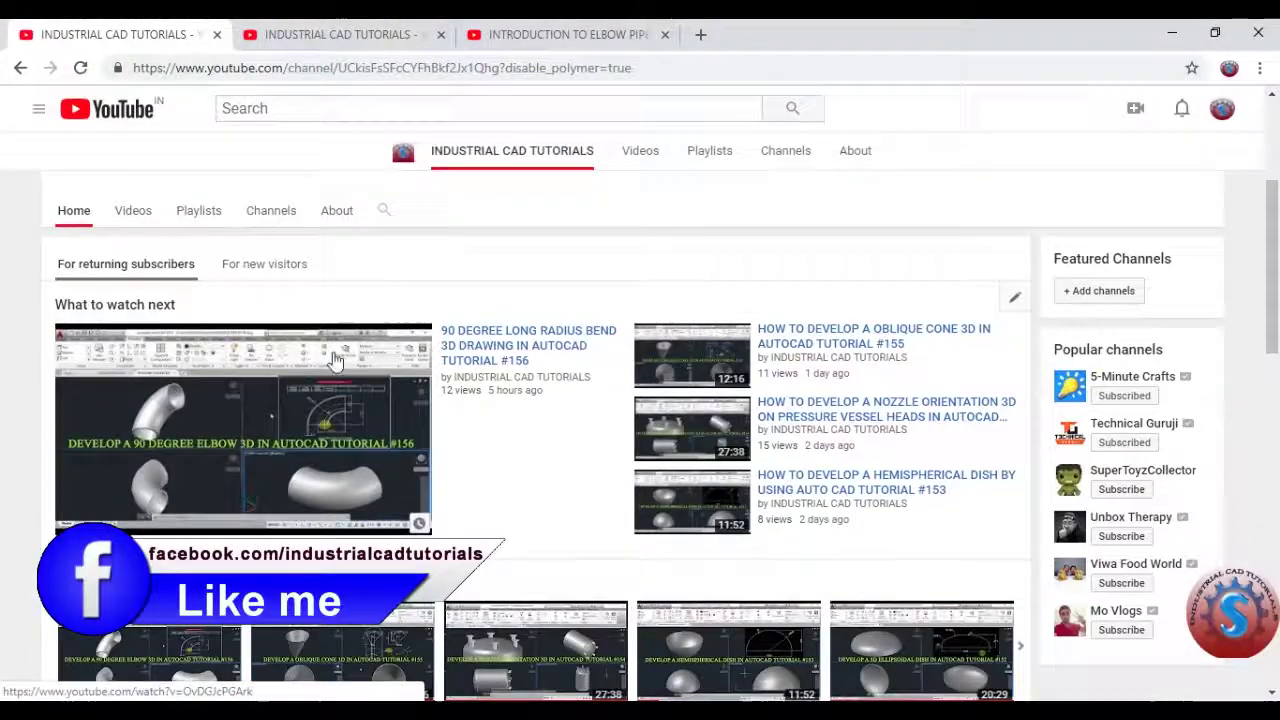
# Browse the channel's Playlists page in the second browser tab.
pyautogui.scroll(-4, 460, 350)
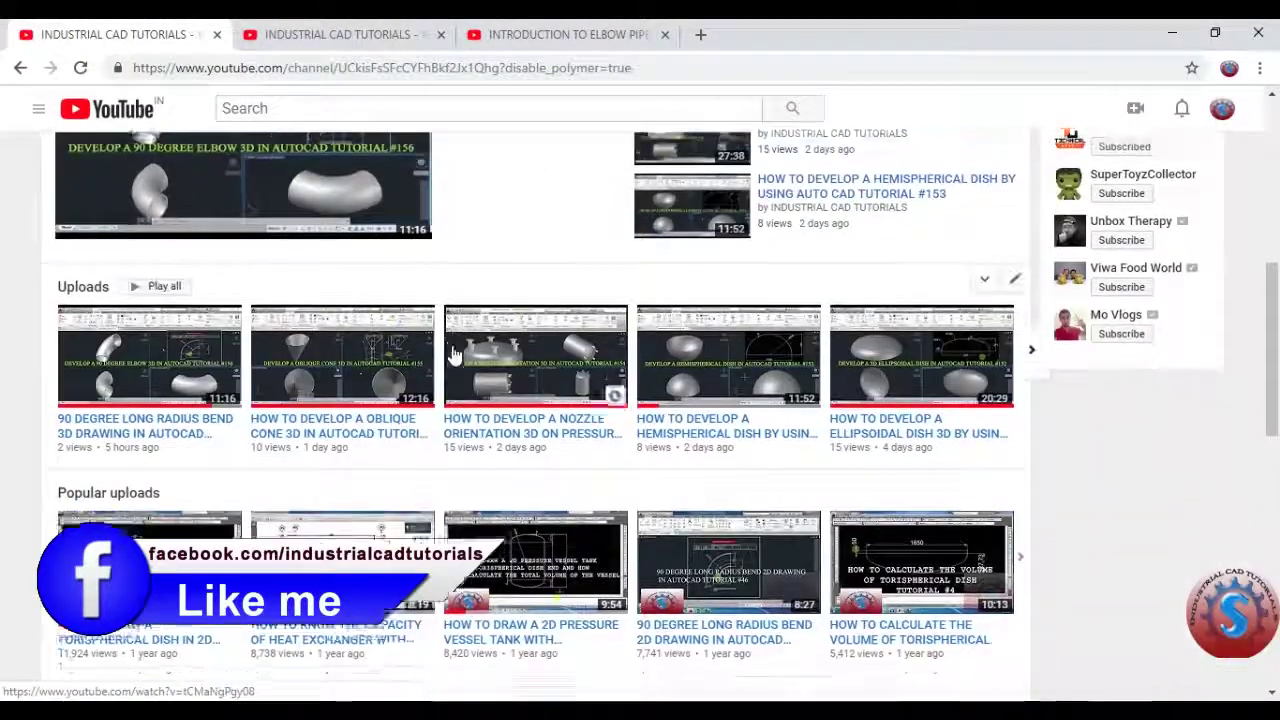
pyautogui.scroll(1, 455, 352)
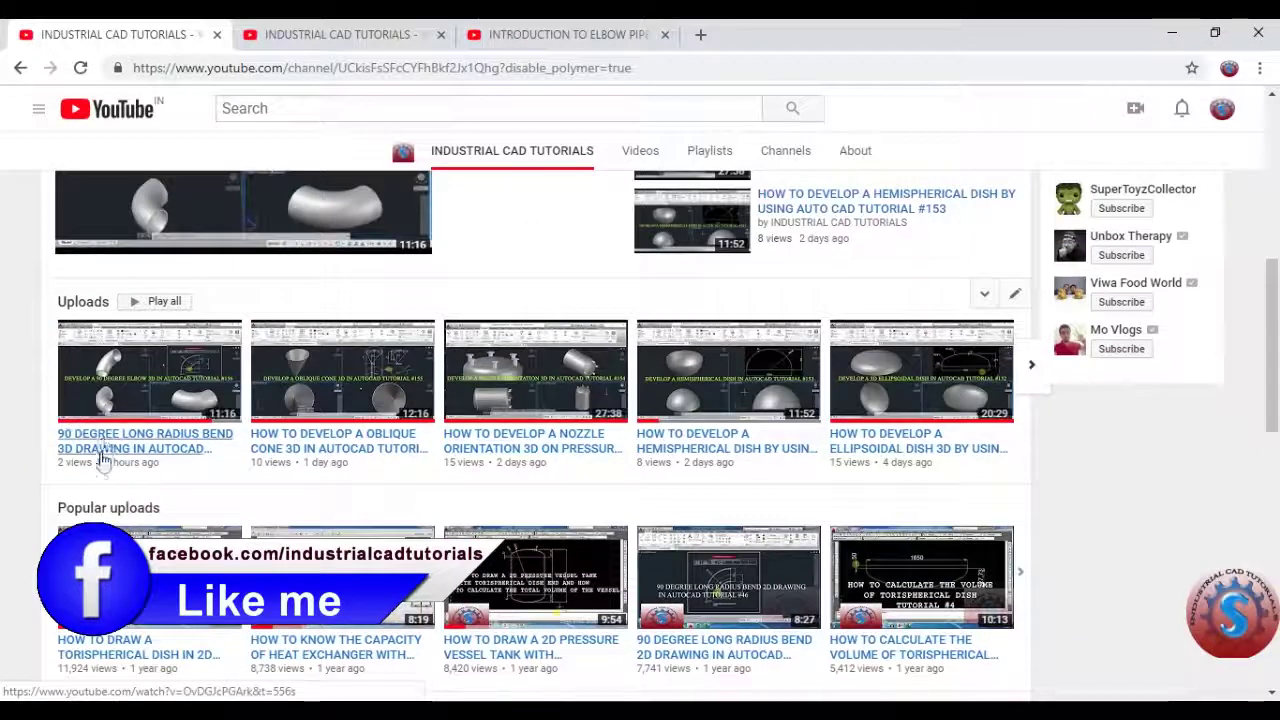
pyautogui.scroll(-5, 100, 449)
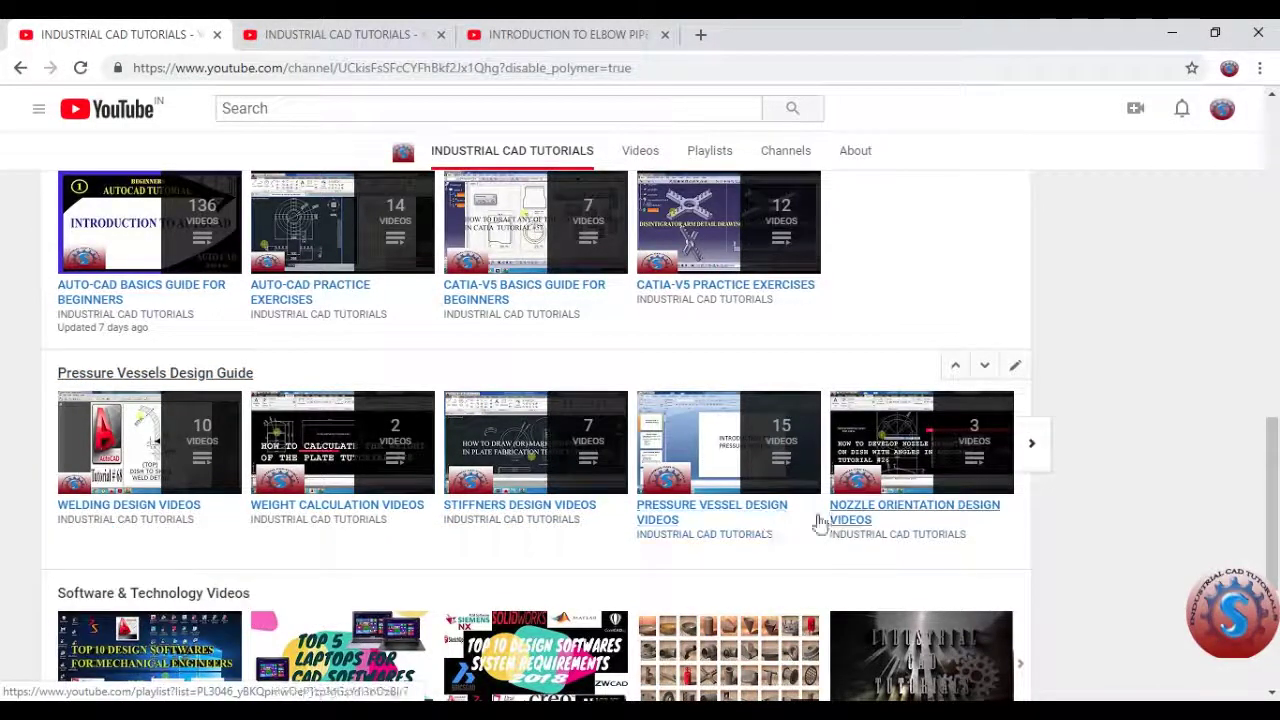
pyautogui.click(333, 34)
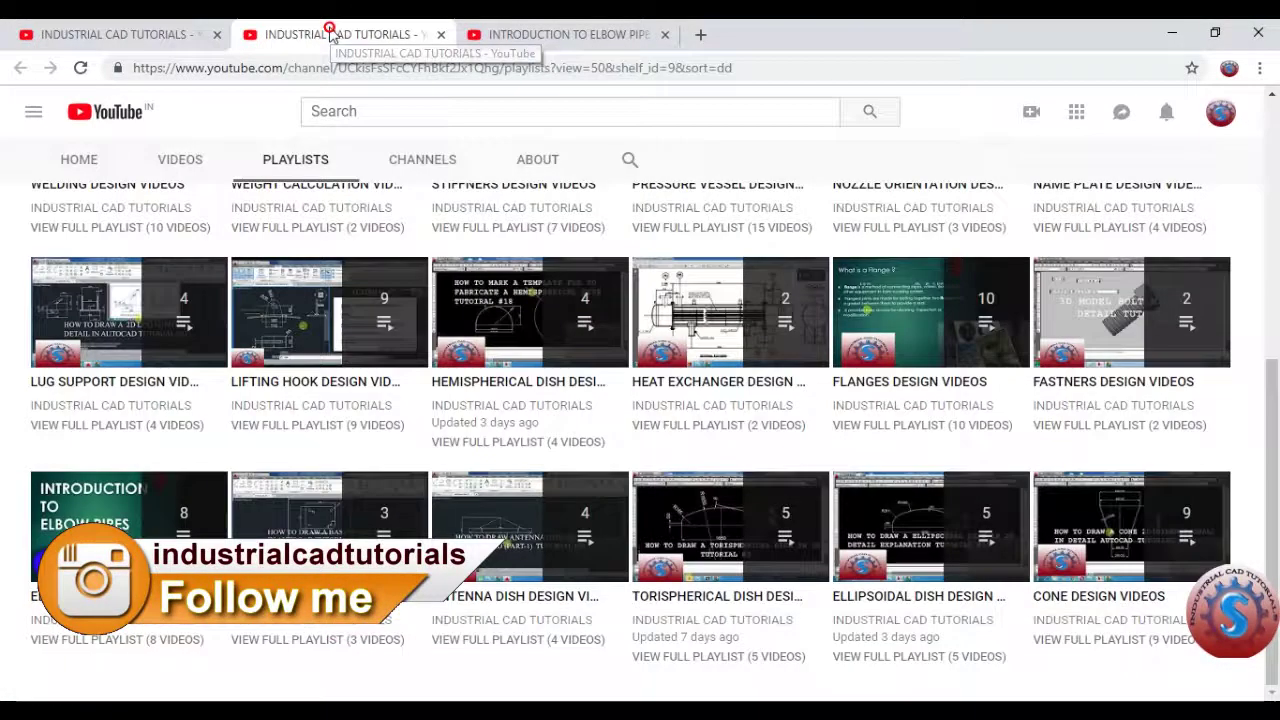
pyautogui.scroll(5, 166, 349)
pyautogui.scroll(-2, 128, 295)
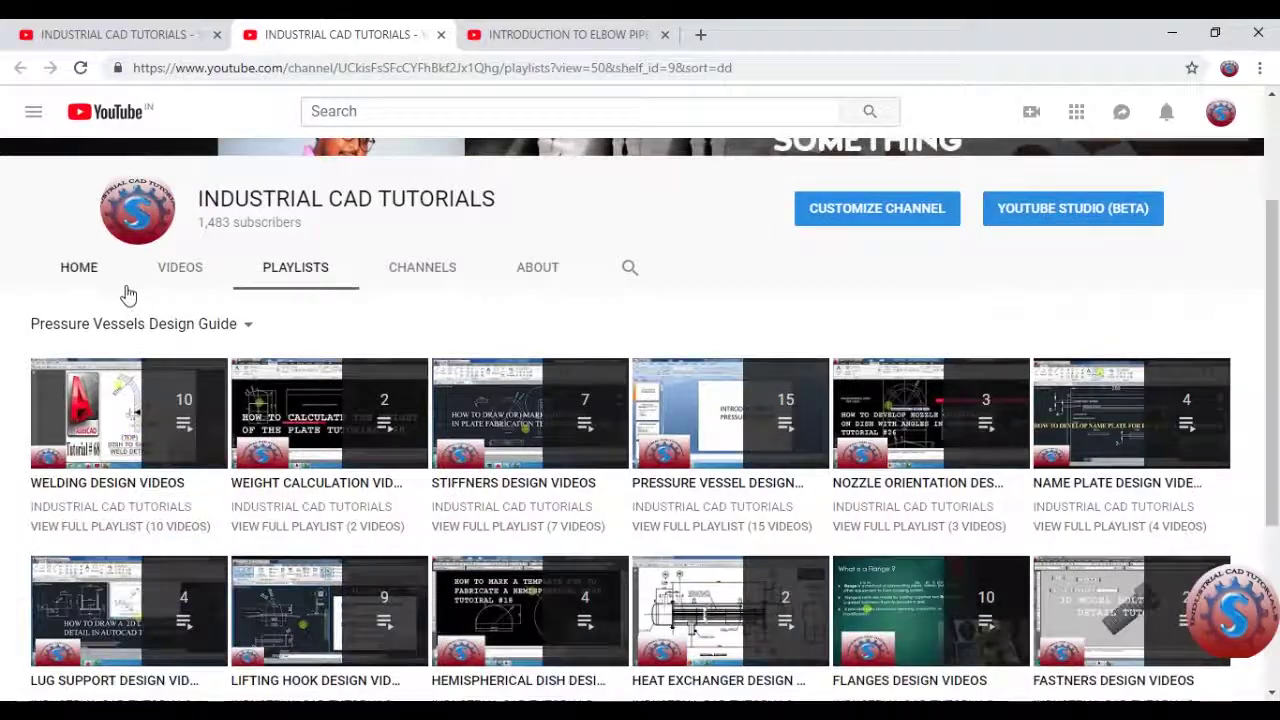
pyautogui.scroll(-3, 125, 295)
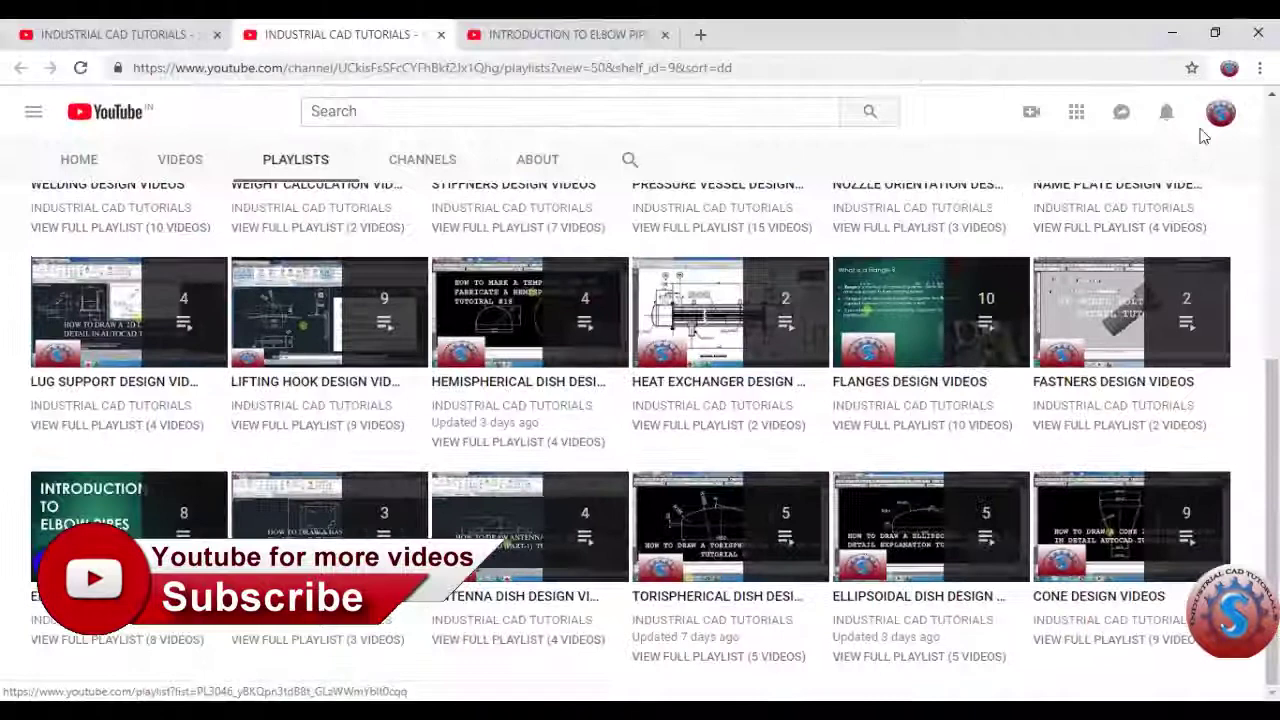
pyautogui.scroll(1, 640, 400)
# Switch to the Introduction to Elbow Pipe Fittings video, 1 of 8 in the playlist.
pyautogui.click(540, 34)
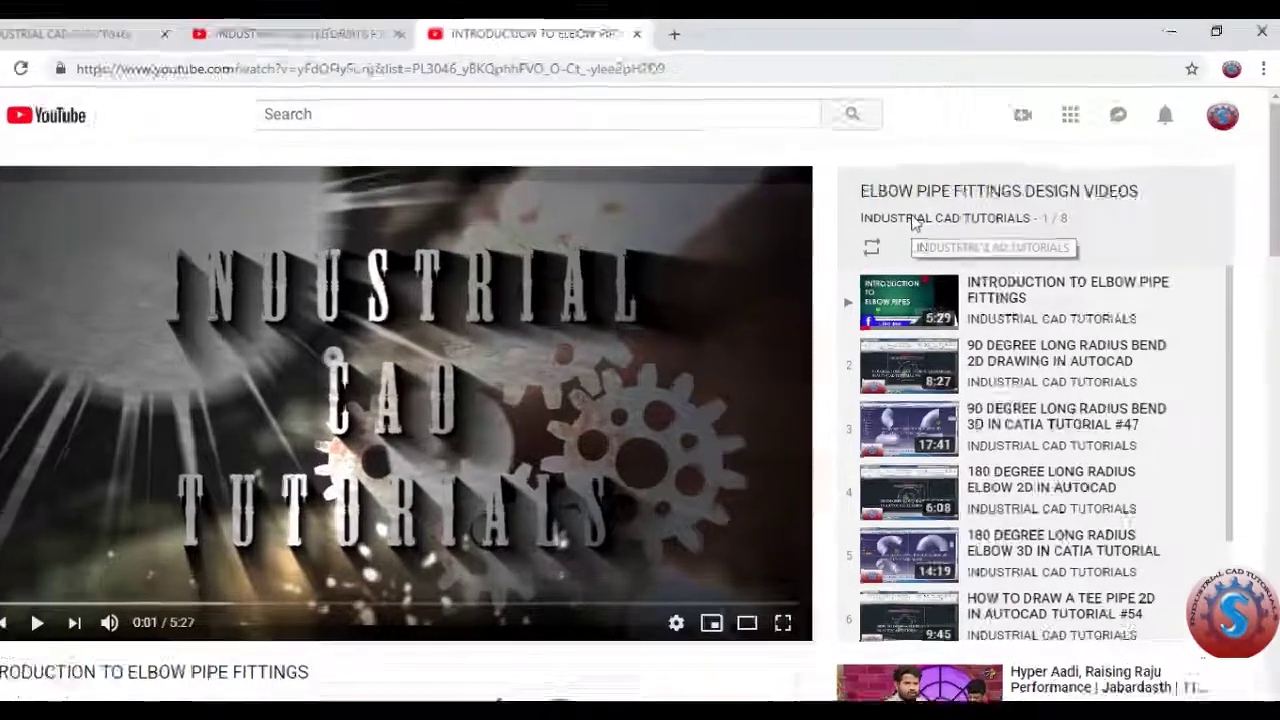
pyautogui.scroll(-2, 1057, 543)
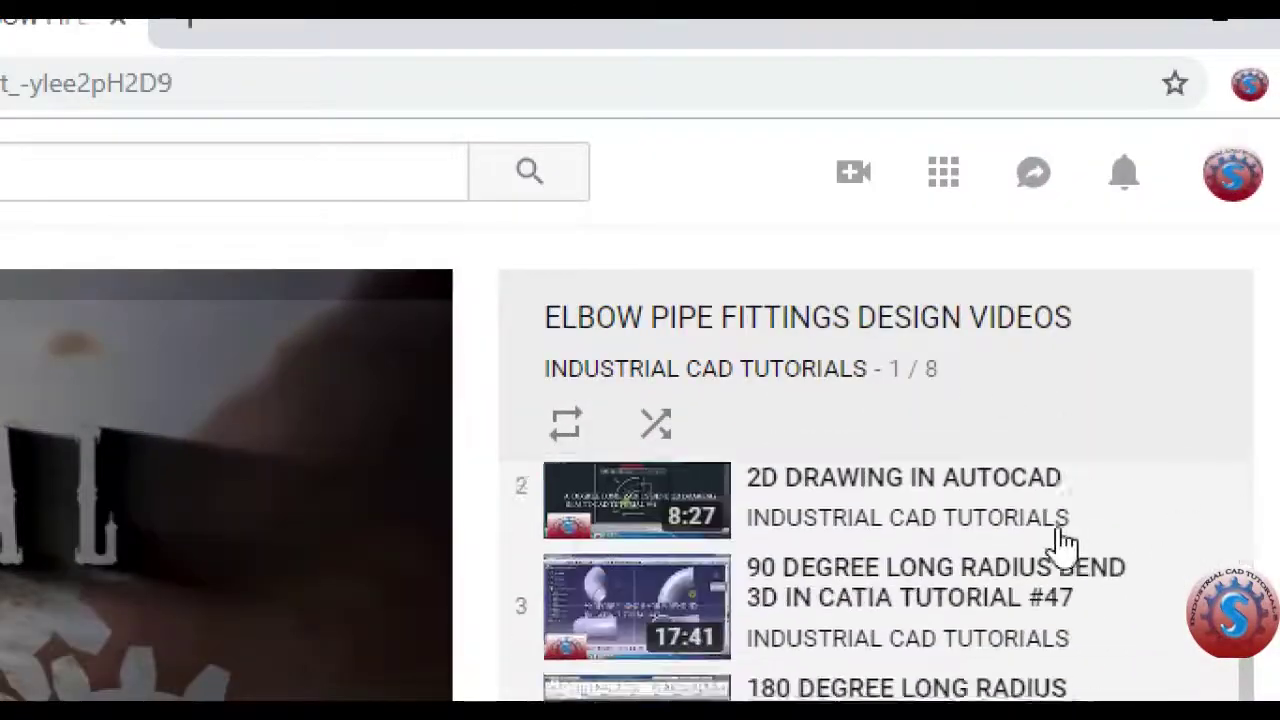
pyautogui.scroll(2, 1003, 620)
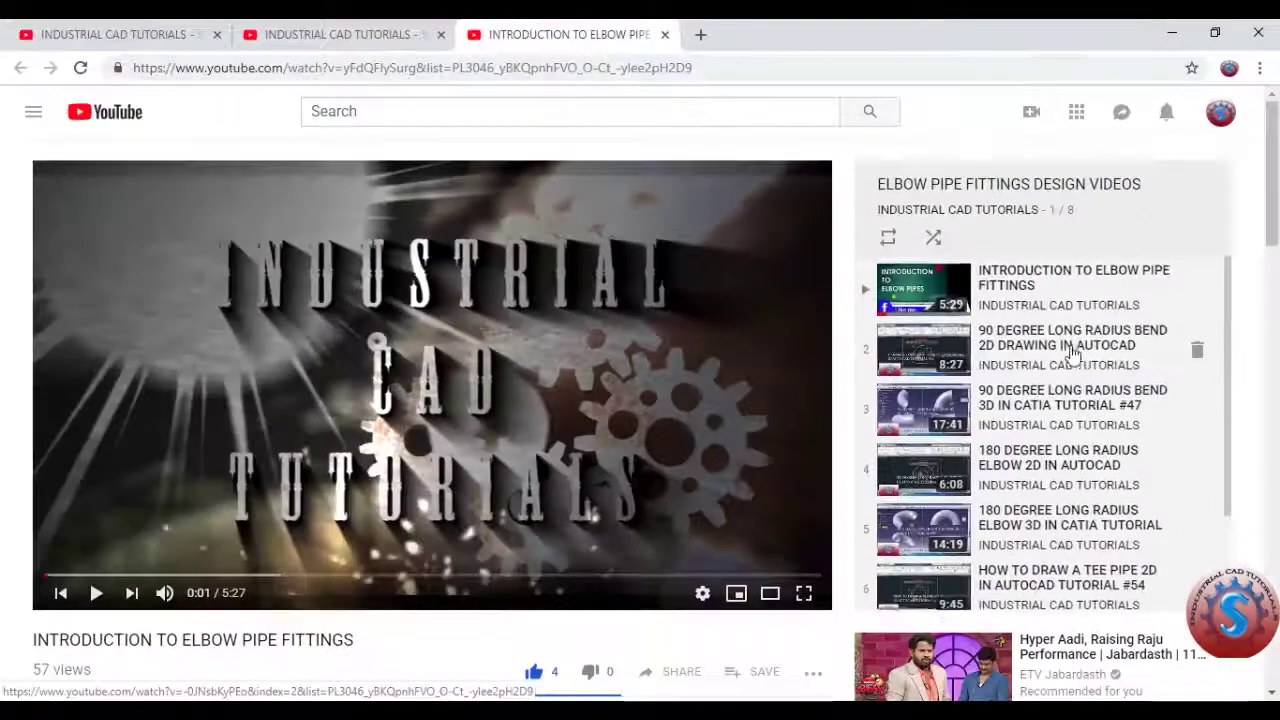
pyautogui.scroll(-2, 1066, 370)
pyautogui.scroll(1, 1060, 385)
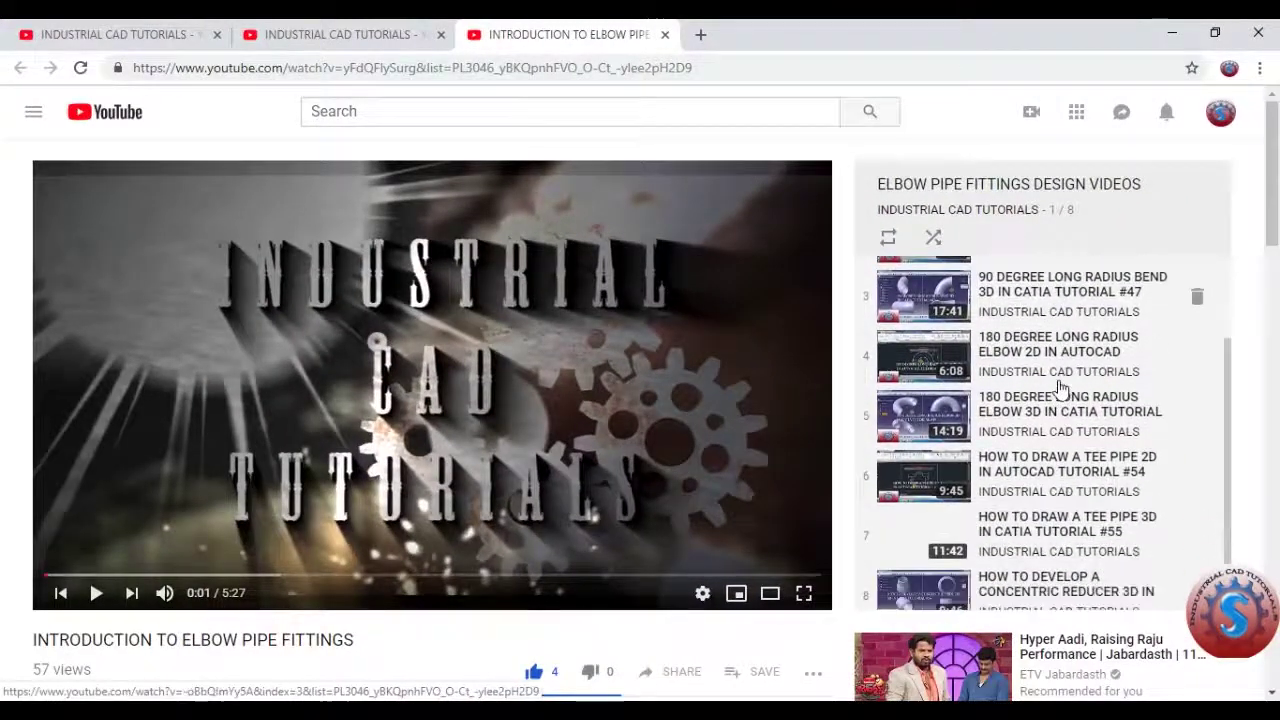
pyautogui.scroll(-1, 1057, 383)
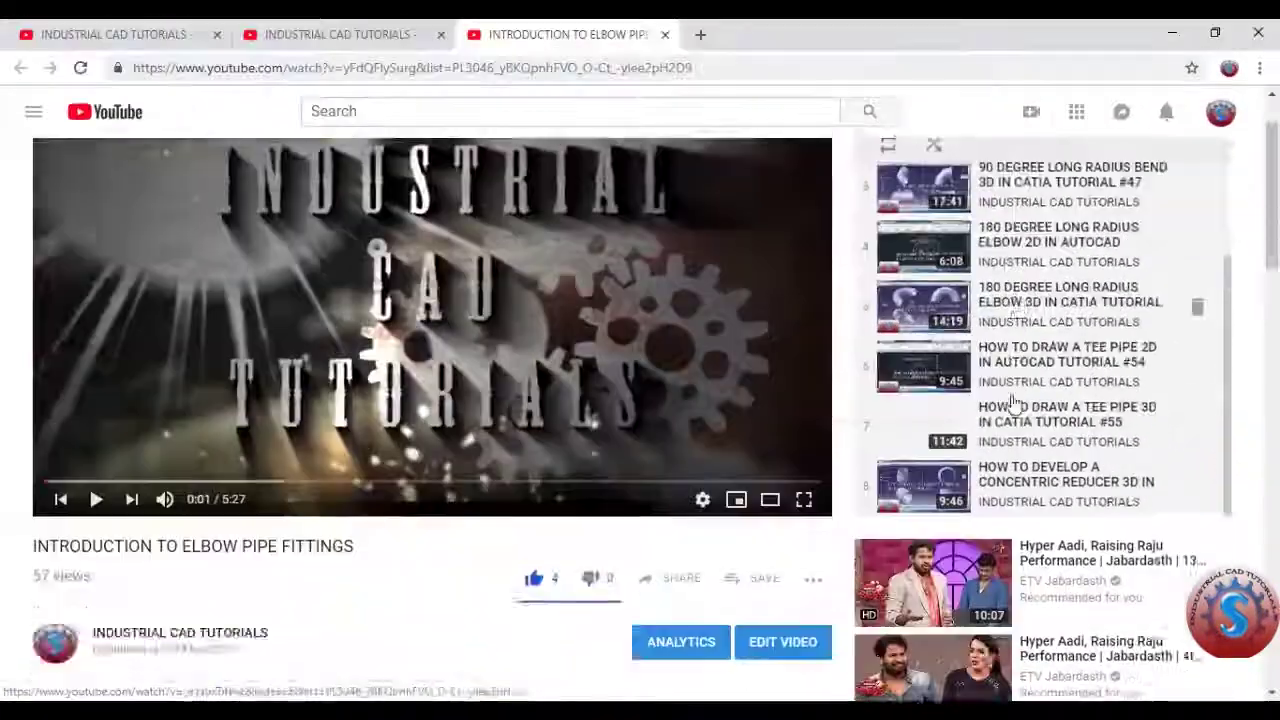
pyautogui.scroll(-5, 620, 449)
pyautogui.scroll(2, 322, 410)
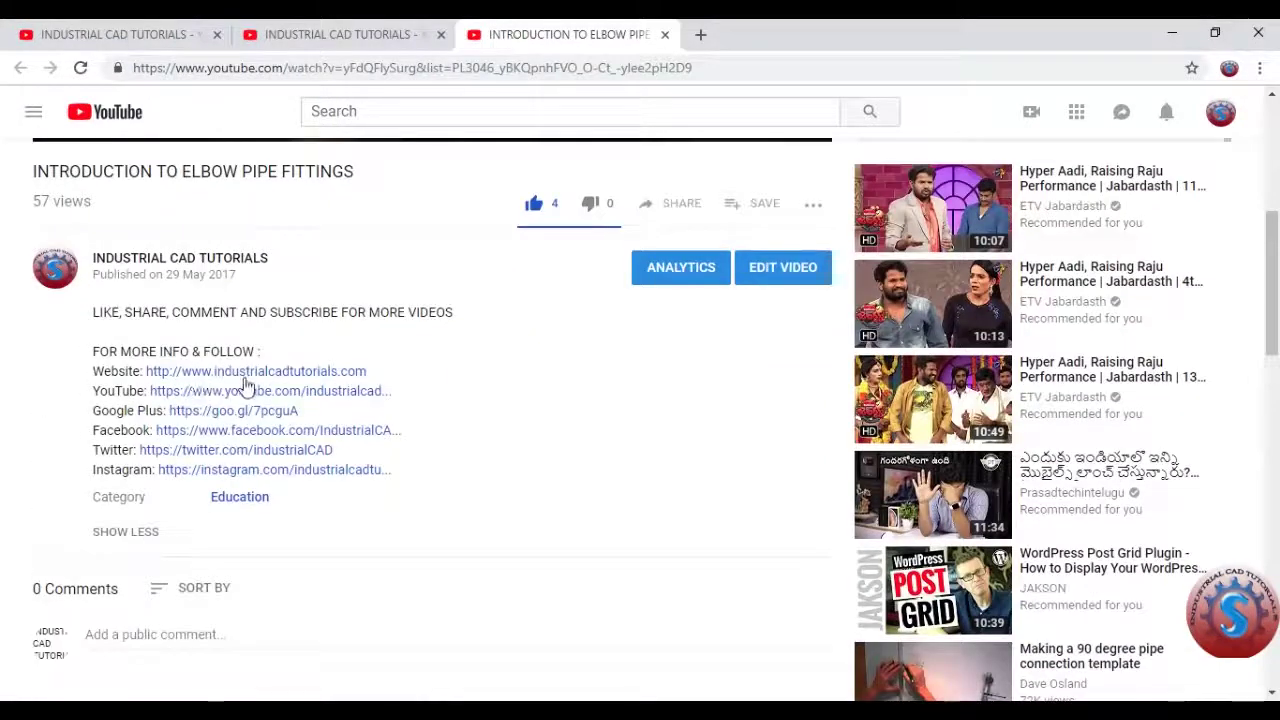
pyautogui.scroll(5, 328, 395)
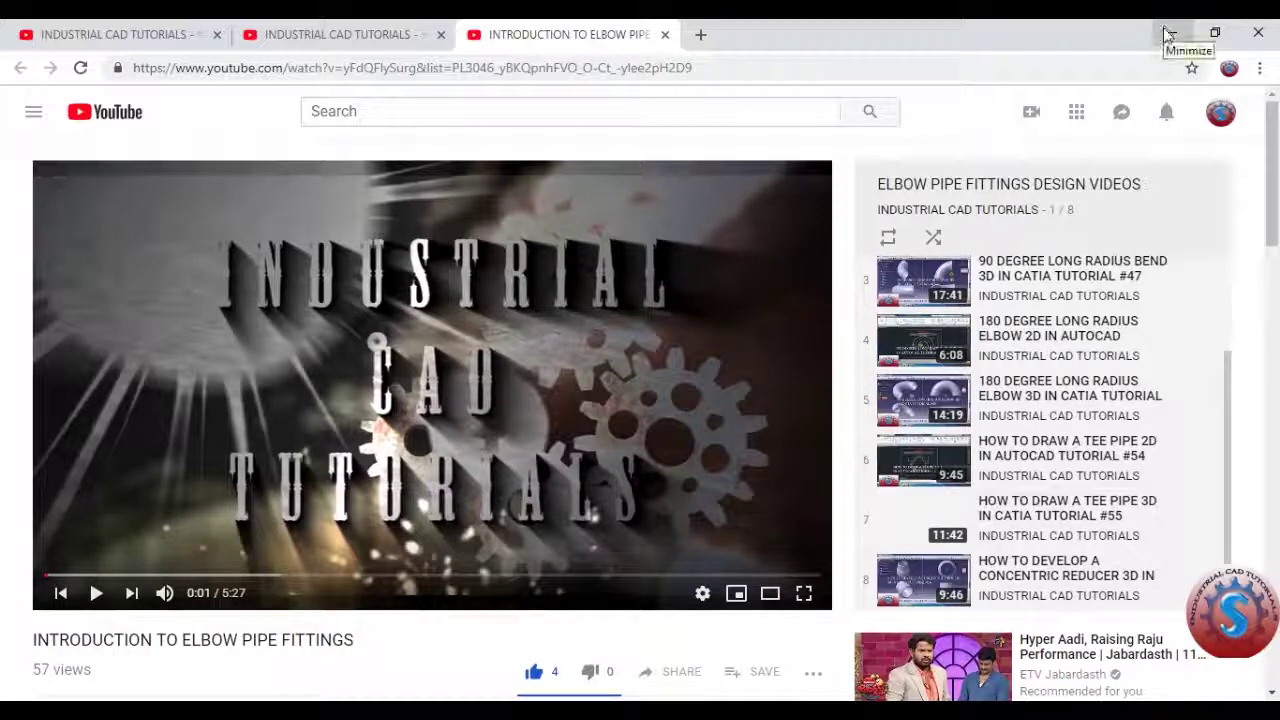
# Open 180 DEGREE ELBOW 2D.dwg from the desktop in a maximized AutoCAD window.
pyautogui.click(1165, 35)
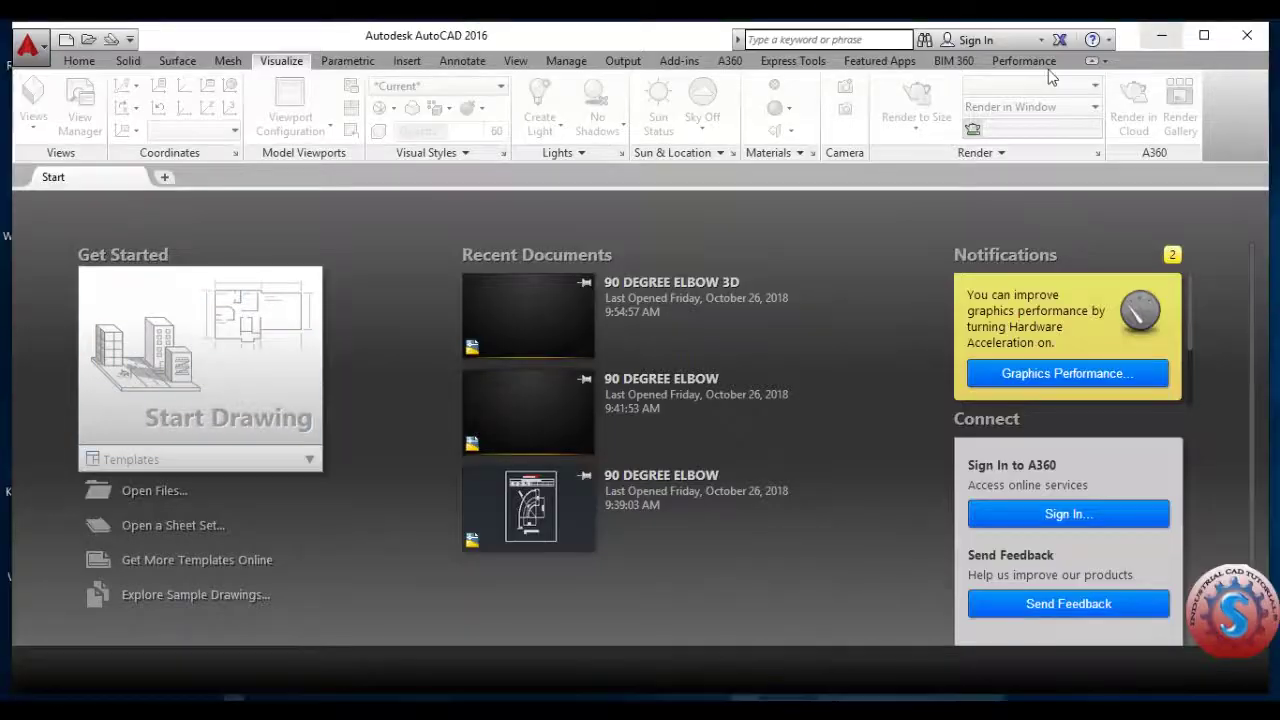
pyautogui.click(1208, 37)
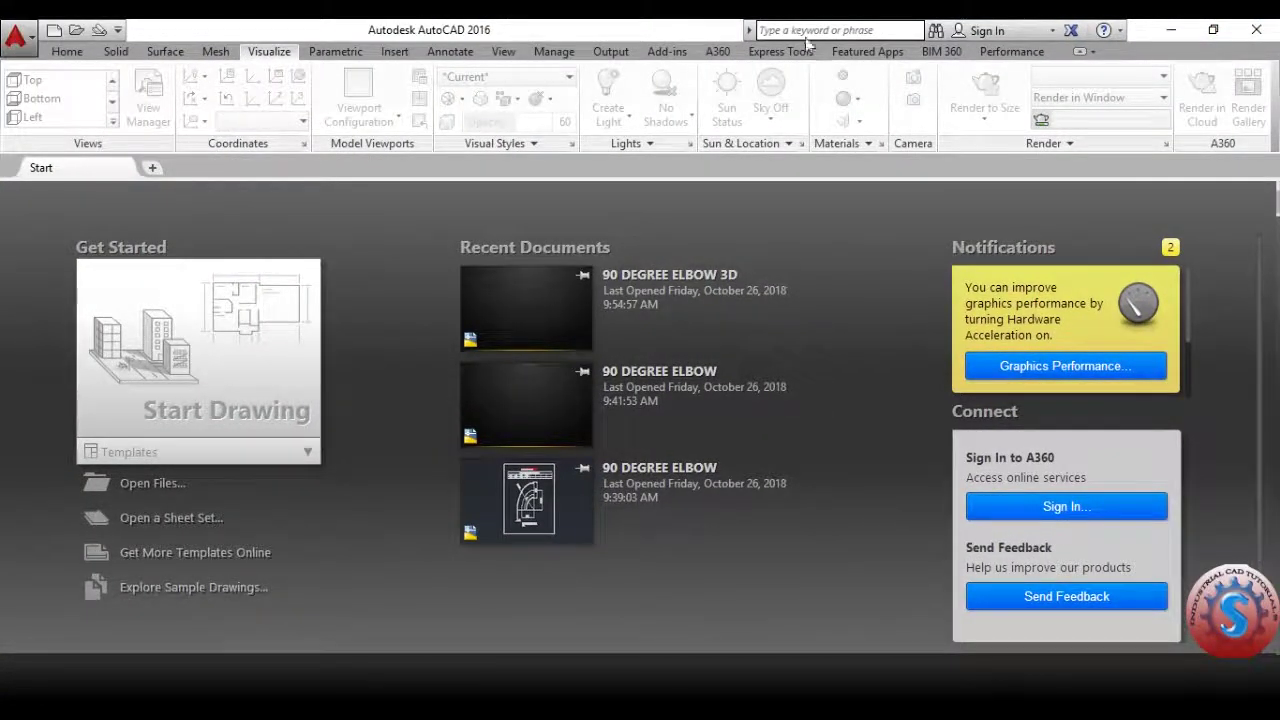
pyautogui.click(1171, 29)
pyautogui.doubleClick(316, 135)
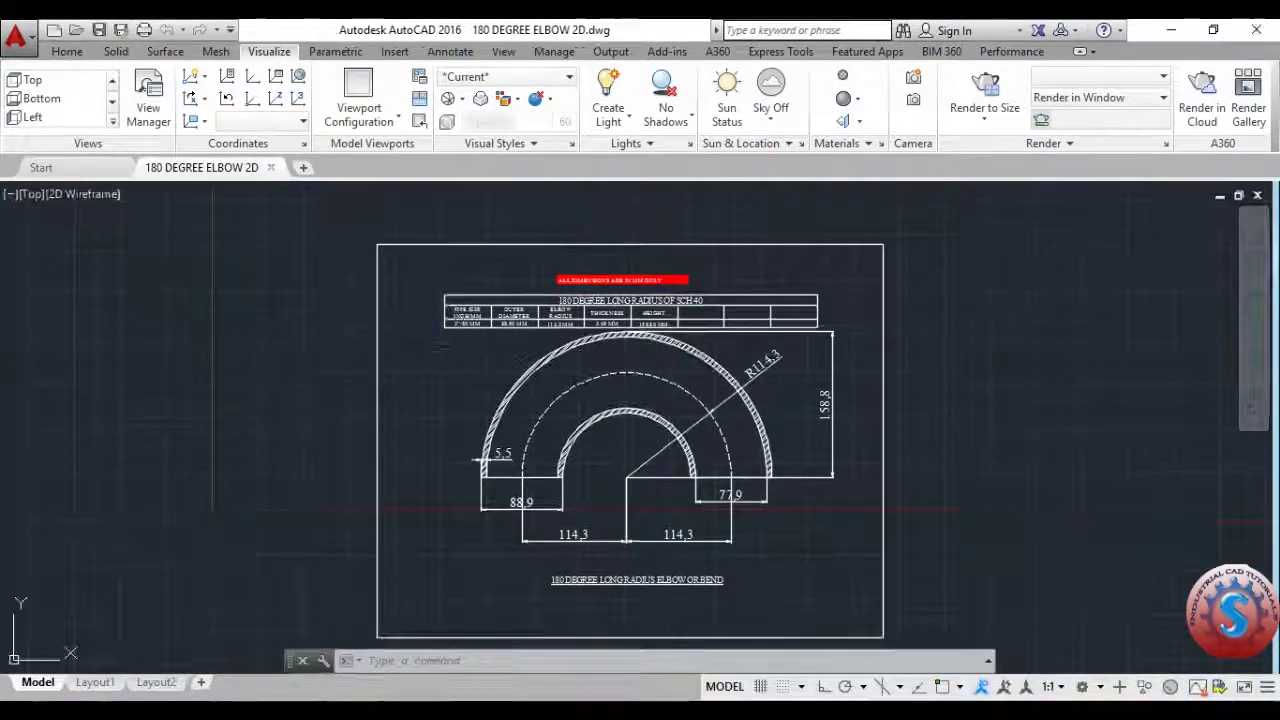
pyautogui.scroll(-2, 466, 354)
pyautogui.moveTo(556, 367); pyautogui.dragTo(521, 367, button='middle')
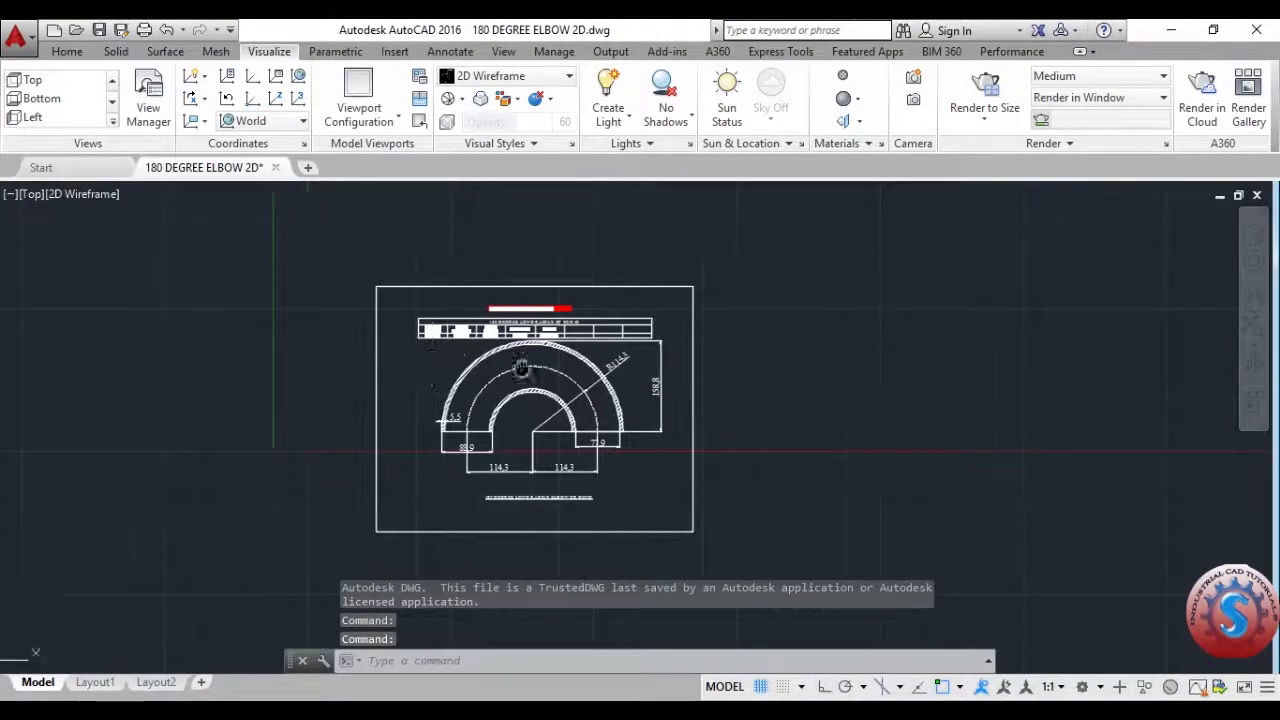
pyautogui.scroll(2, 540, 348)
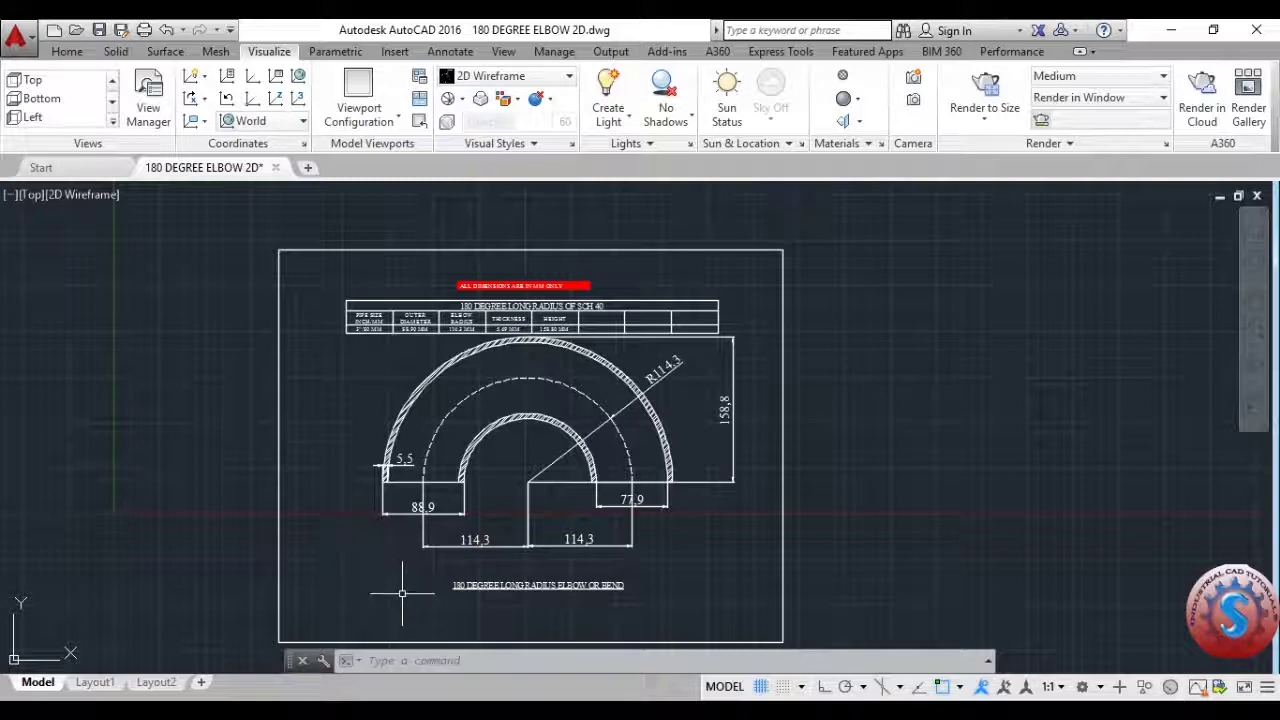
pyautogui.moveTo(476, 517); pyautogui.dragTo(533, 490, button='middle')
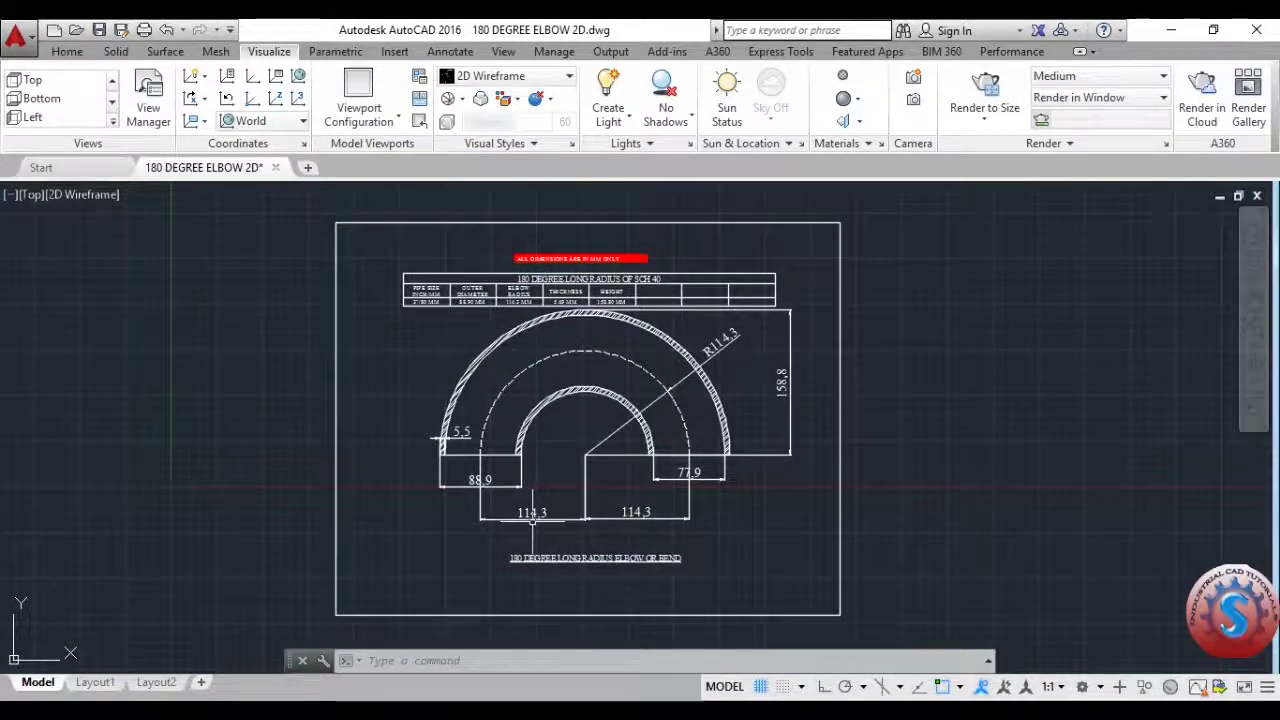
# Turn off the grid and inspect the elbow and its SCH 40 dimension table.
pyautogui.click(760, 686)
pyautogui.scroll(3, 677, 443)
pyautogui.scroll(-6, 677, 443)
pyautogui.scroll(6, 670, 355)
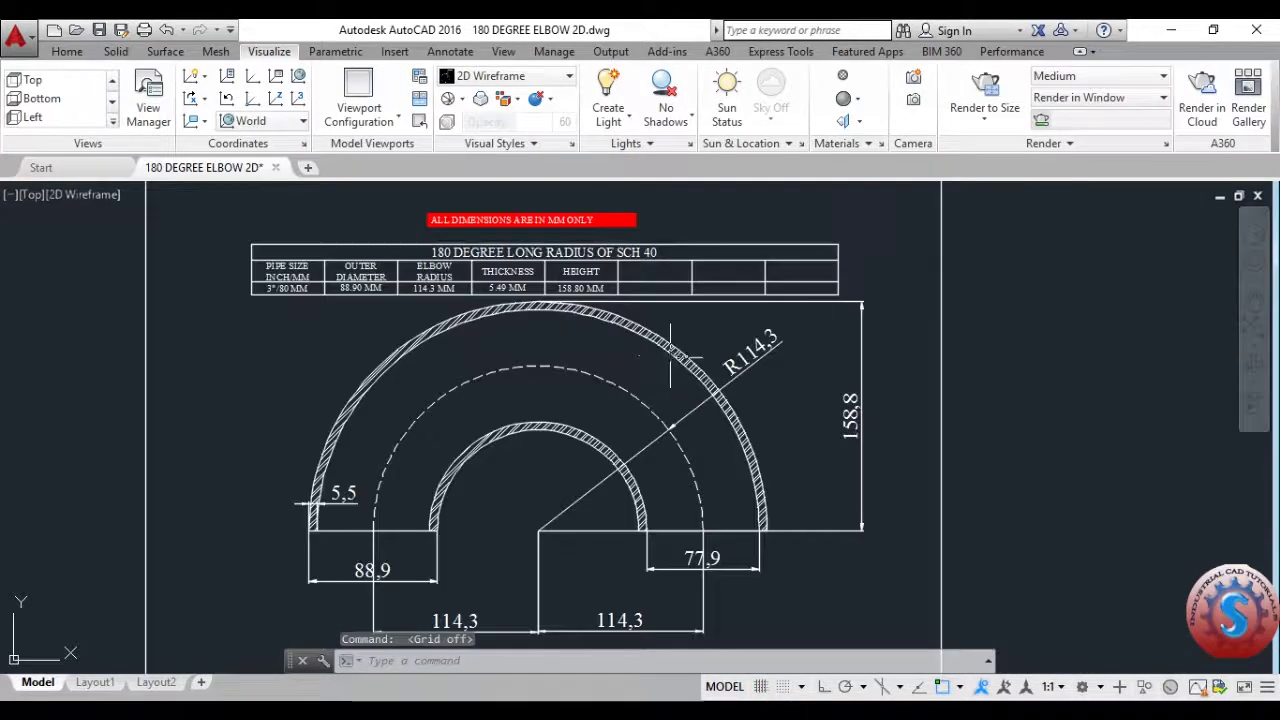
pyautogui.scroll(-2, 700, 356)
pyautogui.scroll(4, 743, 371)
pyautogui.scroll(-4, 780, 400)
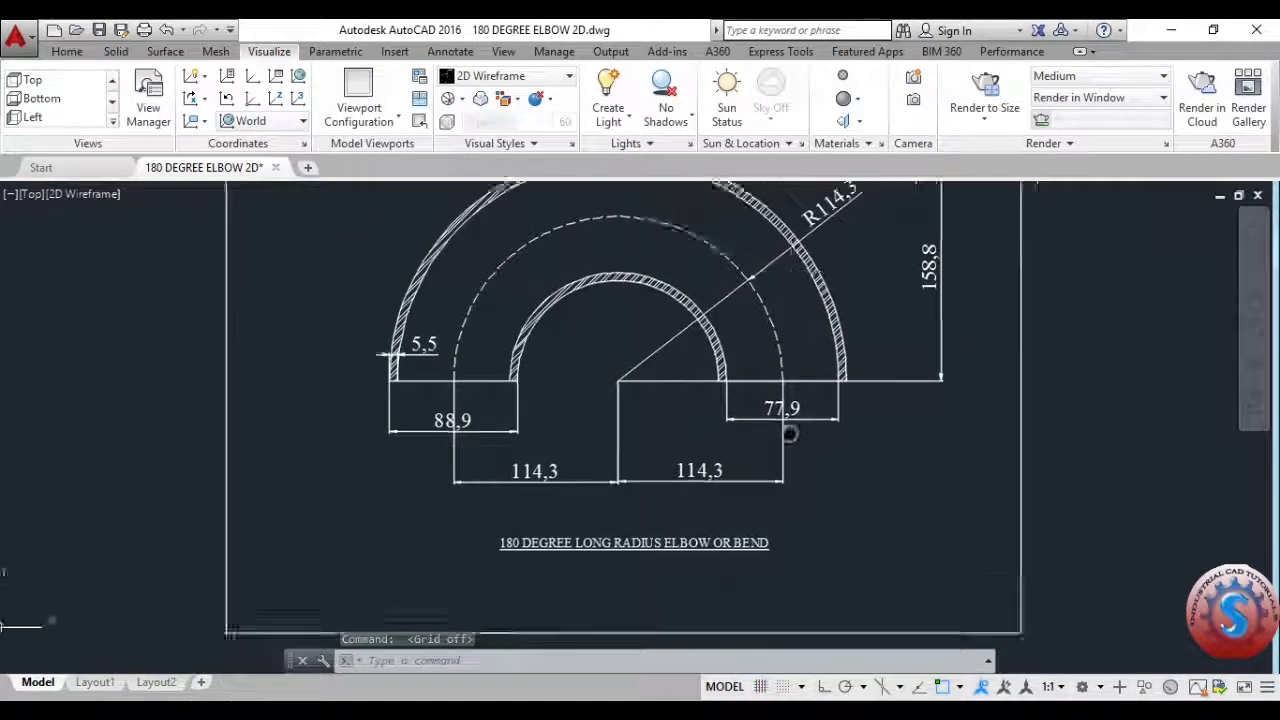
pyautogui.scroll(3, 789, 433)
pyautogui.scroll(-6, 743, 431)
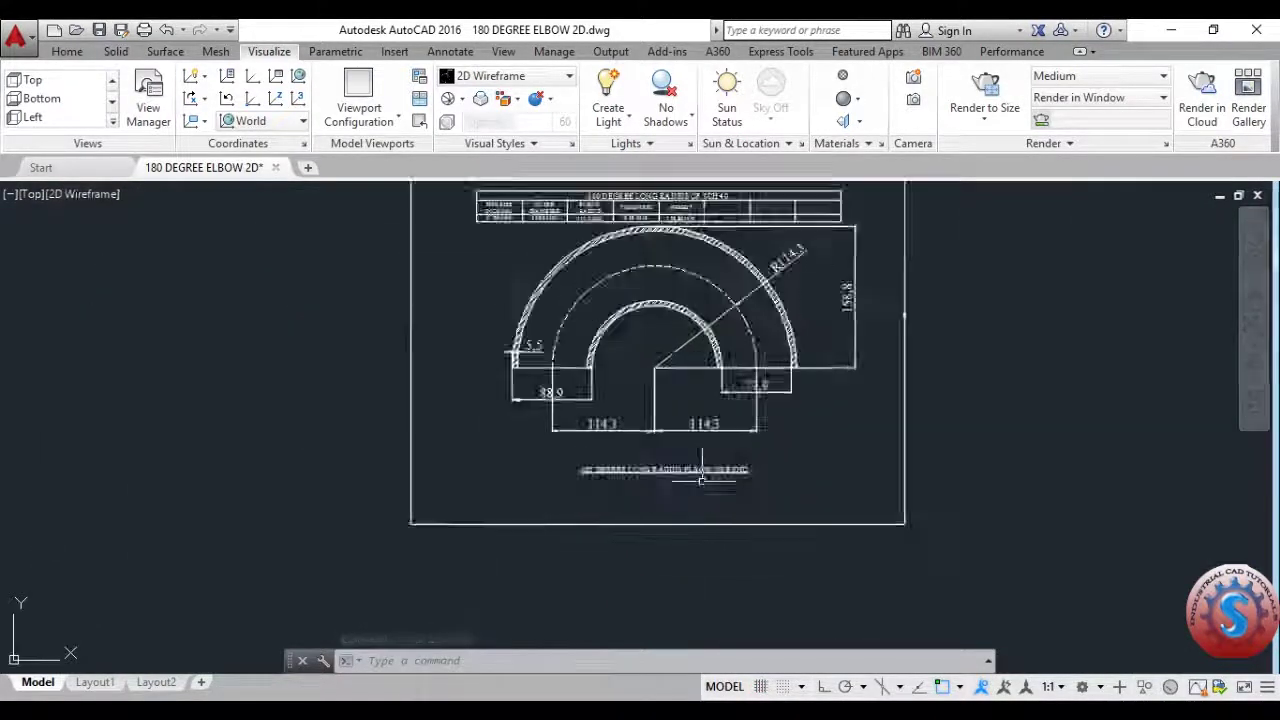
pyautogui.scroll(4, 680, 475)
pyautogui.scroll(-6, 720, 468)
pyautogui.scroll(6, 660, 380)
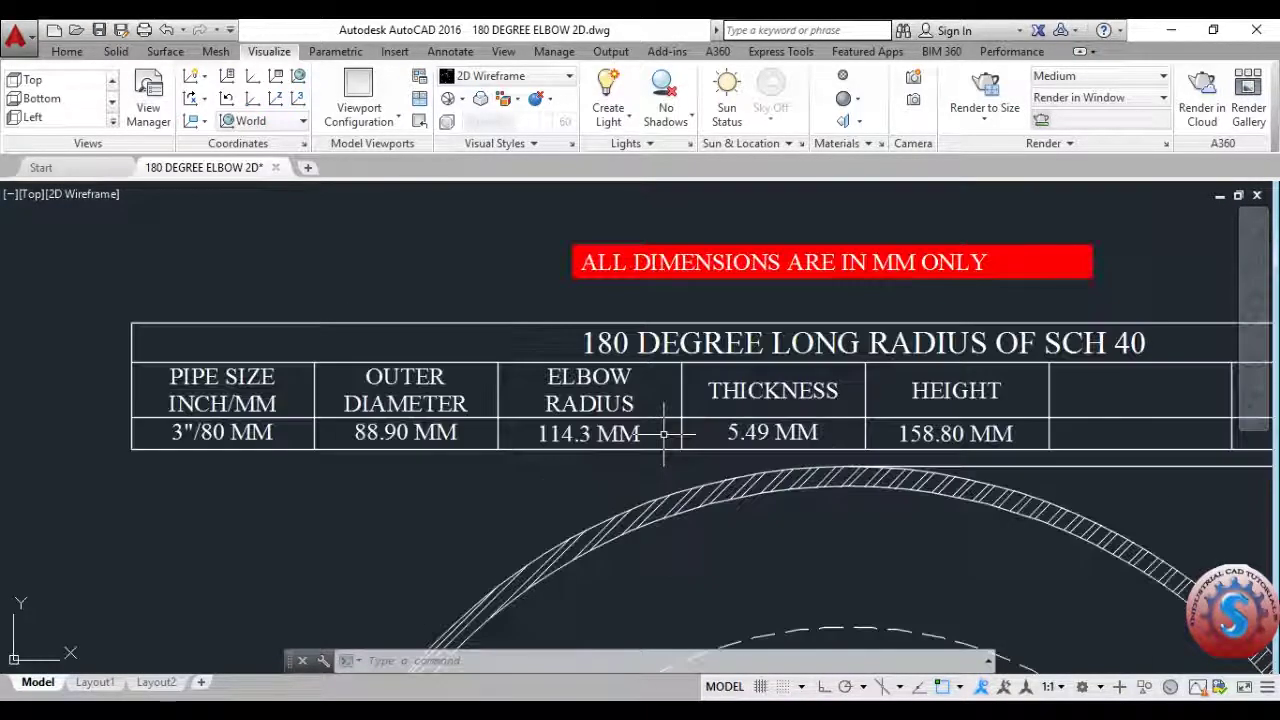
pyautogui.moveTo(663, 433); pyautogui.dragTo(582, 443, button='middle')
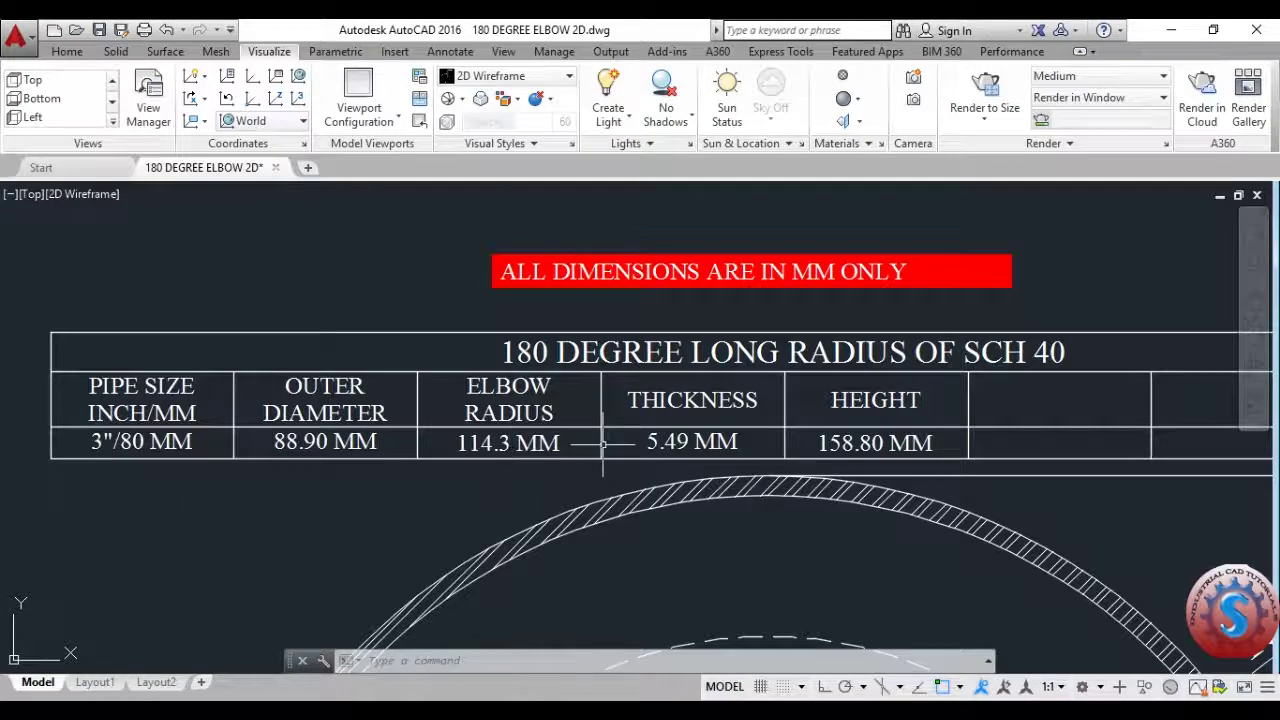
pyautogui.scroll(-5, 935, 450)
pyautogui.scroll(4, 900, 440)
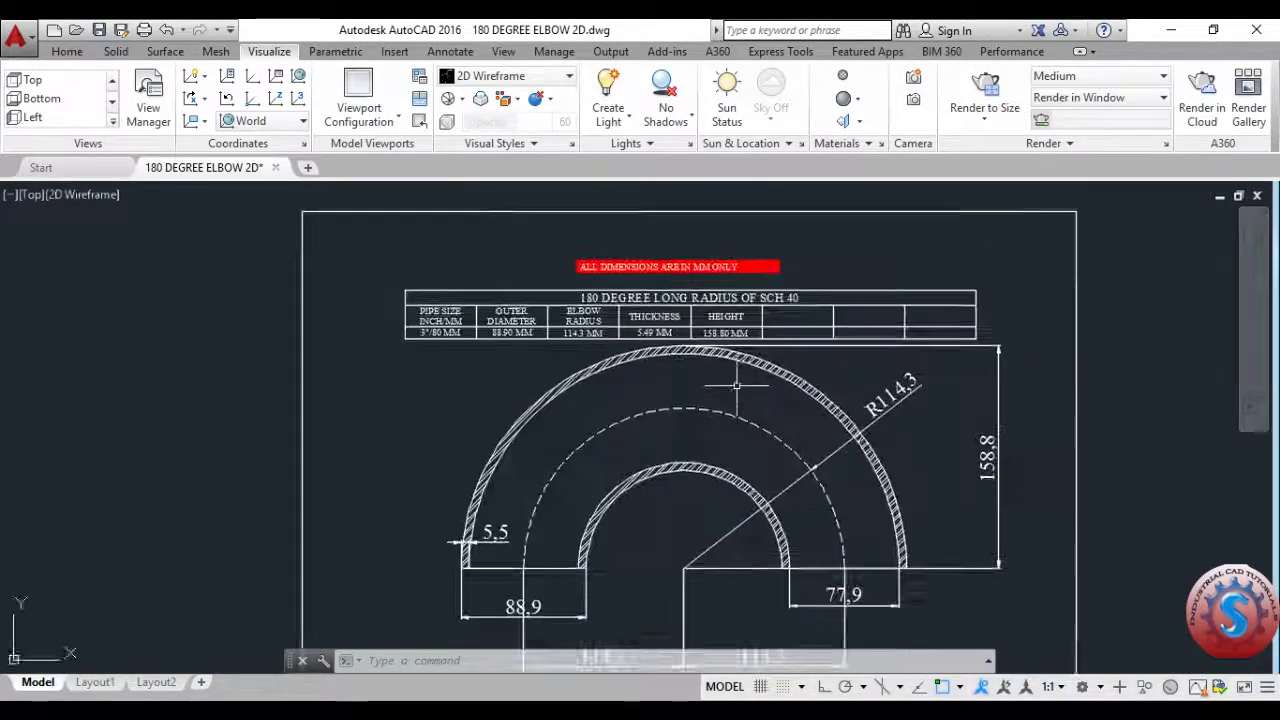
pyautogui.moveTo(746, 385); pyautogui.dragTo(694, 399, button='middle')
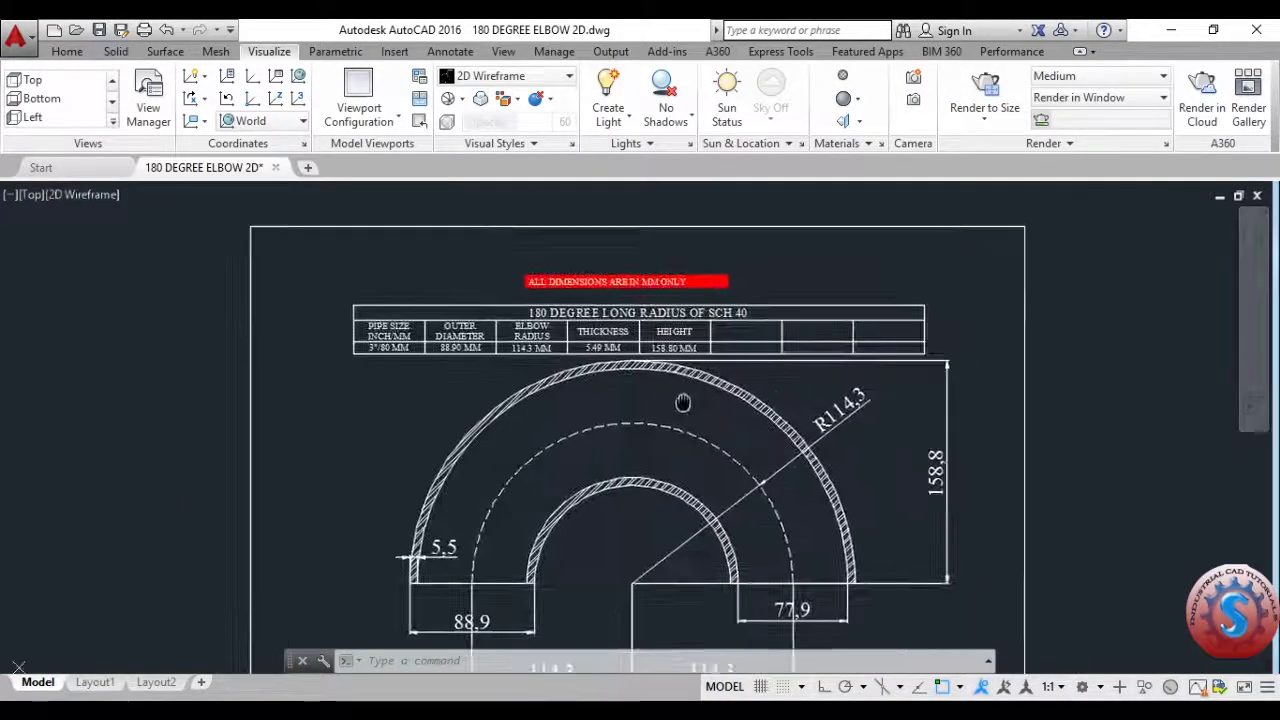
# Start a new blank drawing using Open with no Template - Metric.
pyautogui.click(16, 38)
pyautogui.click(58, 138)
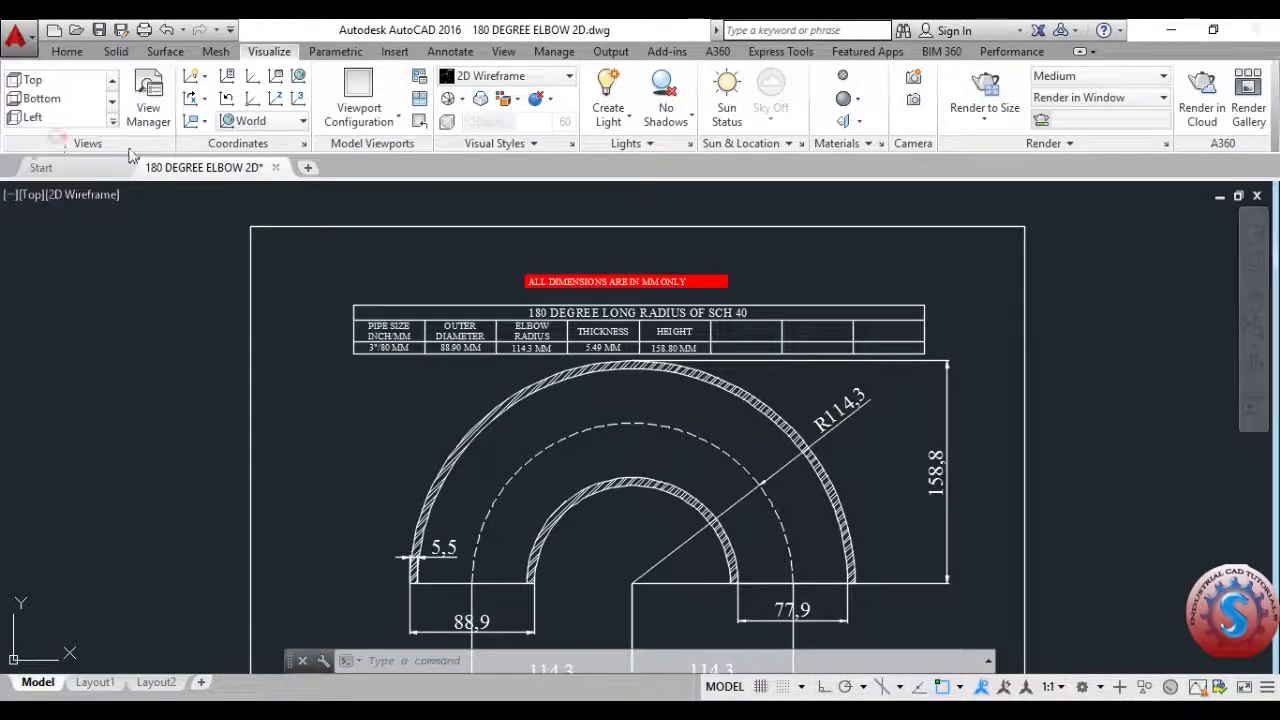
pyautogui.click(312, 268)
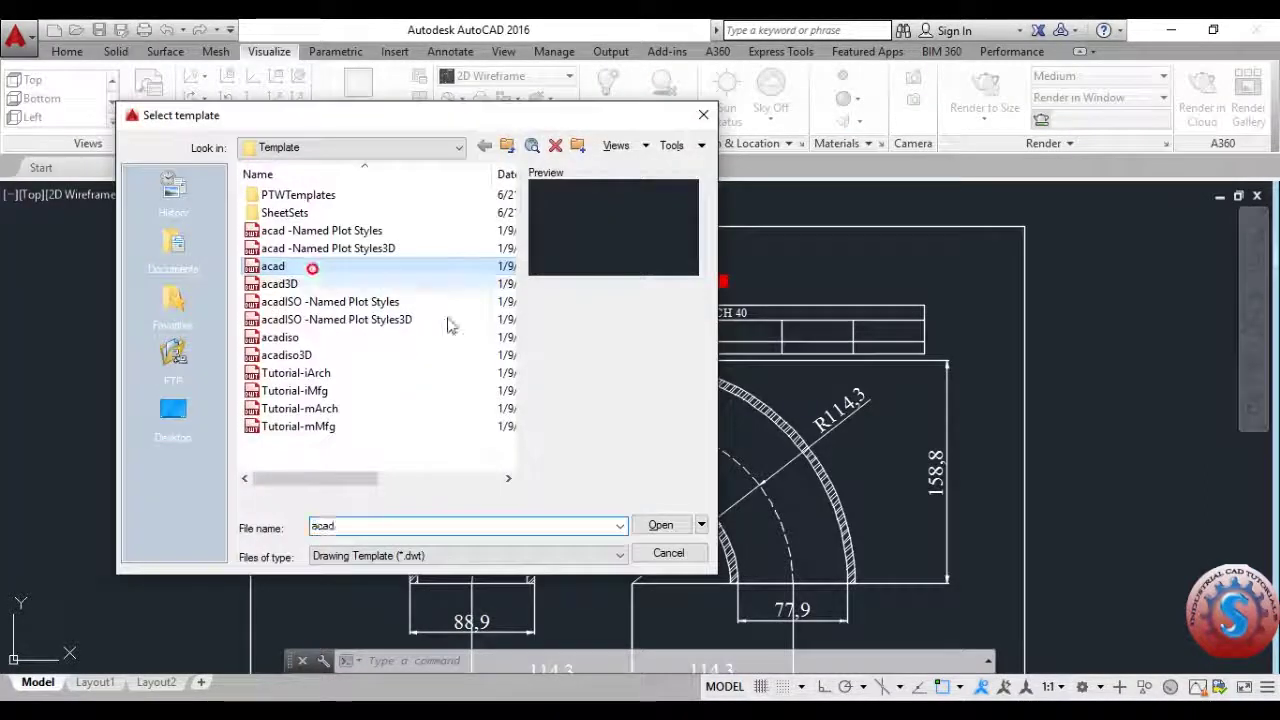
pyautogui.click(701, 525)
pyautogui.click(700, 591)
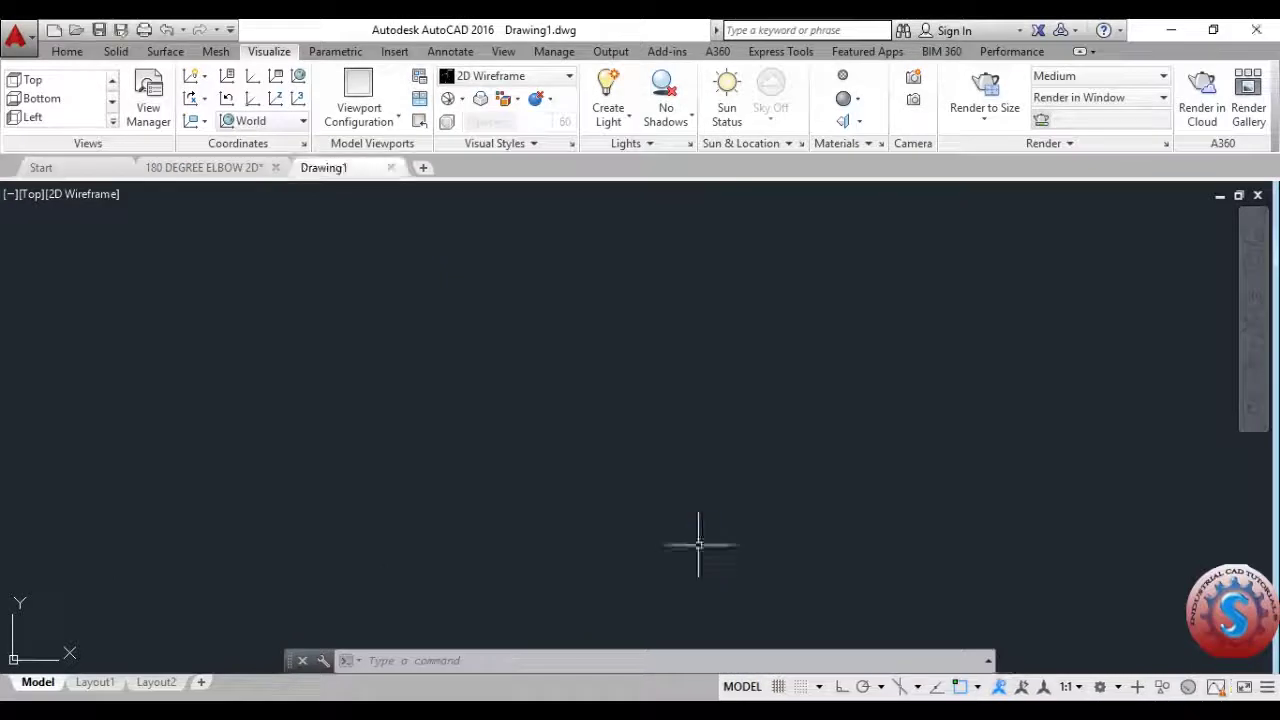
# Save the new drawing to the Desktop as 180 DEGREE ELBOW 3D.dwg.
pyautogui.click(8, 32)
pyautogui.click(64, 212)
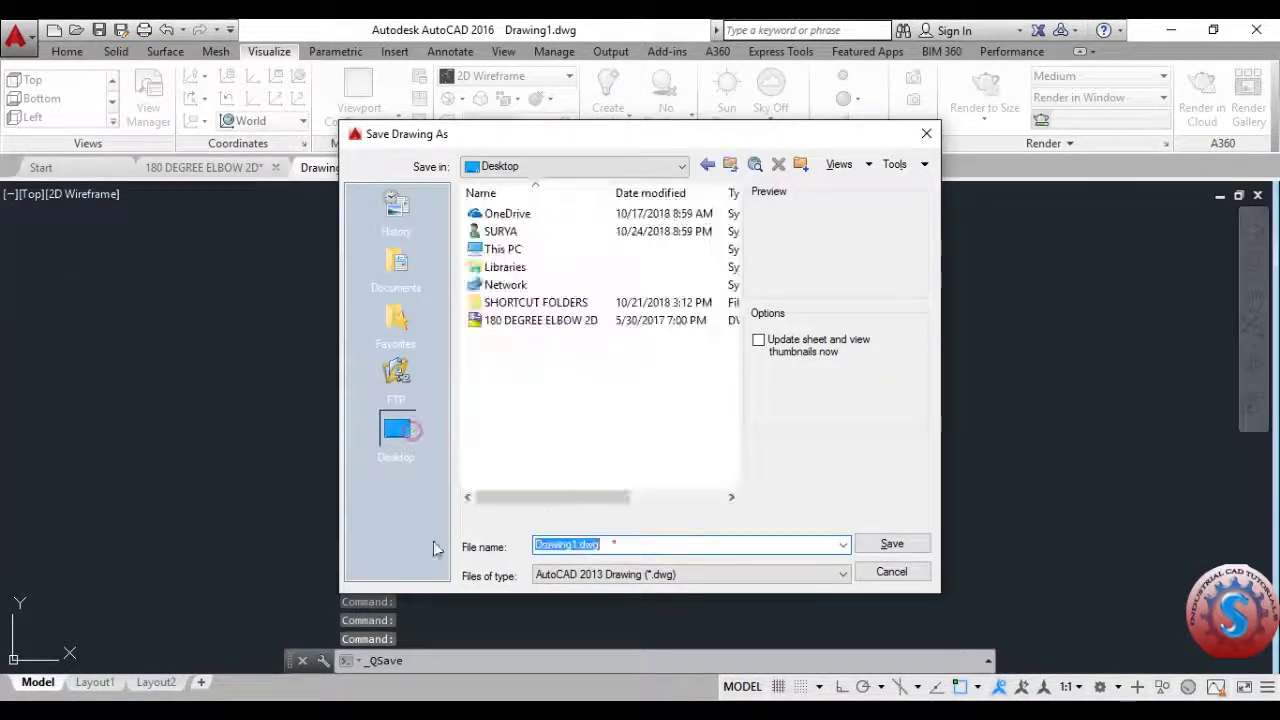
pyautogui.press('BackSpace')
pyautogui.write('180')
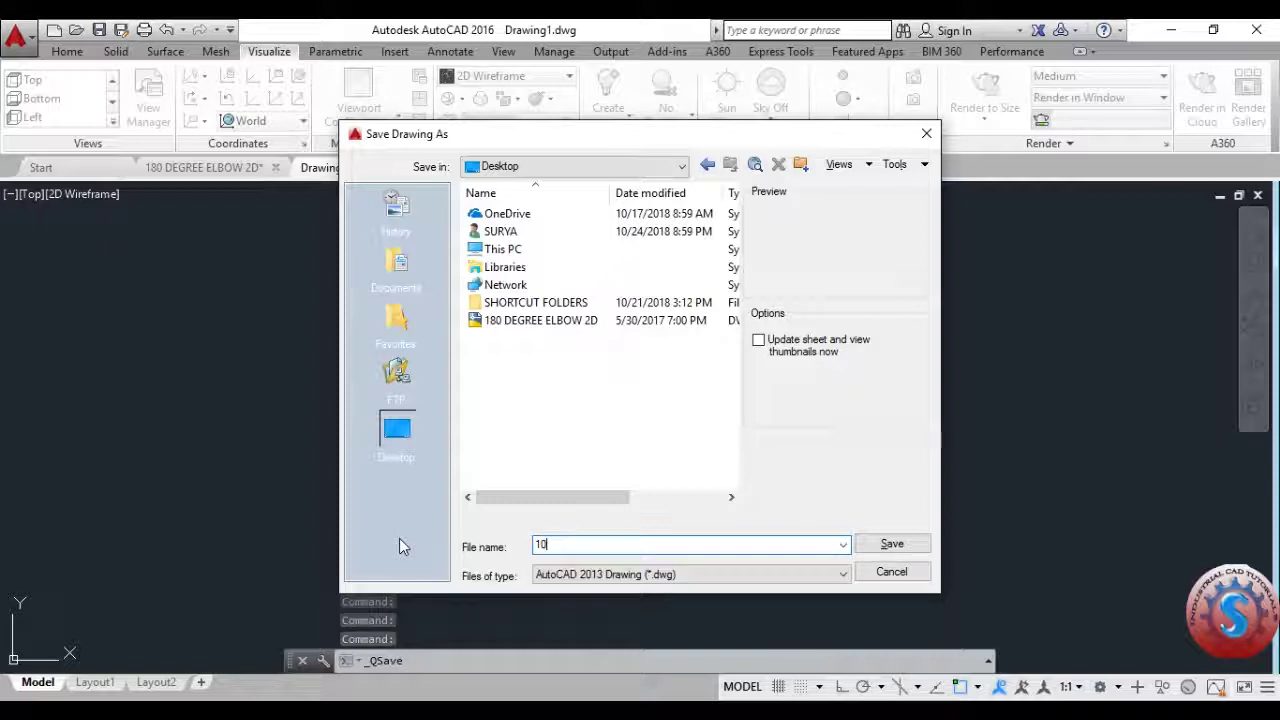
pyautogui.write(' DE')
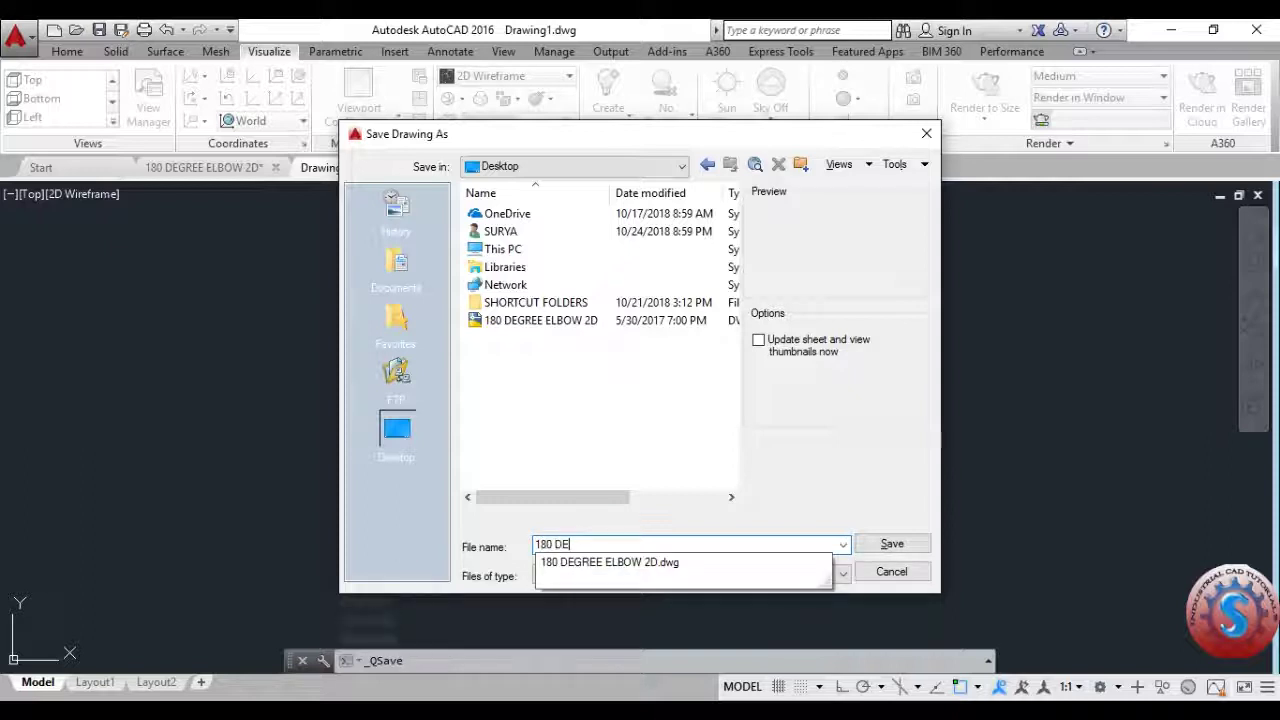
pyautogui.click(592, 562)
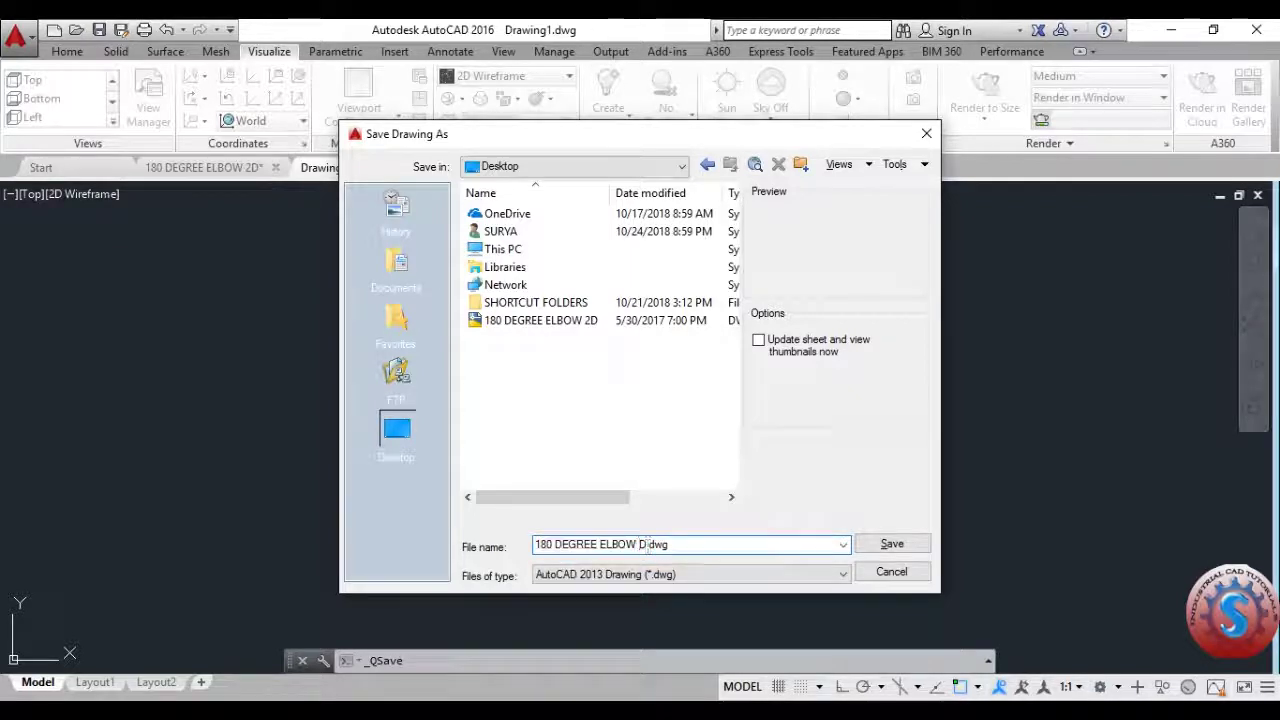
pyautogui.click(890, 544)
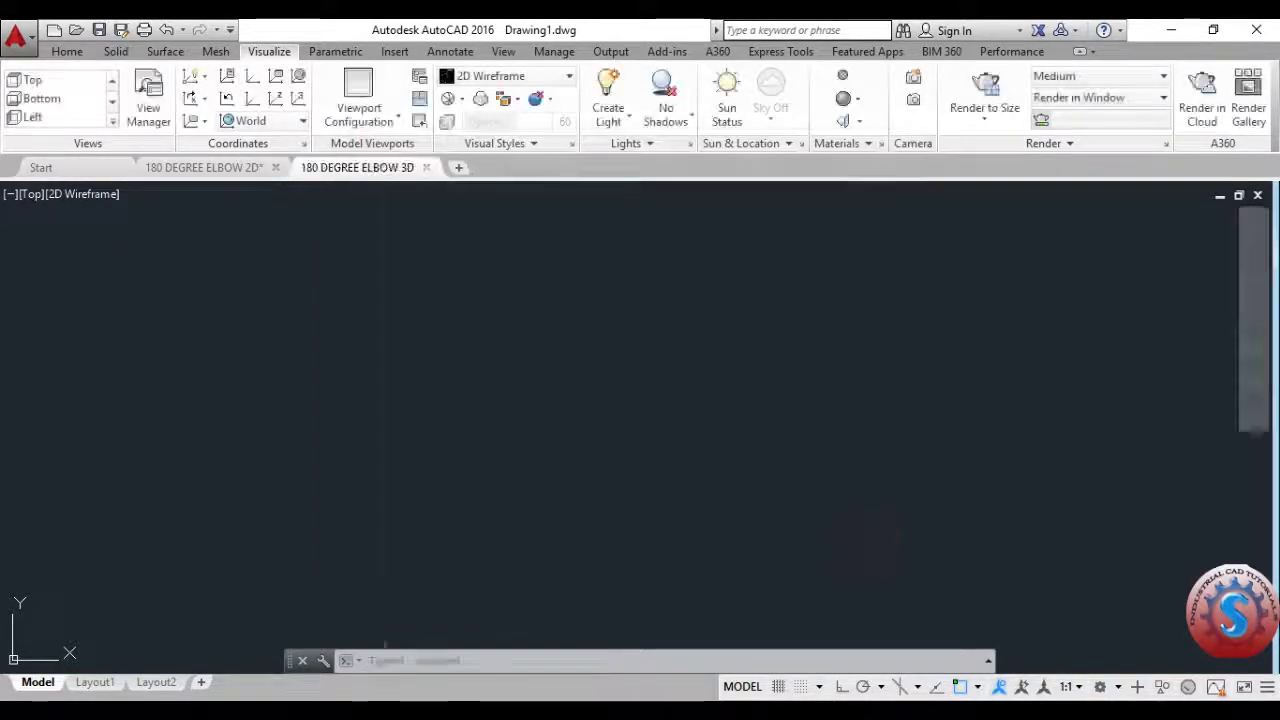
pyautogui.click(208, 168)
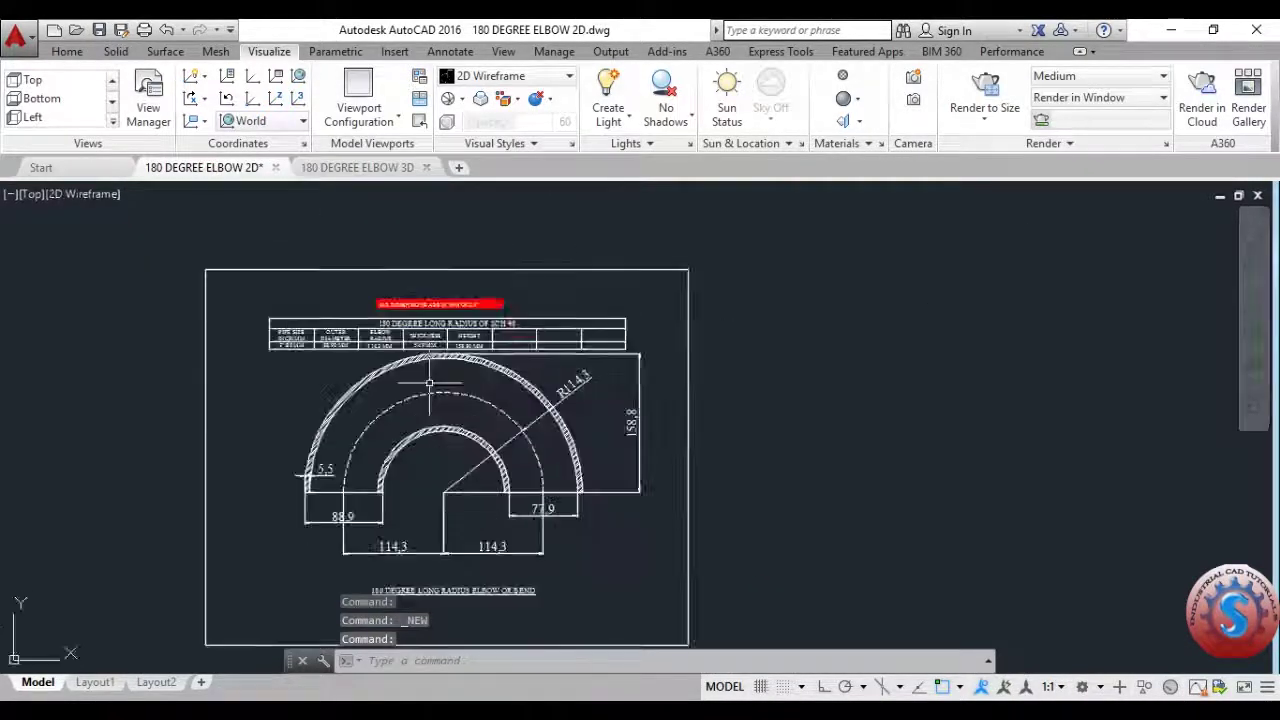
pyautogui.scroll(3, 443, 466)
pyautogui.moveTo(443, 466); pyautogui.dragTo(528, 461, button='middle')
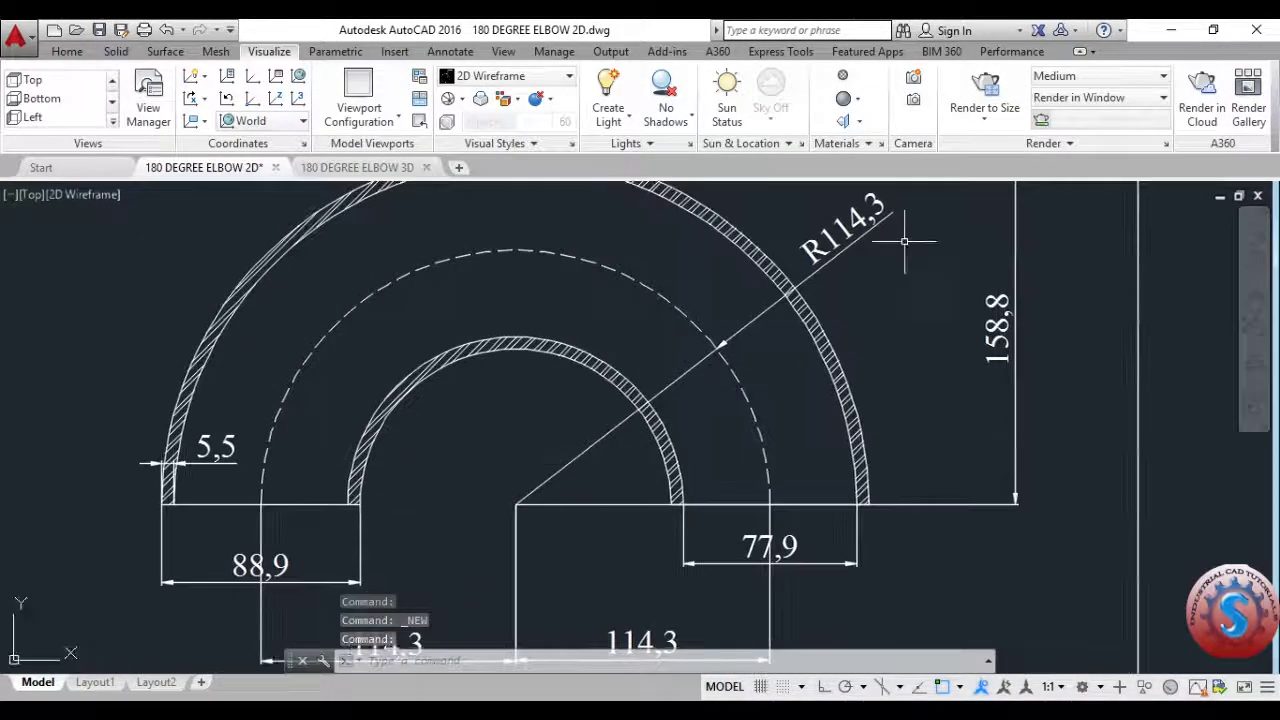
pyautogui.scroll(-2, 904, 240)
pyautogui.scroll(-1, 511, 412)
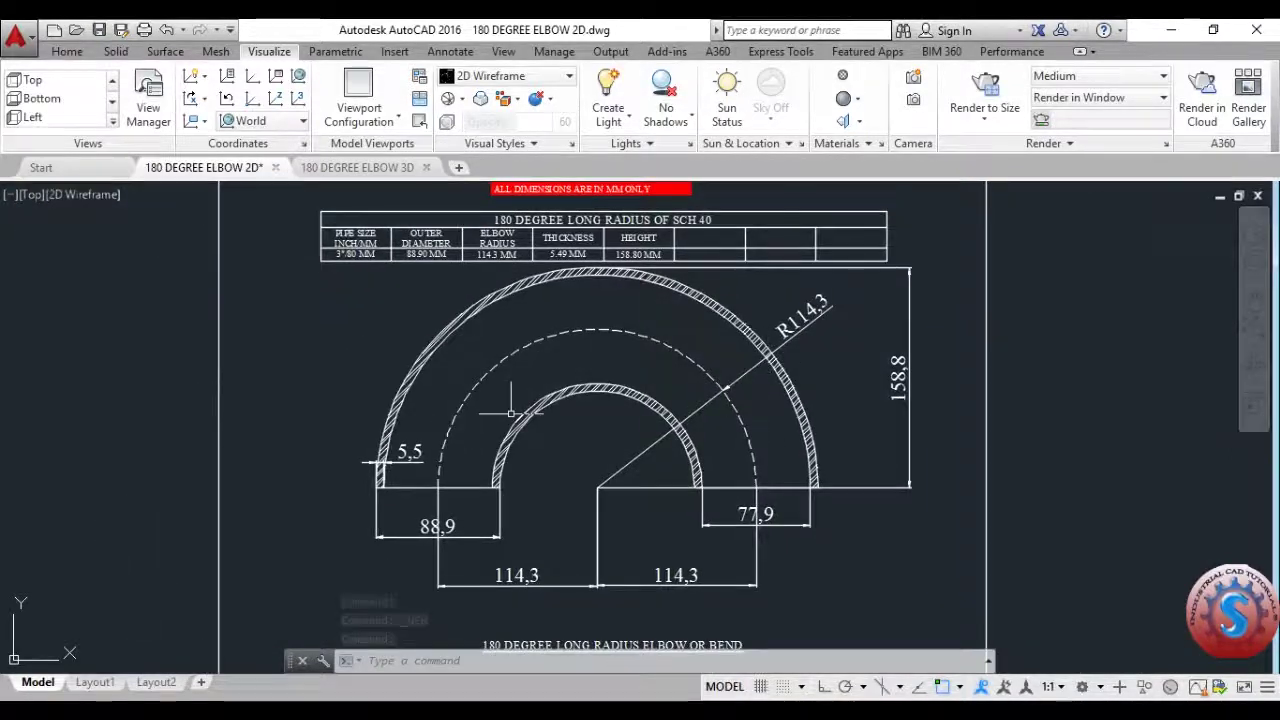
pyautogui.scroll(2, 511, 412)
pyautogui.scroll(-2, 511, 412)
pyautogui.moveTo(441, 432); pyautogui.dragTo(405, 453, button='middle')
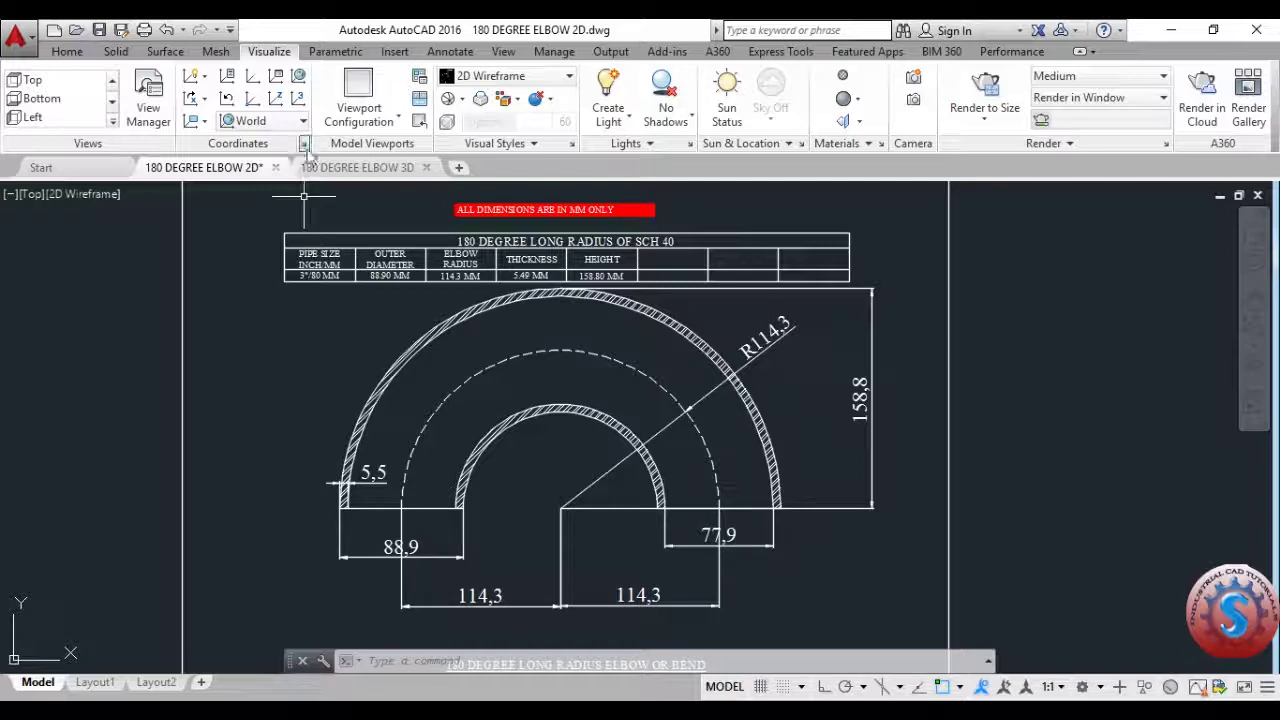
pyautogui.click(338, 170)
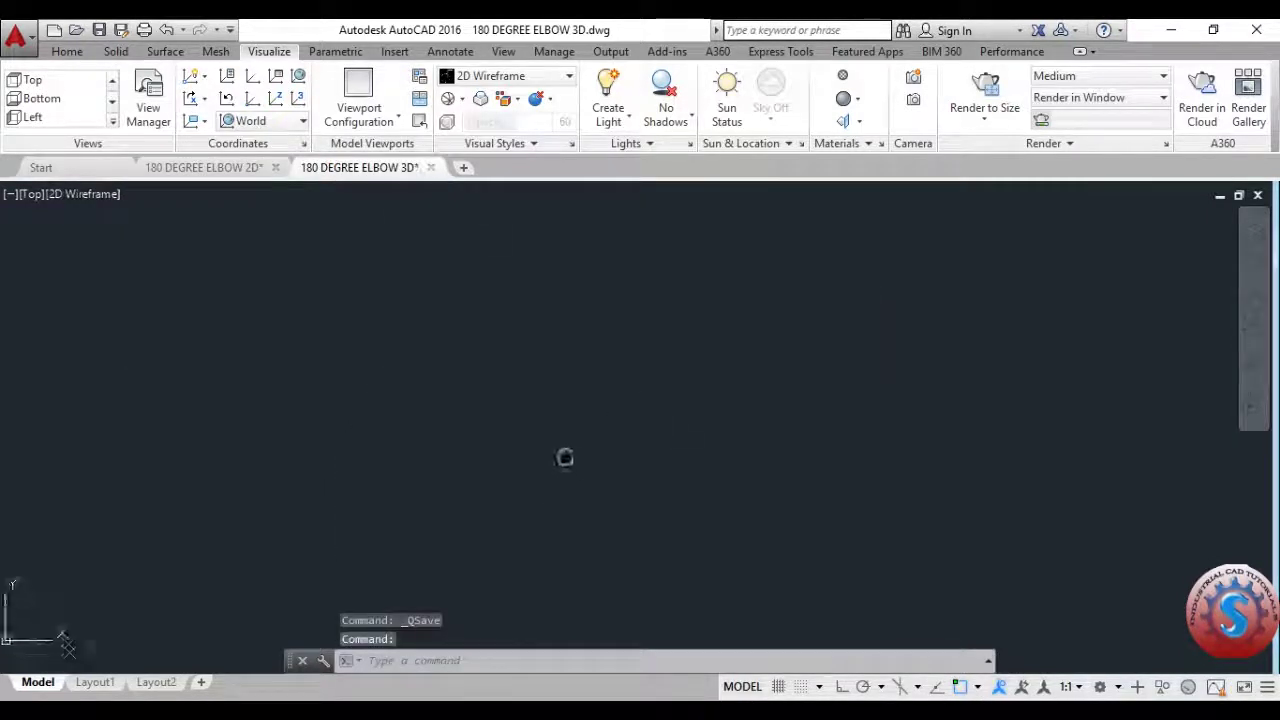
pyautogui.press('Escape')
pyautogui.press('Escape')
pyautogui.write('ucs')
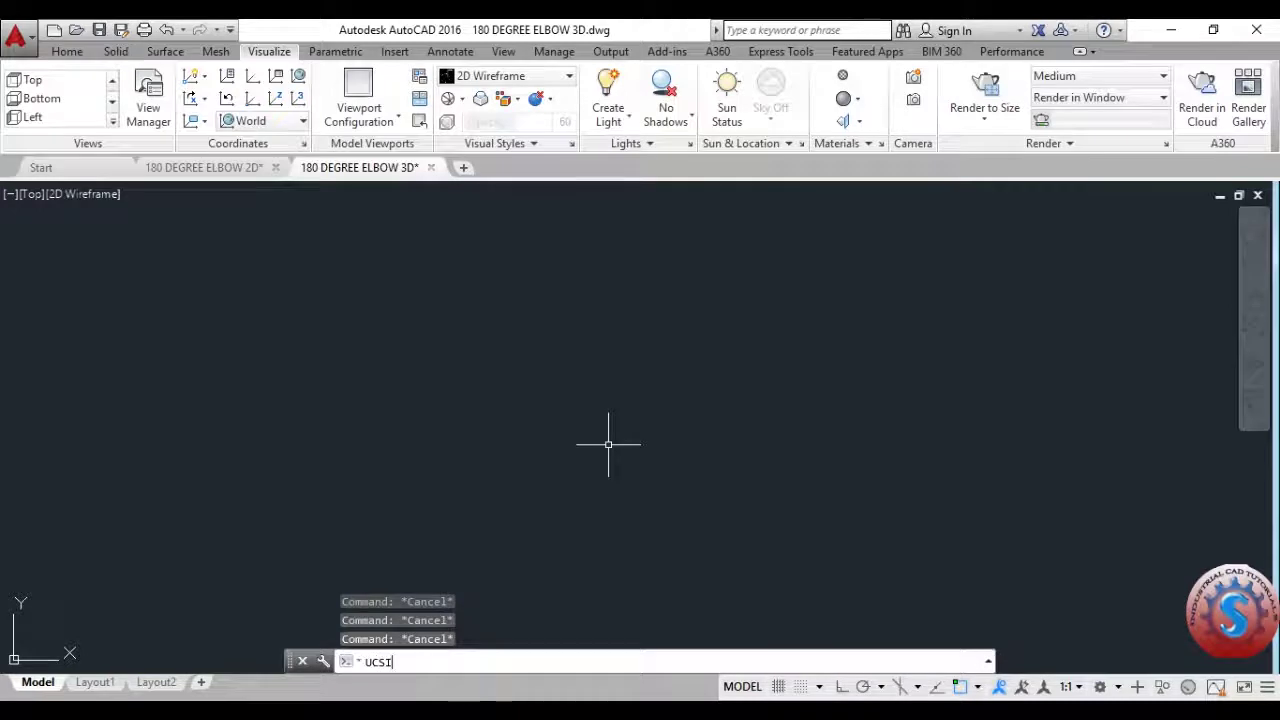
pyautogui.write('i')
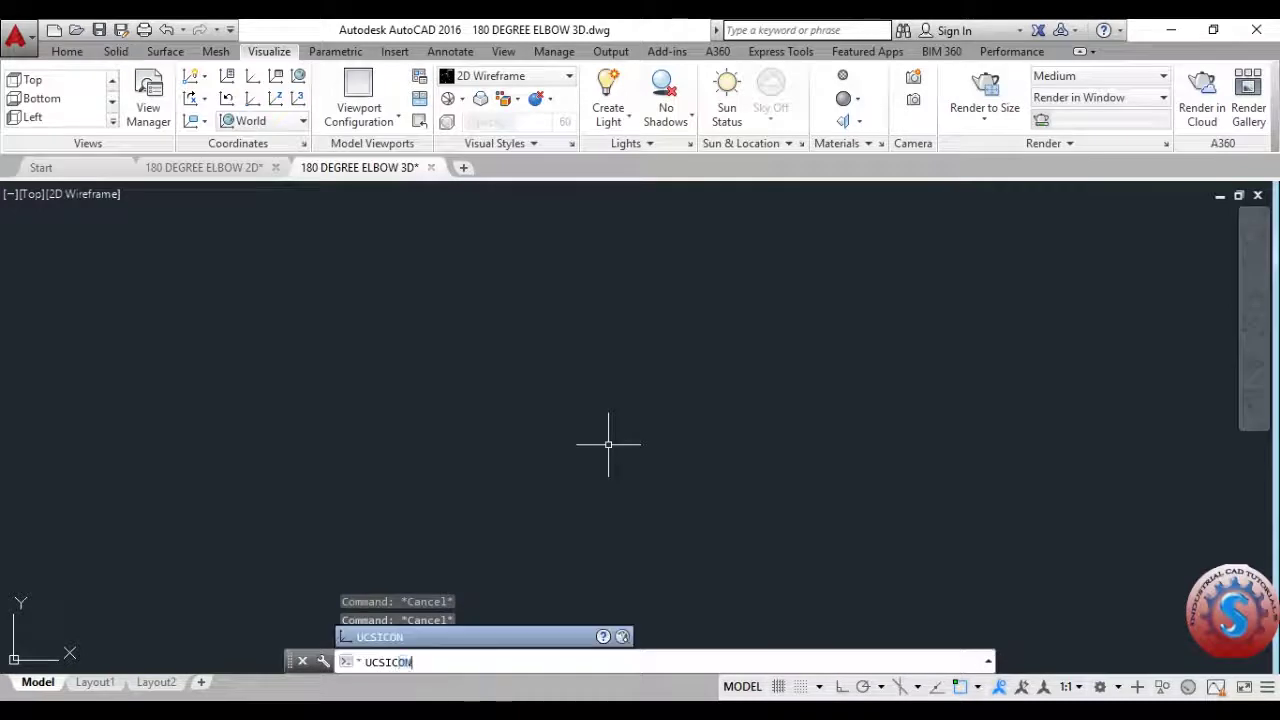
# Hide the UCS icon by setting UCSICON to No.
pyautogui.press('Return')
pyautogui.write('no')
pyautogui.press('Return')
pyautogui.press('Escape')
pyautogui.press('Escape')
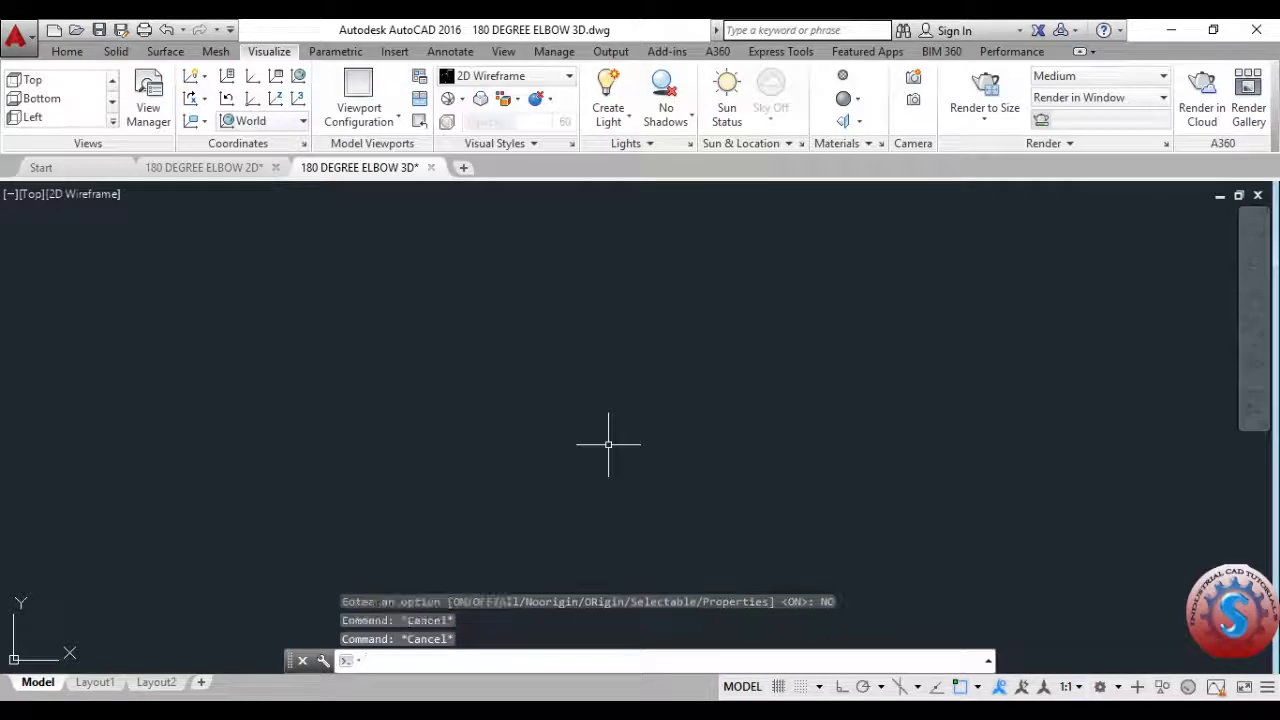
# Draw a circle of diameter 114.3.
pyautogui.write('c')
pyautogui.press('Return')
pyautogui.click(646, 403)
pyautogui.write('d')
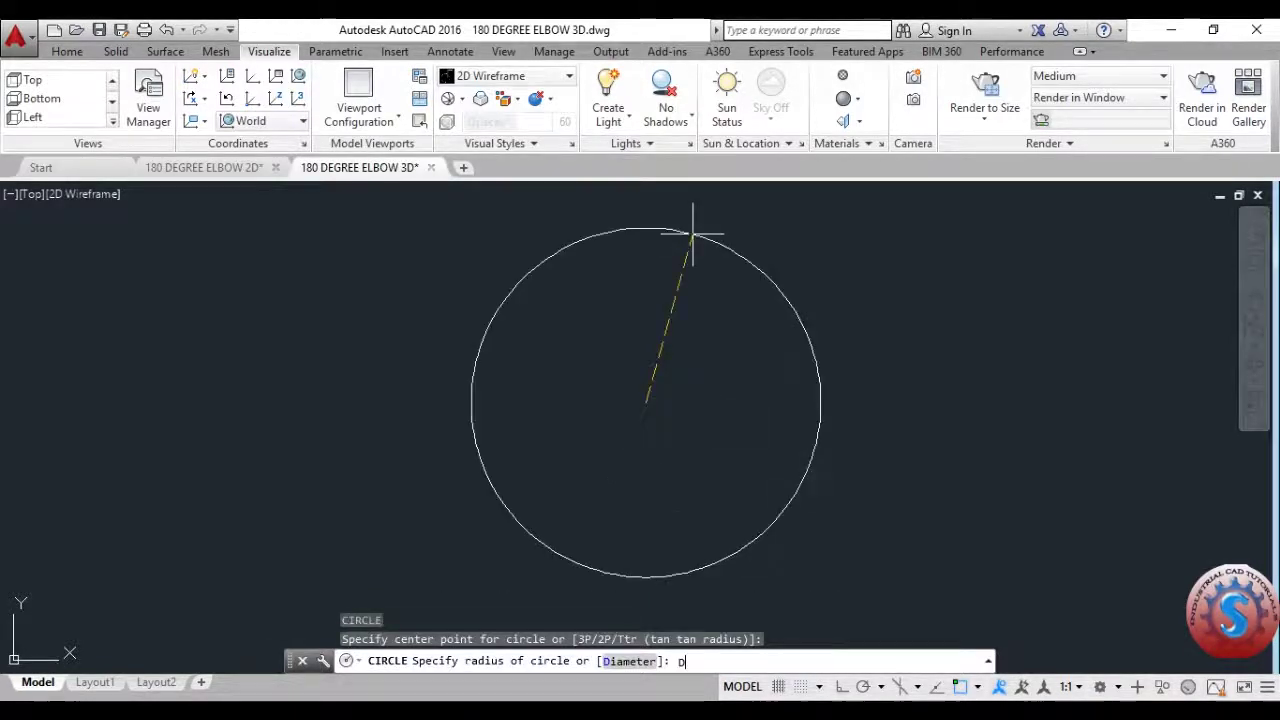
pyautogui.press('Return')
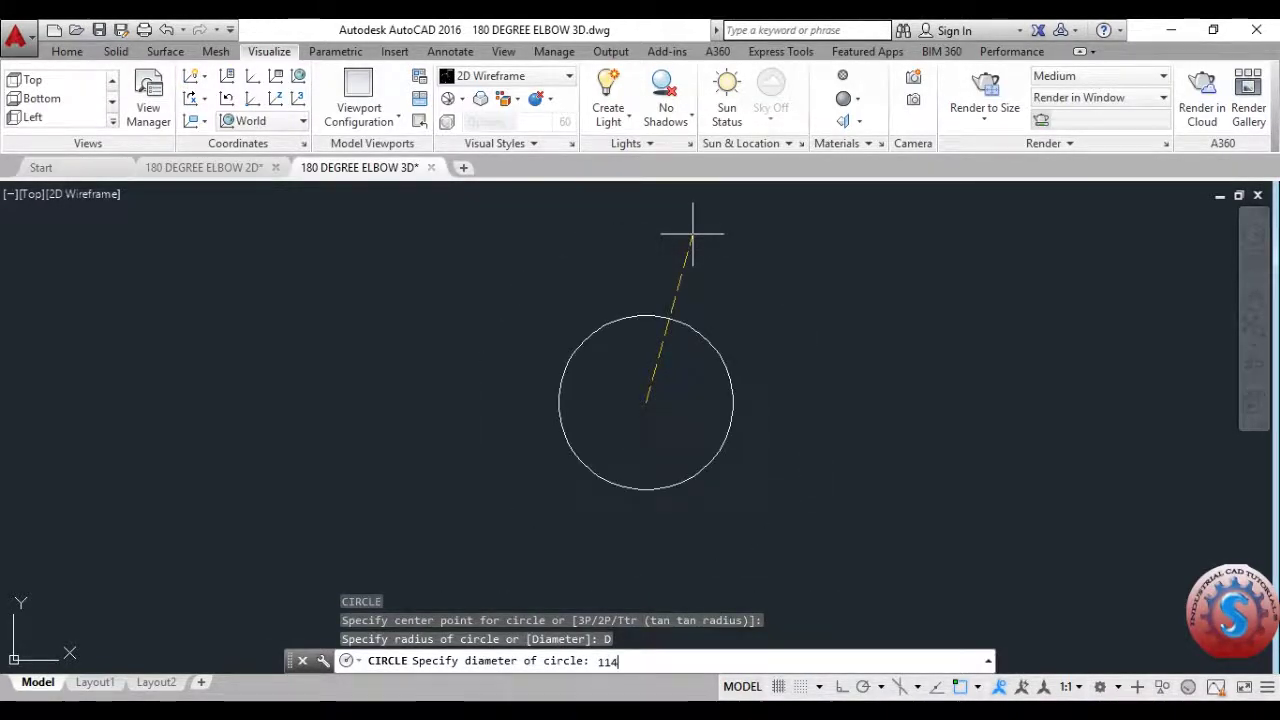
pyautogui.write('114.3')
pyautogui.press('Return')
pyautogui.scroll(2, 599, 305)
pyautogui.scroll(-2, 431, 277)
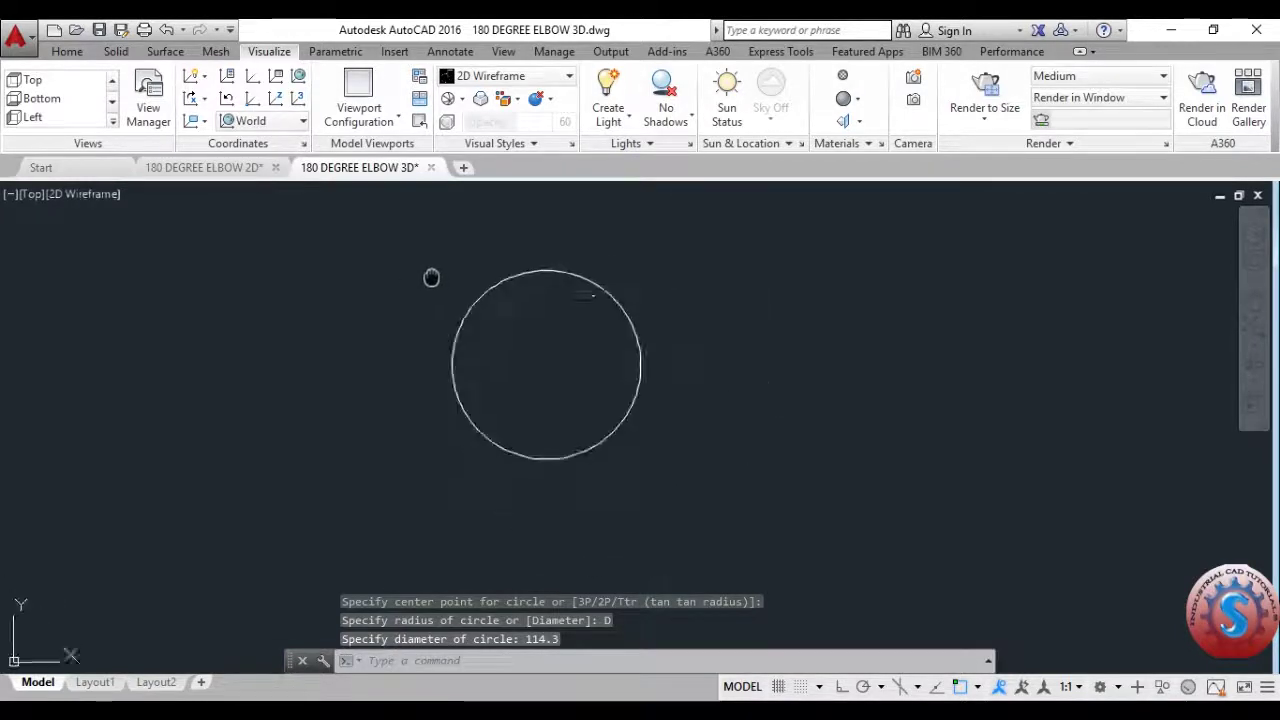
pyautogui.moveTo(561, 299); pyautogui.dragTo(544, 316, button='middle')
# Erase that circle and redraw it with radius 114.3.
pyautogui.click(691, 431)
pyautogui.click(569, 360)
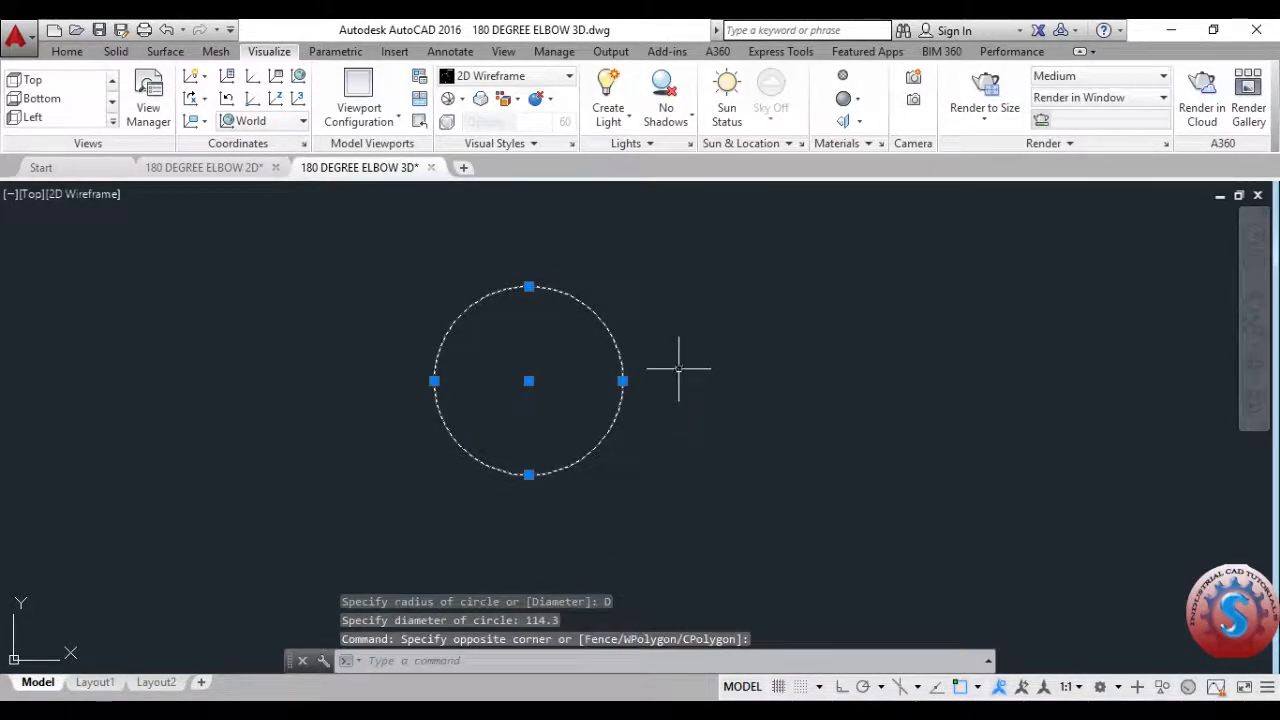
pyautogui.press('Delete')
pyautogui.write('c')
pyautogui.press('Return')
pyautogui.click(521, 459)
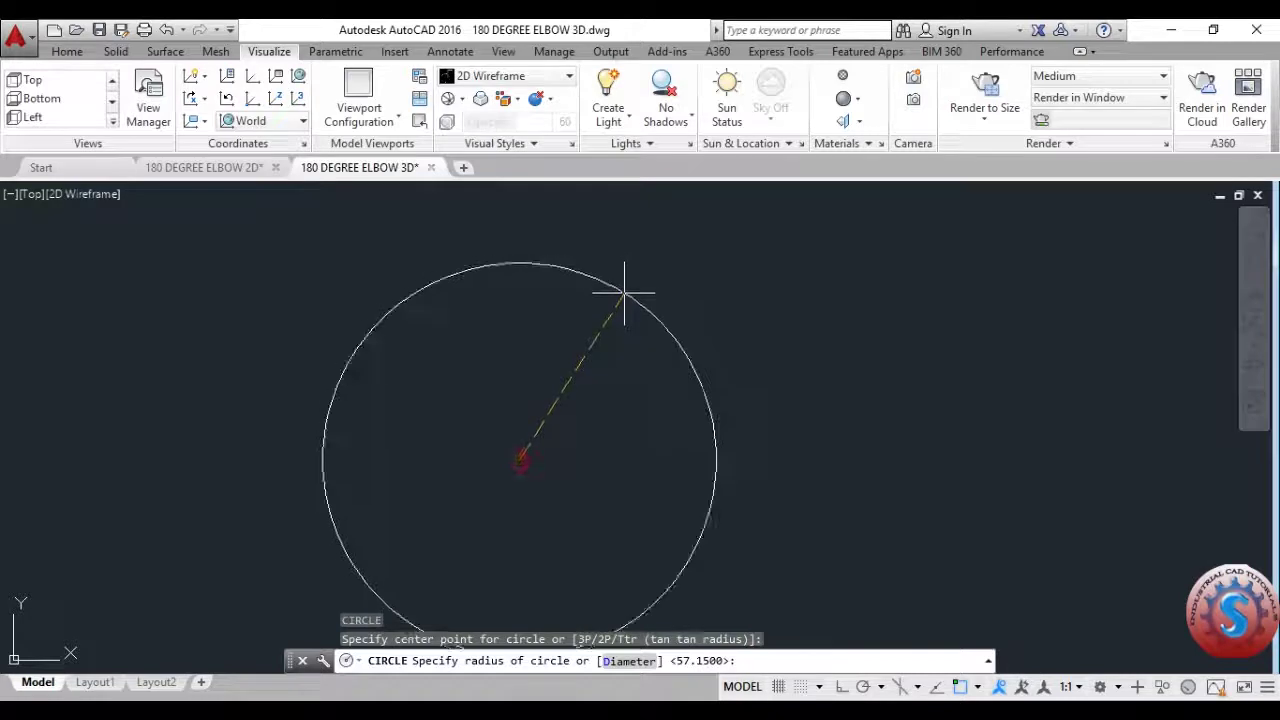
pyautogui.write('R')
pyautogui.press('Return')
pyautogui.write('14')
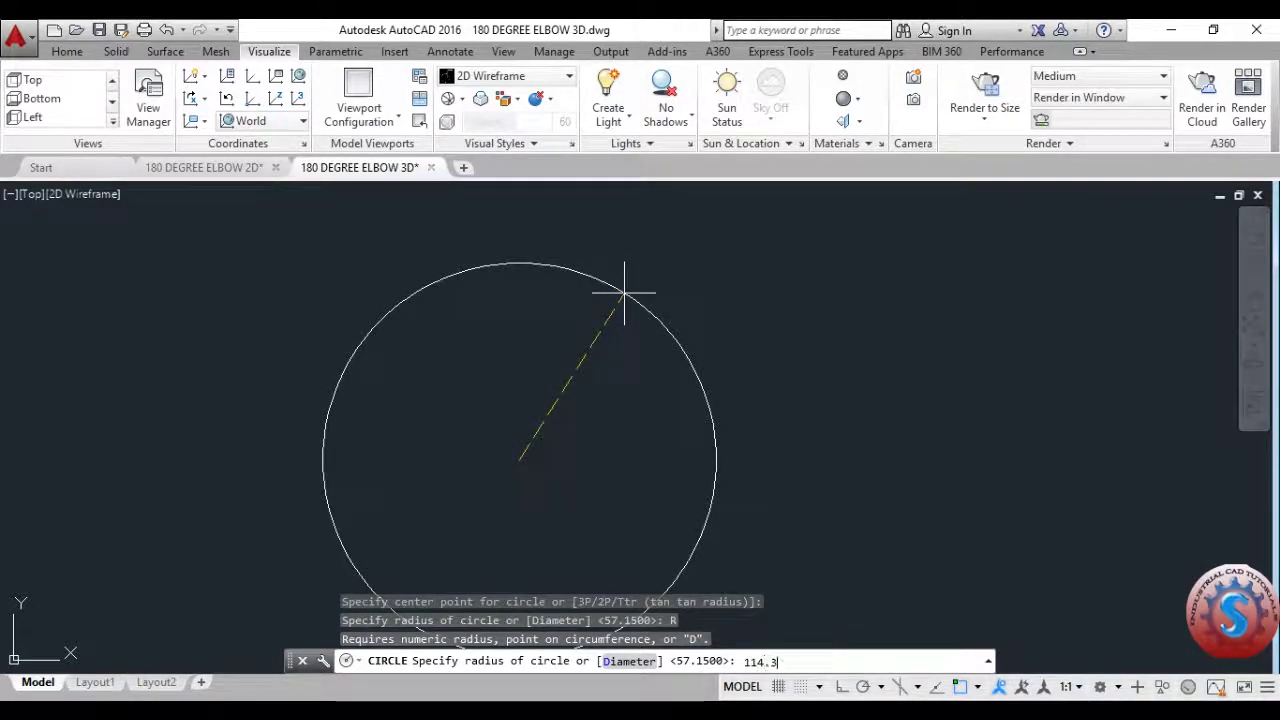
pyautogui.write('.3')
pyautogui.press('Return')
pyautogui.scroll(-3, 608, 300)
pyautogui.scroll(2, 597, 351)
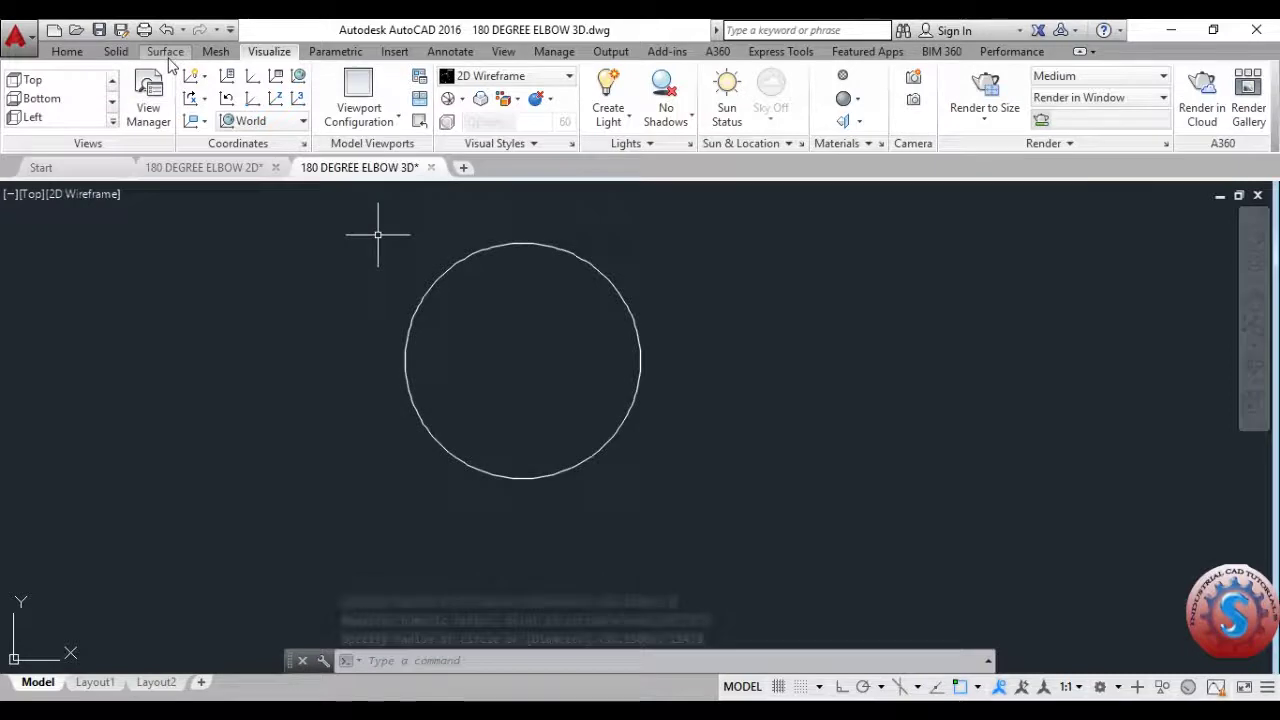
# Add an R114,3 radius dimension to the circle.
pyautogui.click(451, 52)
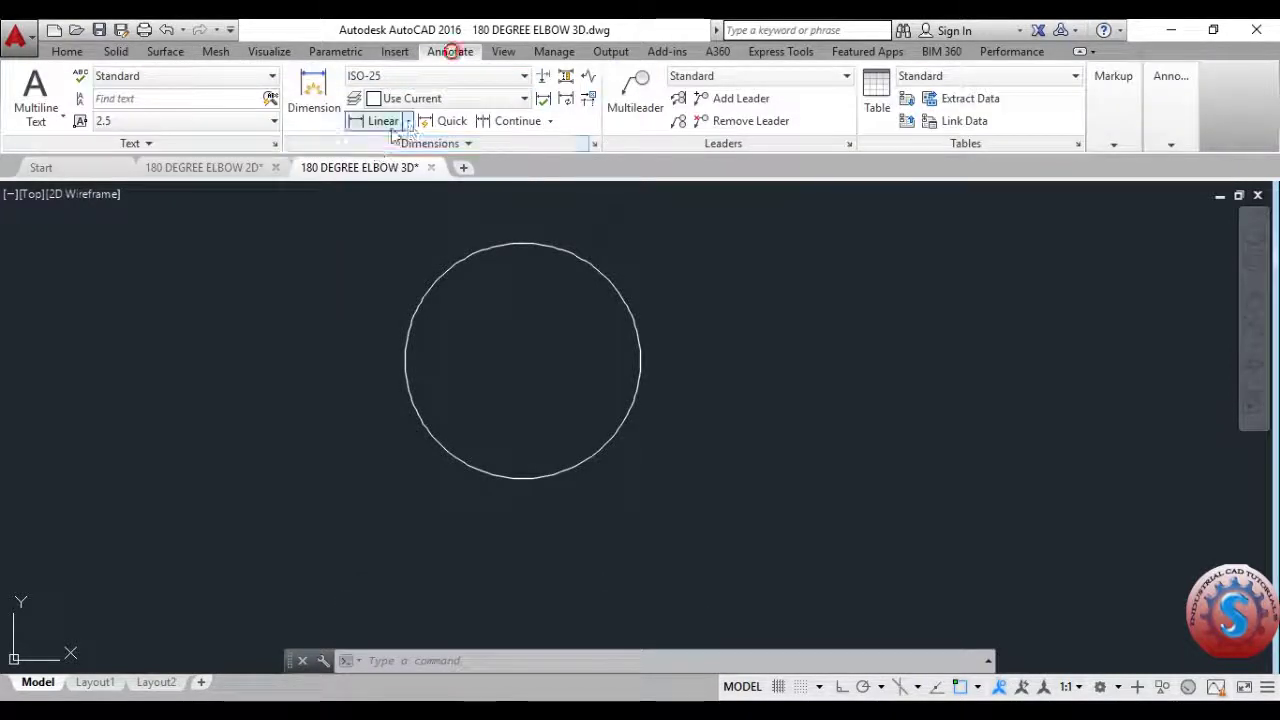
pyautogui.click(408, 121)
pyautogui.click(402, 308)
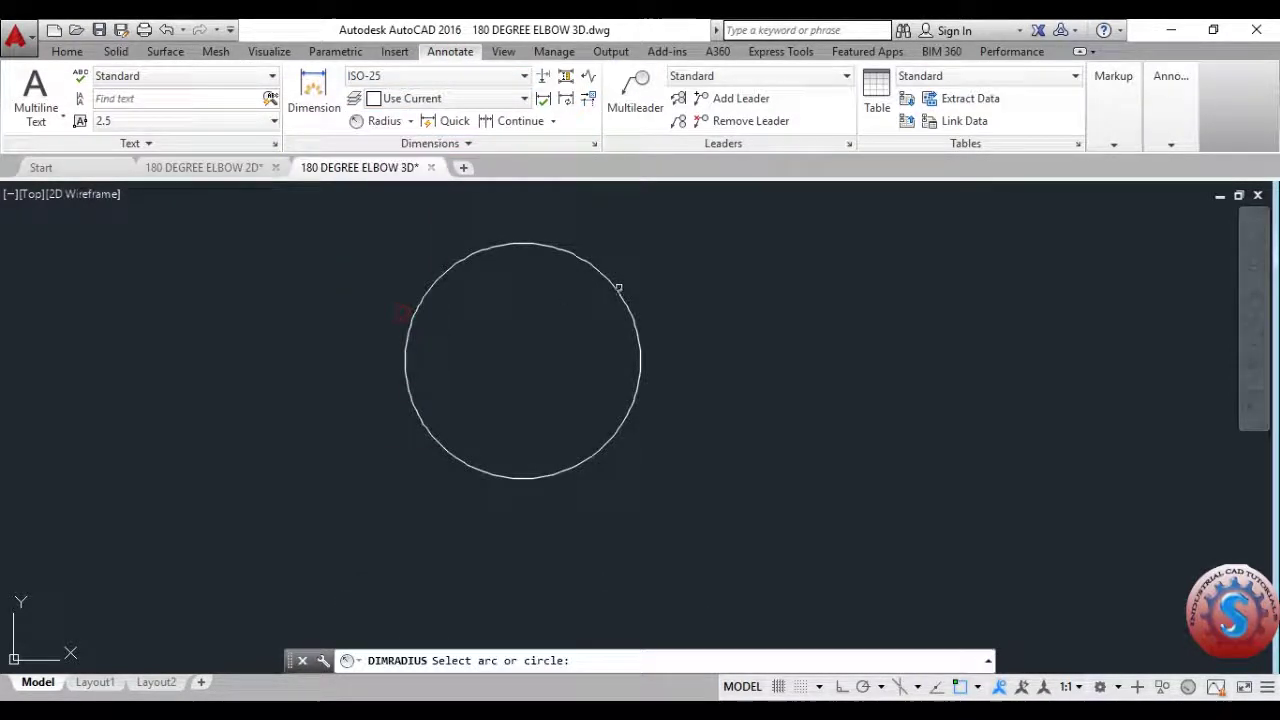
pyautogui.click(618, 288)
pyautogui.scroll(6, 657, 257)
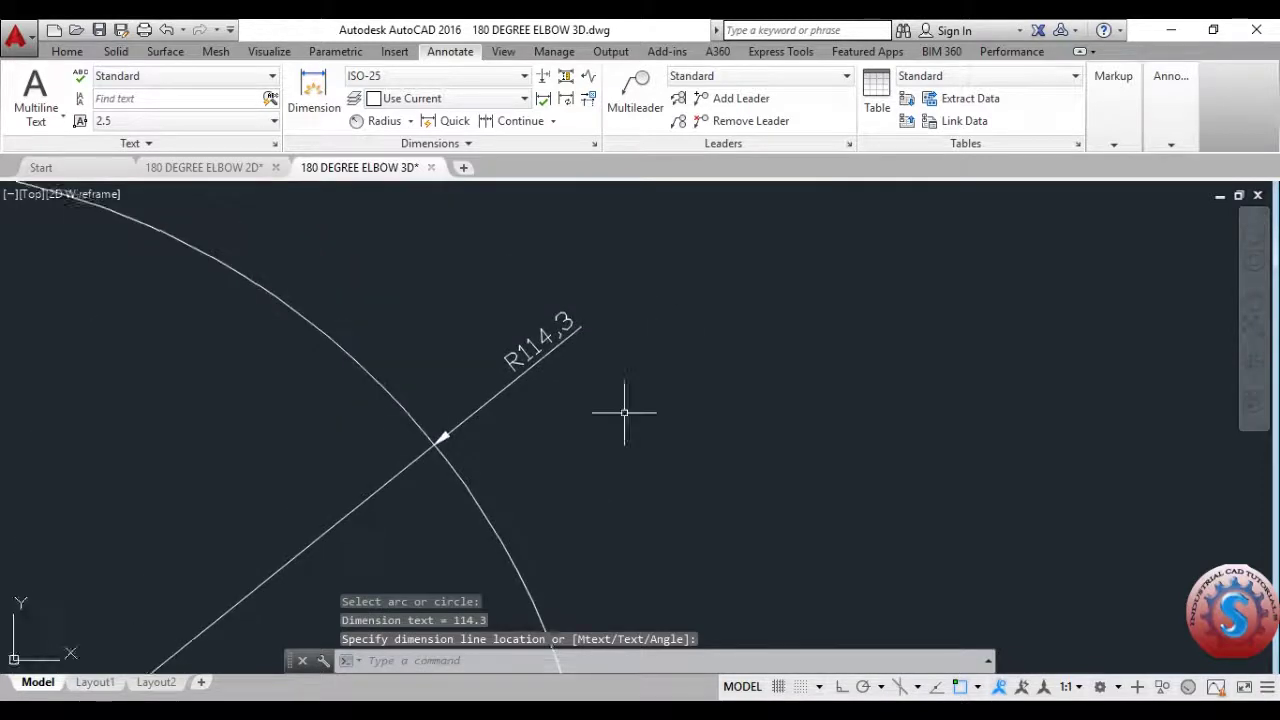
pyautogui.click(624, 412)
# Set the ISO-25 dimension style's text height to 10.
pyautogui.write('d')
pyautogui.press('Return')
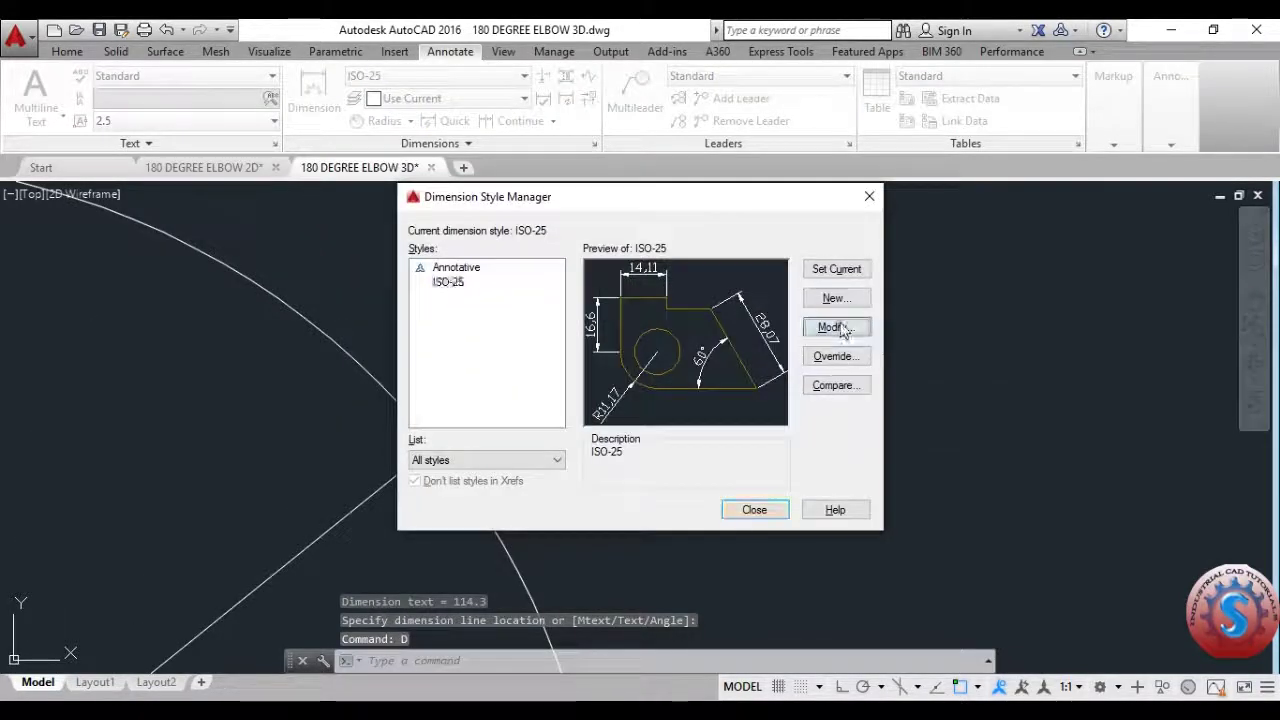
pyautogui.click(840, 328)
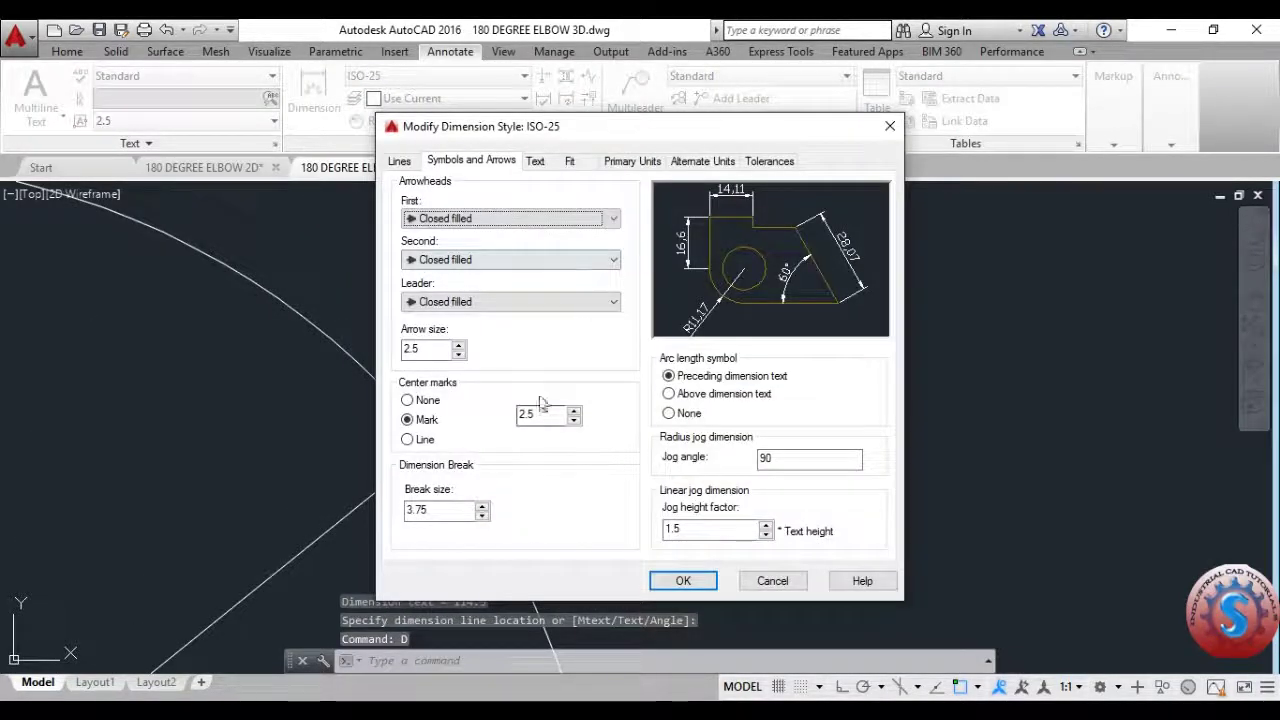
pyautogui.click(536, 161)
pyautogui.press('BackSpace')
pyautogui.write('1')
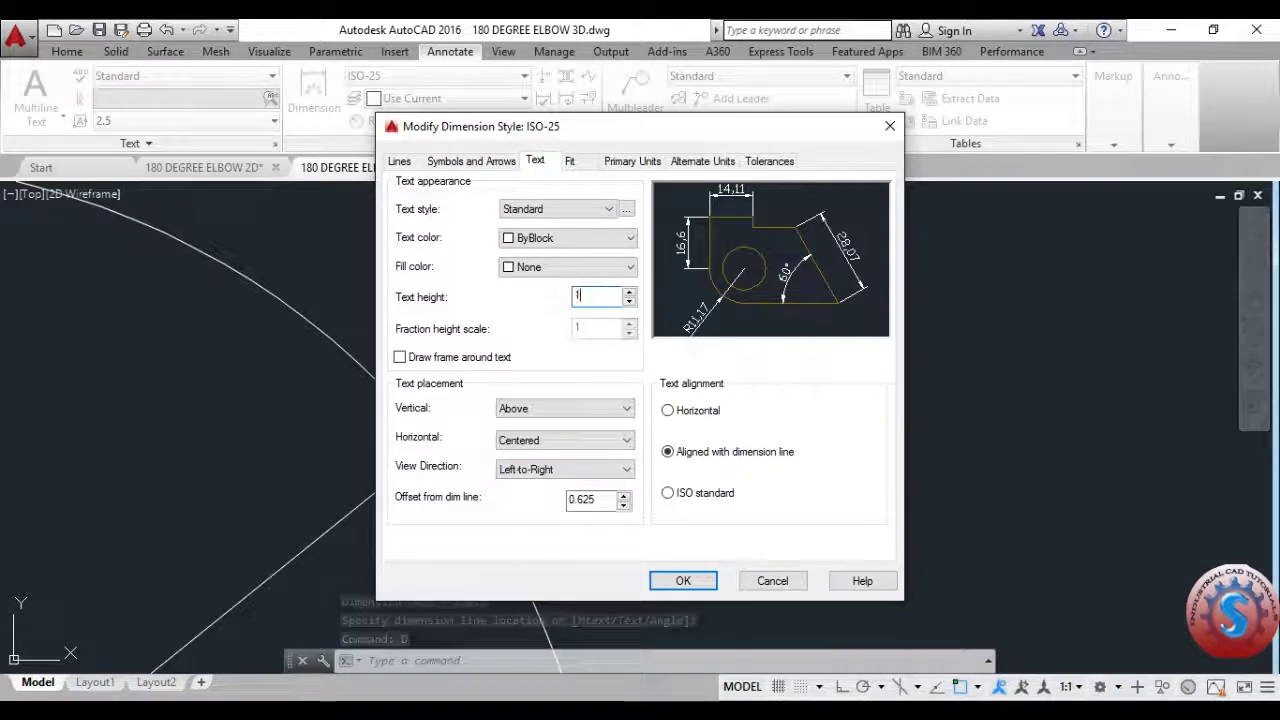
pyautogui.write('0')
pyautogui.click(461, 162)
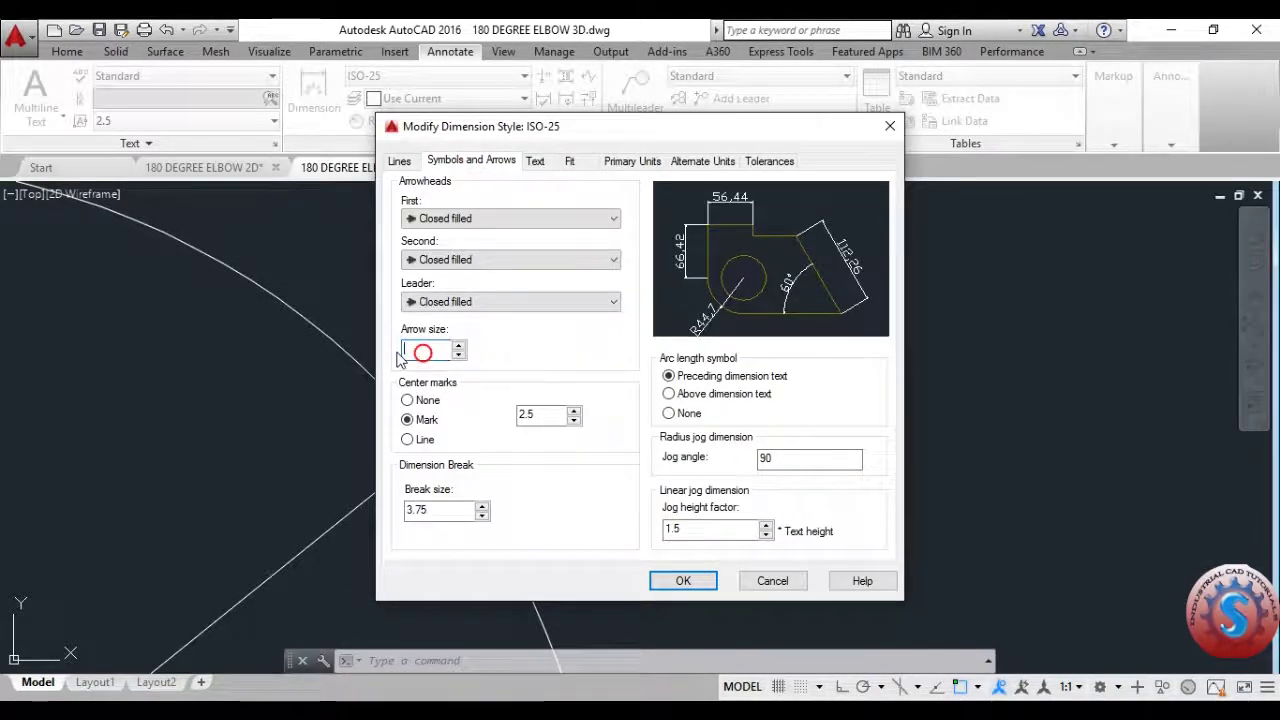
pyautogui.click(683, 581)
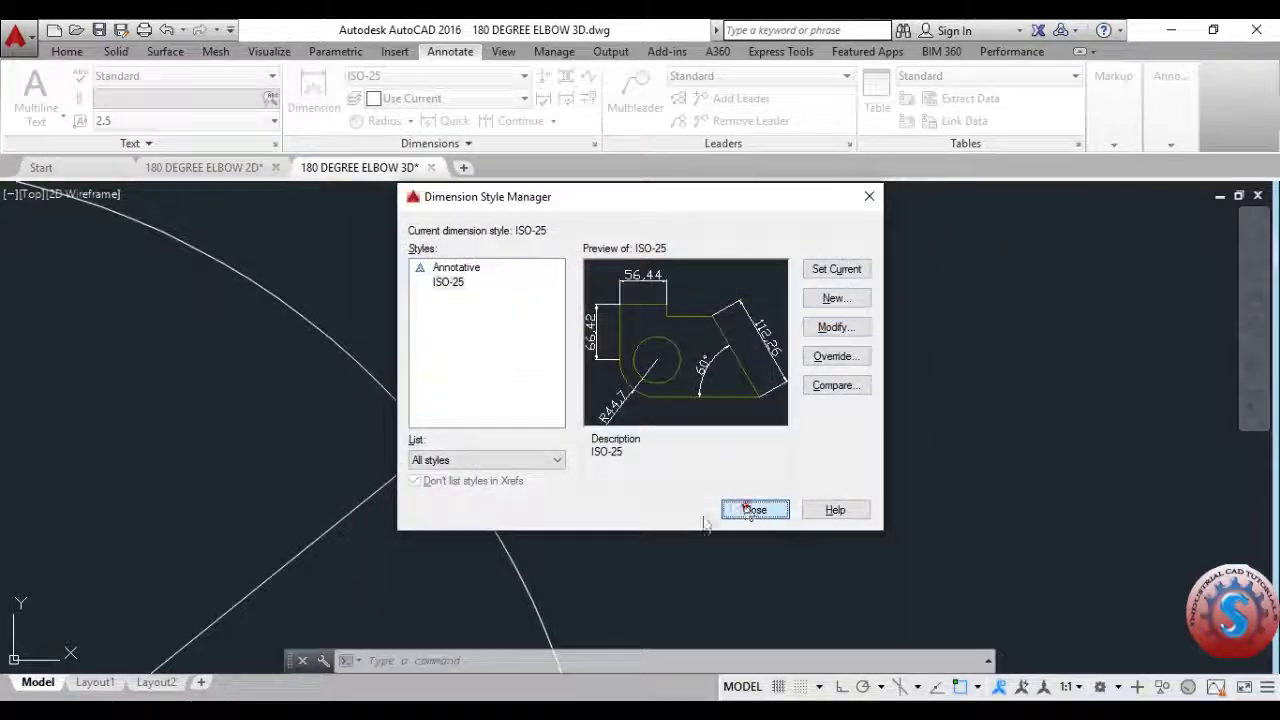
pyautogui.click(751, 509)
pyautogui.scroll(-3, 680, 503)
pyautogui.moveTo(680, 503); pyautogui.dragTo(649, 367, button='middle')
pyautogui.scroll(-3, 649, 367)
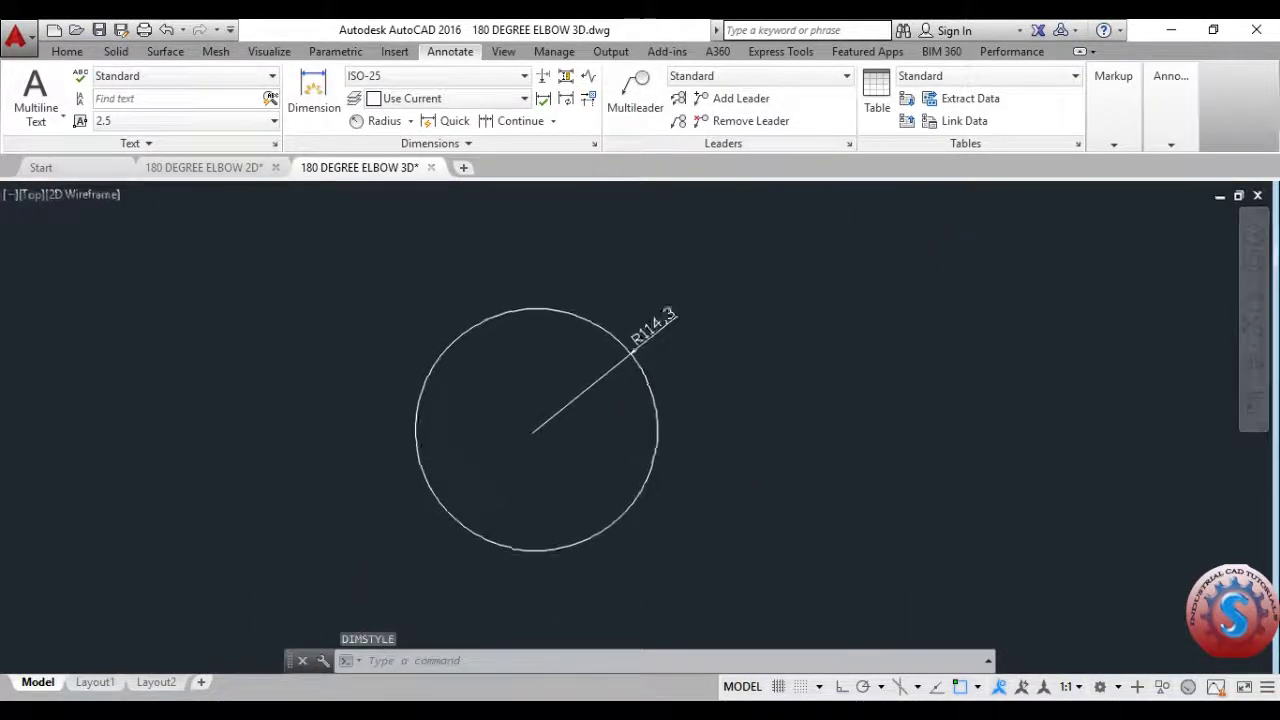
# Erase the R114.3 radius dimension, then undo to restore it.
pyautogui.scroll(3, 620, 370)
pyautogui.middleClick(594, 374)
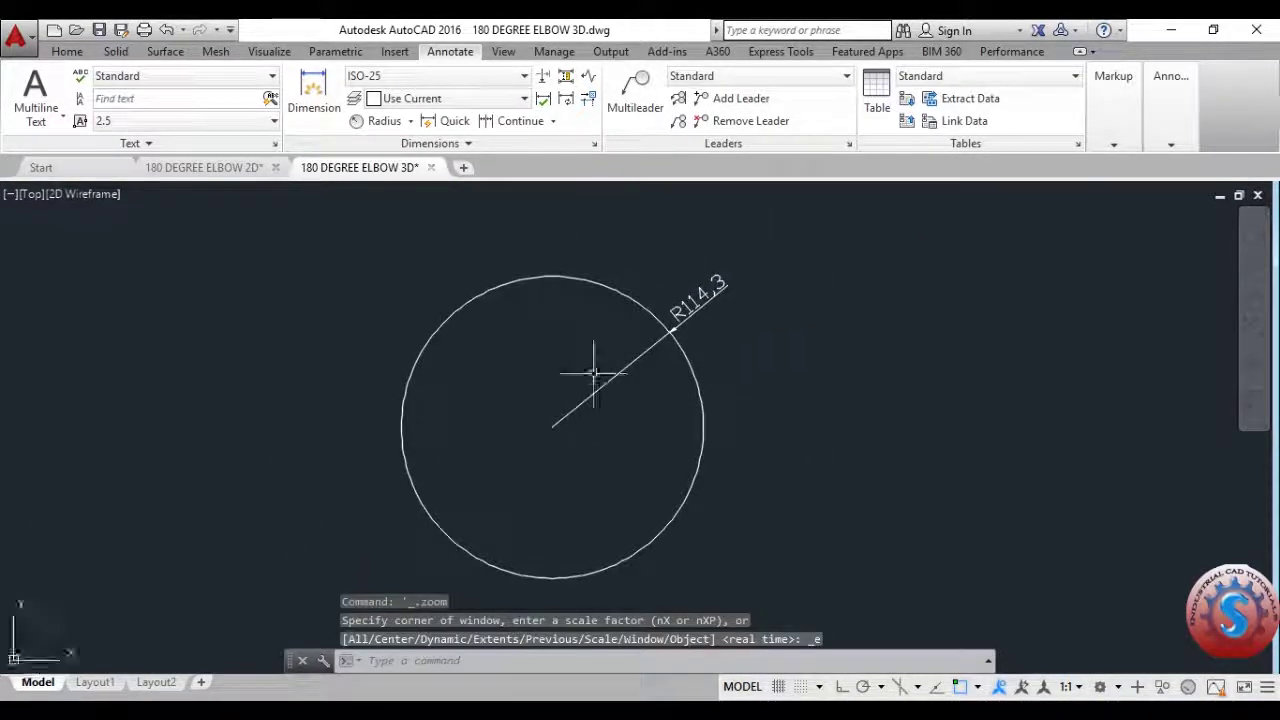
pyautogui.click(794, 306)
pyautogui.click(677, 237)
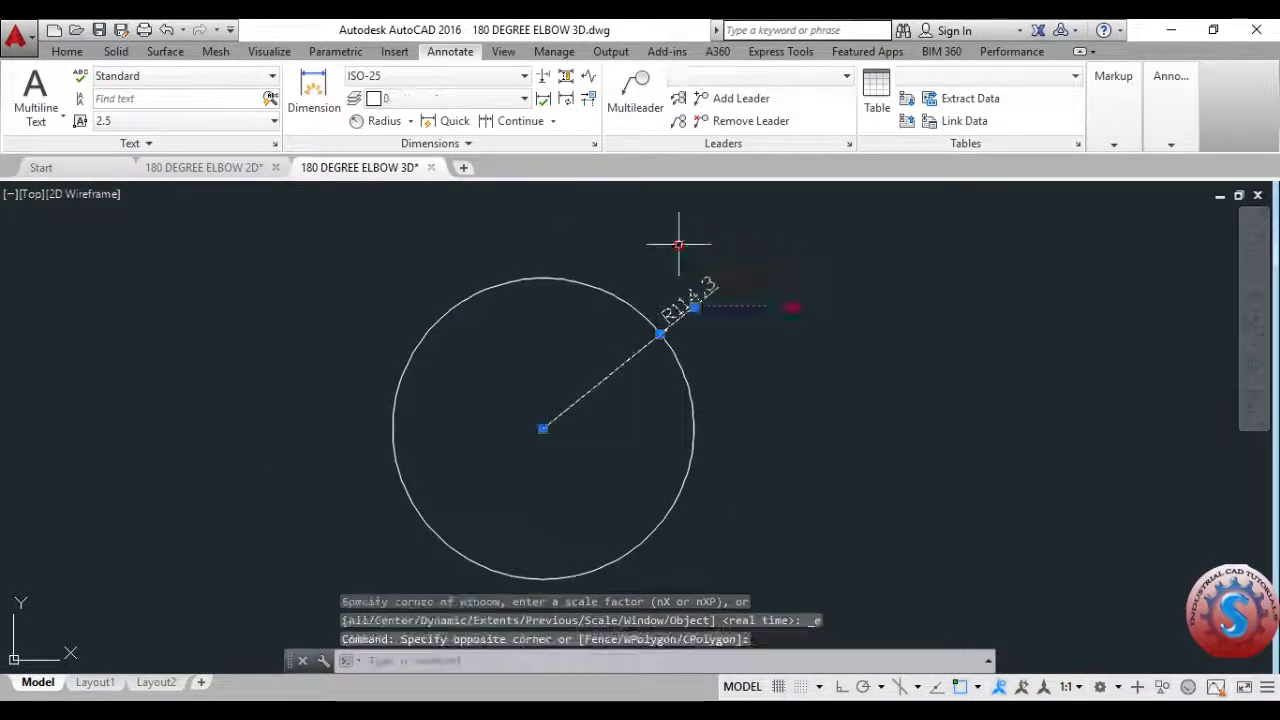
pyautogui.press('Delete')
pyautogui.scroll(2, 671, 414)
pyautogui.moveTo(671, 414); pyautogui.dragTo(660, 443, button='middle')
pyautogui.hotkey('ctrl', 'z')
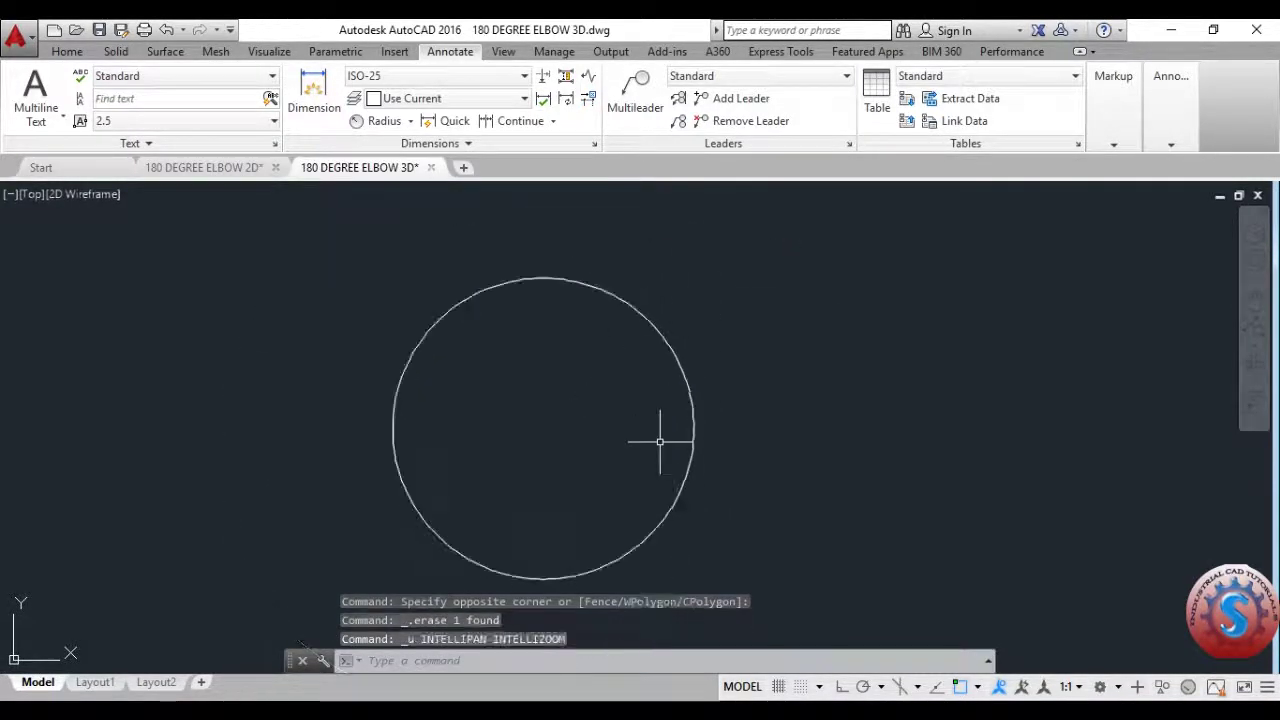
pyautogui.hotkey('ctrl', 'z')
# Draw a horizontal diameter line from the circle's left quadrant to its right quadrant.
pyautogui.write('l')
pyautogui.press('space')
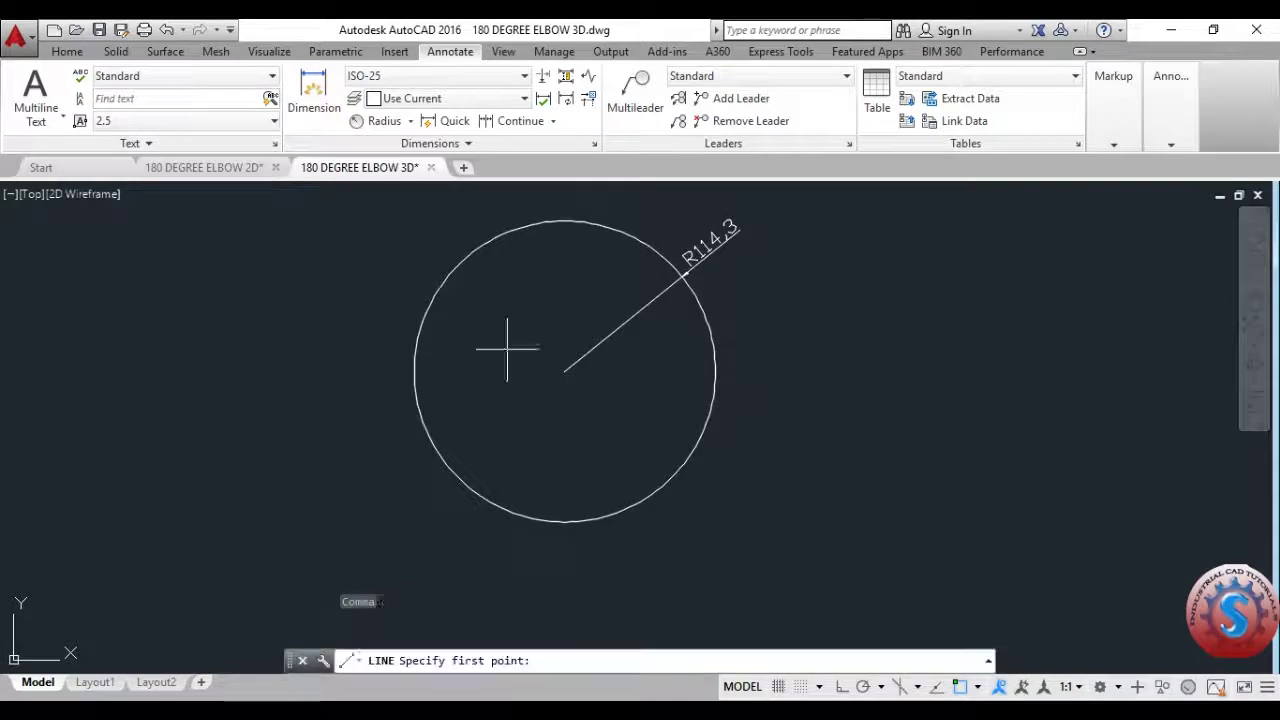
pyautogui.click(415, 381)
pyautogui.click(715, 371)
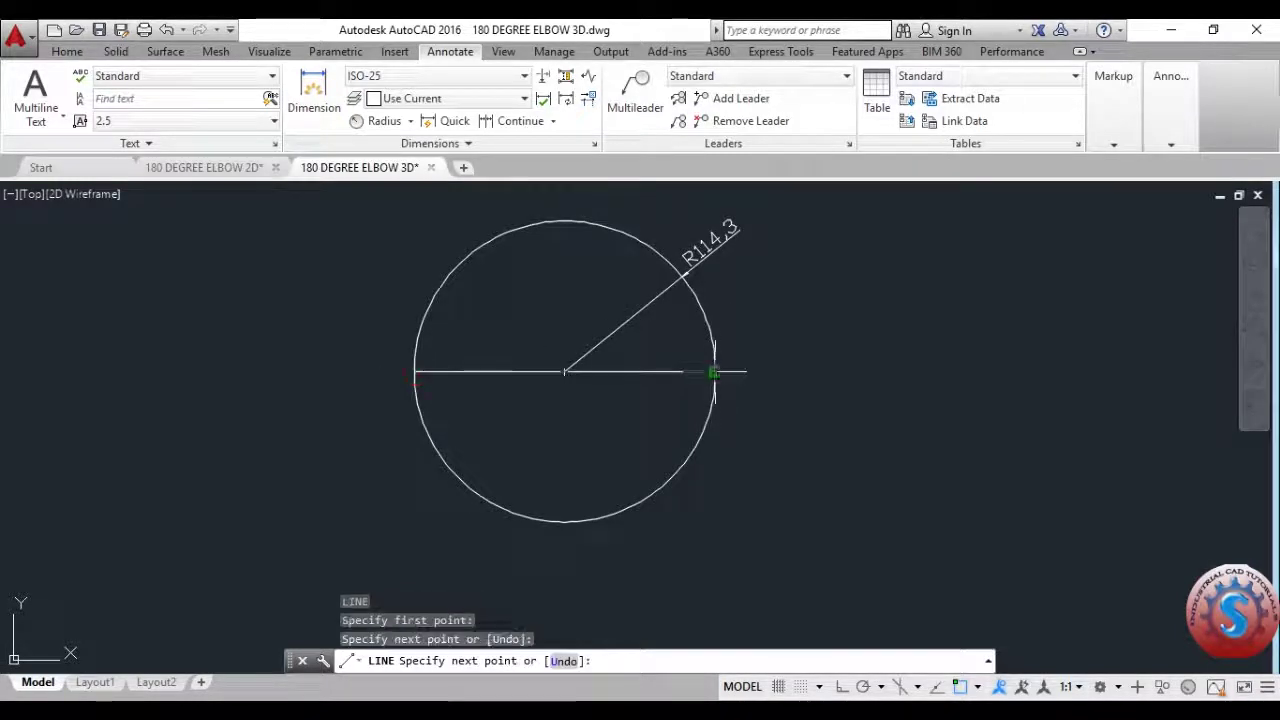
pyautogui.moveTo(869, 362); pyautogui.dragTo(851, 375, button='middle')
pyautogui.press('Escape')
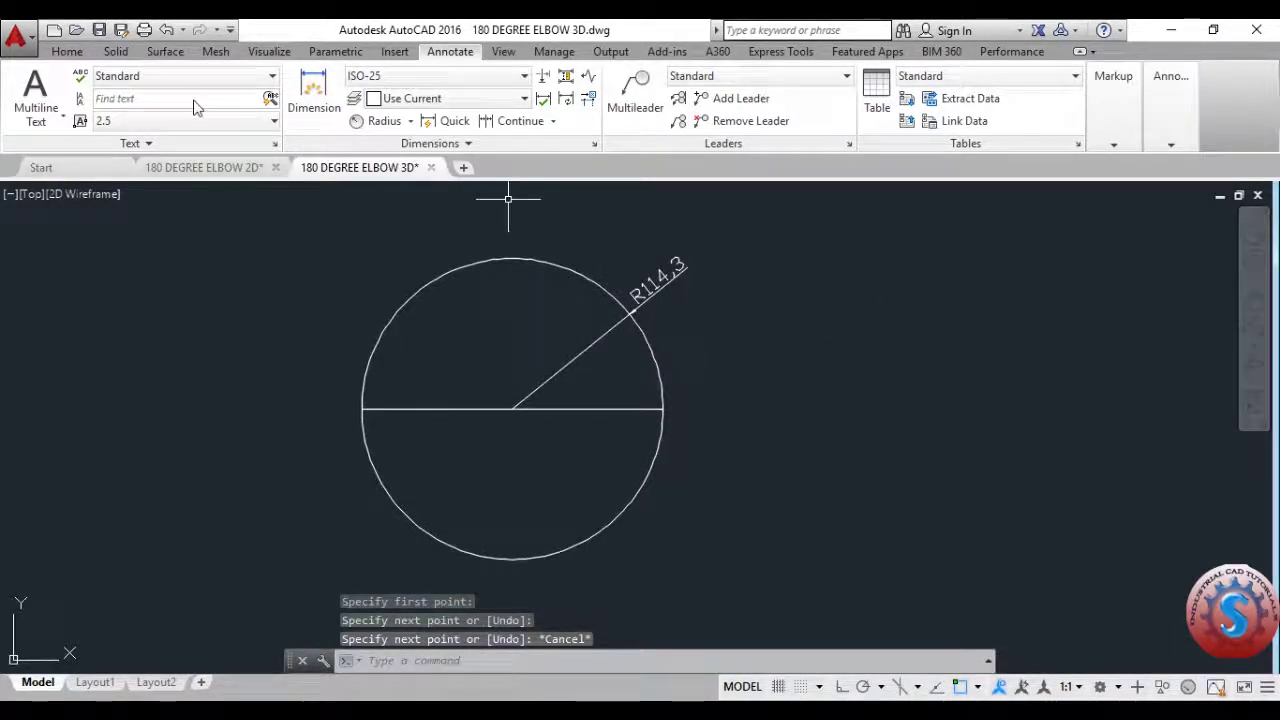
# Draw a vertical line from the circle's centre up to its top quadrant.
pyautogui.click(409, 122)
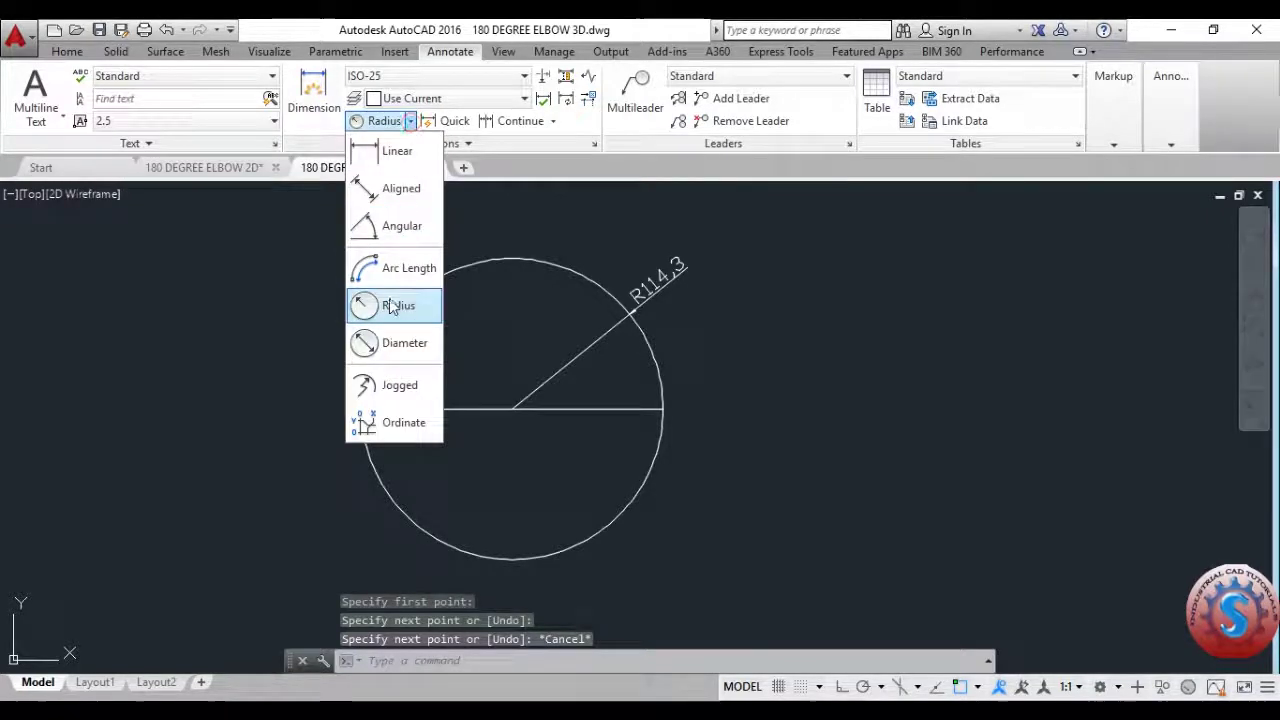
pyautogui.click(401, 228)
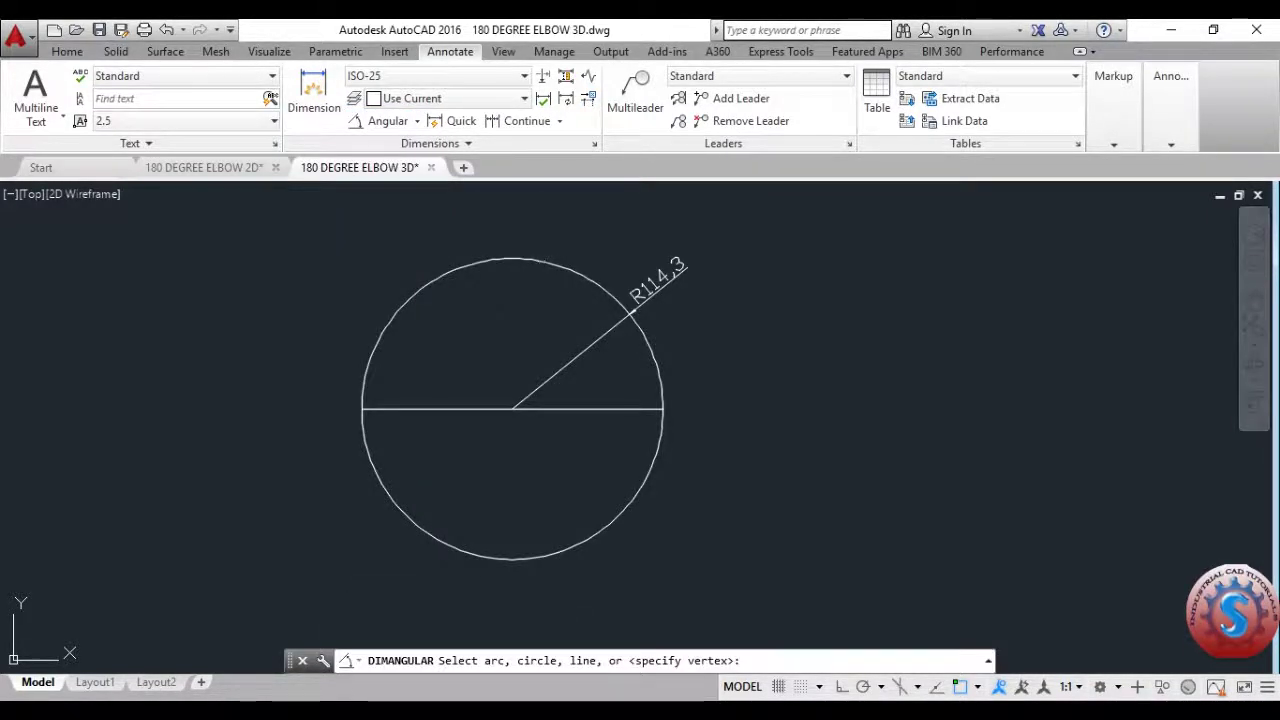
pyautogui.press('Escape')
pyautogui.write('l')
pyautogui.press('Return')
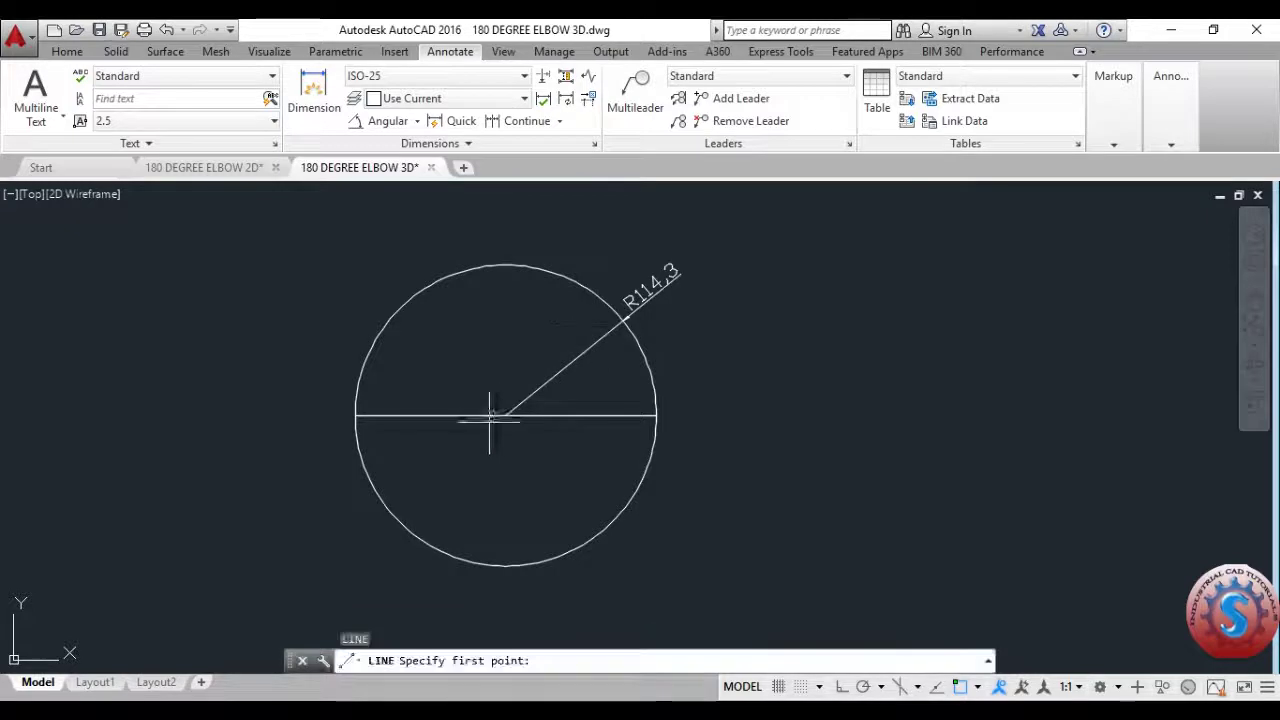
pyautogui.click(504, 265)
pyautogui.press('Escape')
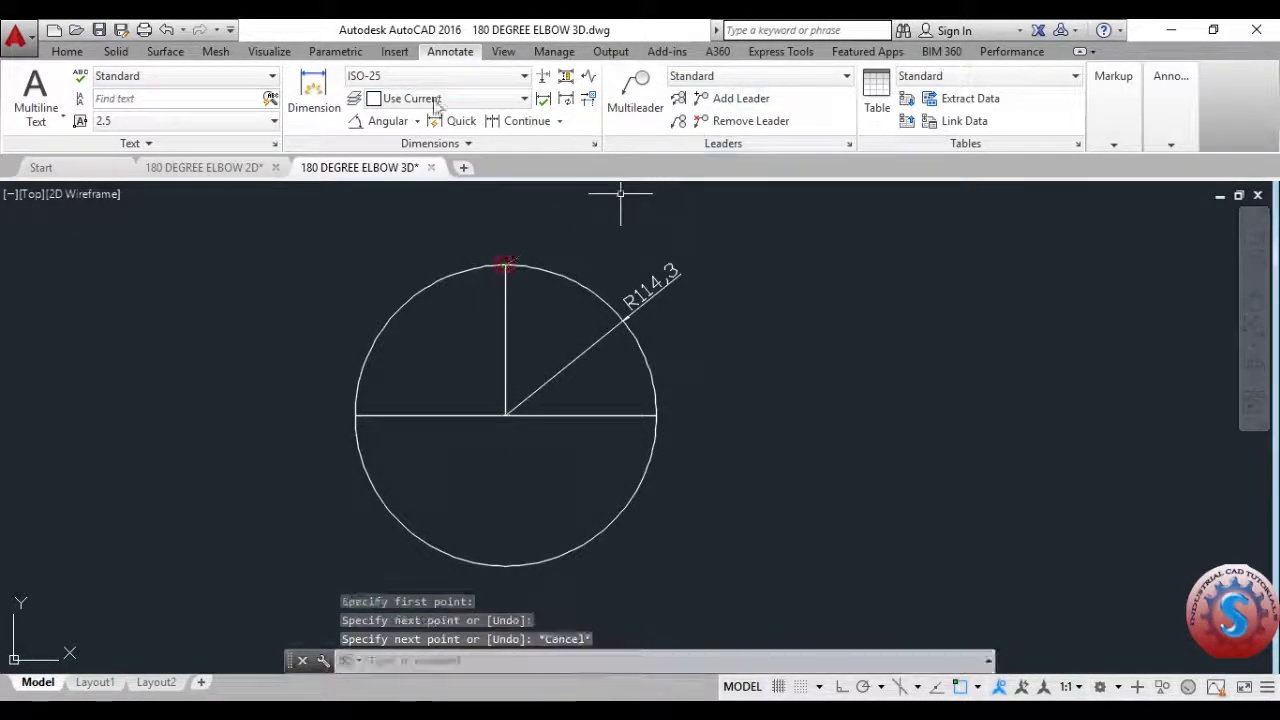
# Add two 90-degree angular dimensions between the vertical and horizontal lines.
pyautogui.click(406, 120)
pyautogui.click(508, 367)
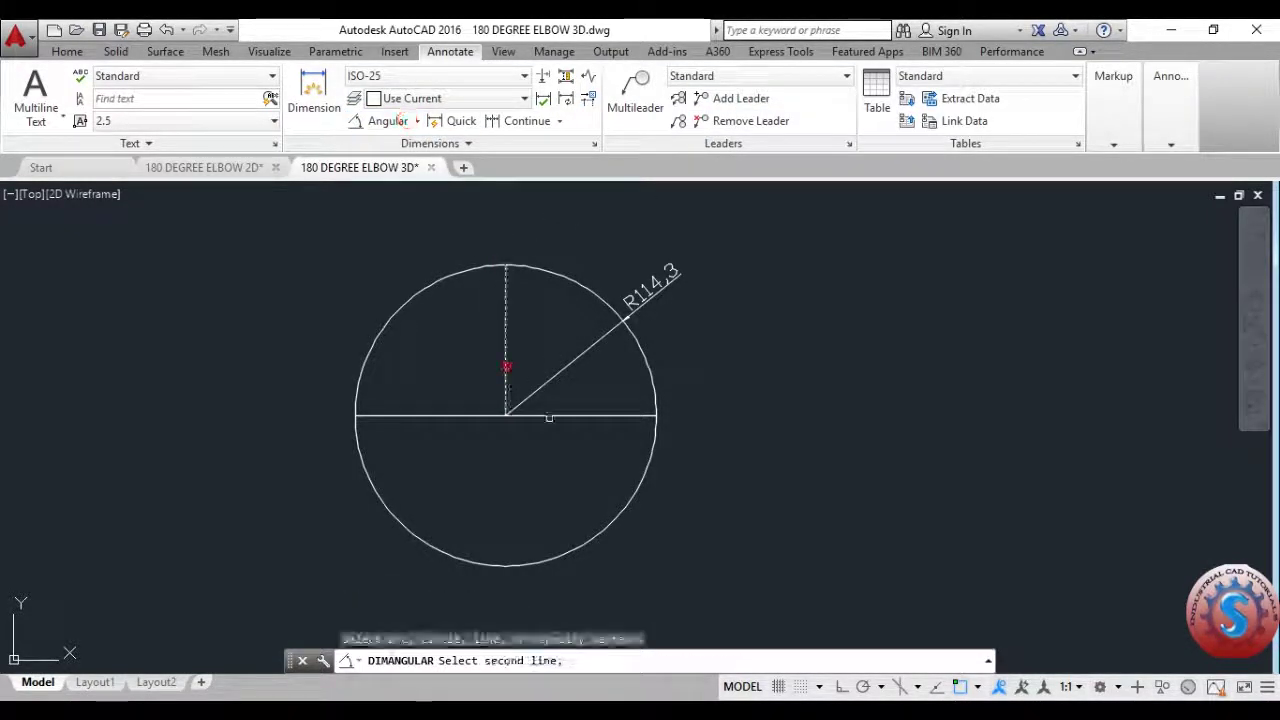
pyautogui.click(535, 390)
pyautogui.scroll(2, 520, 385)
pyautogui.click(522, 385)
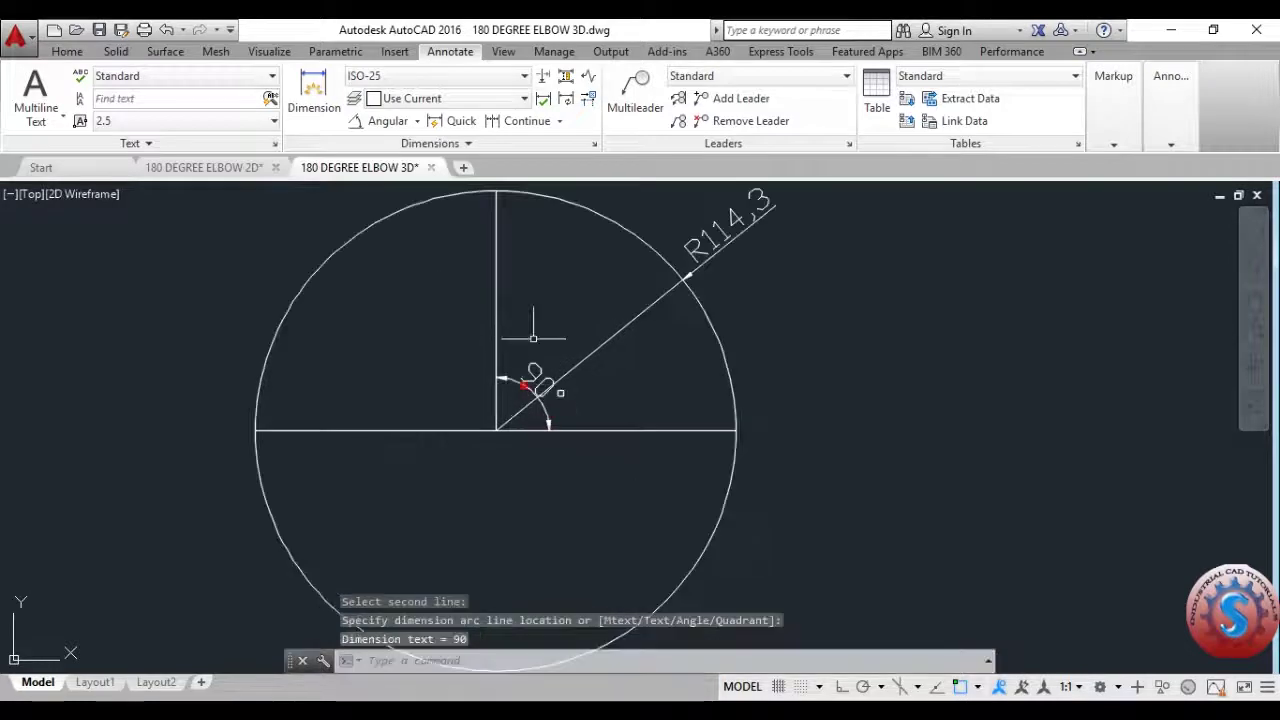
pyautogui.click(392, 121)
pyautogui.click(497, 348)
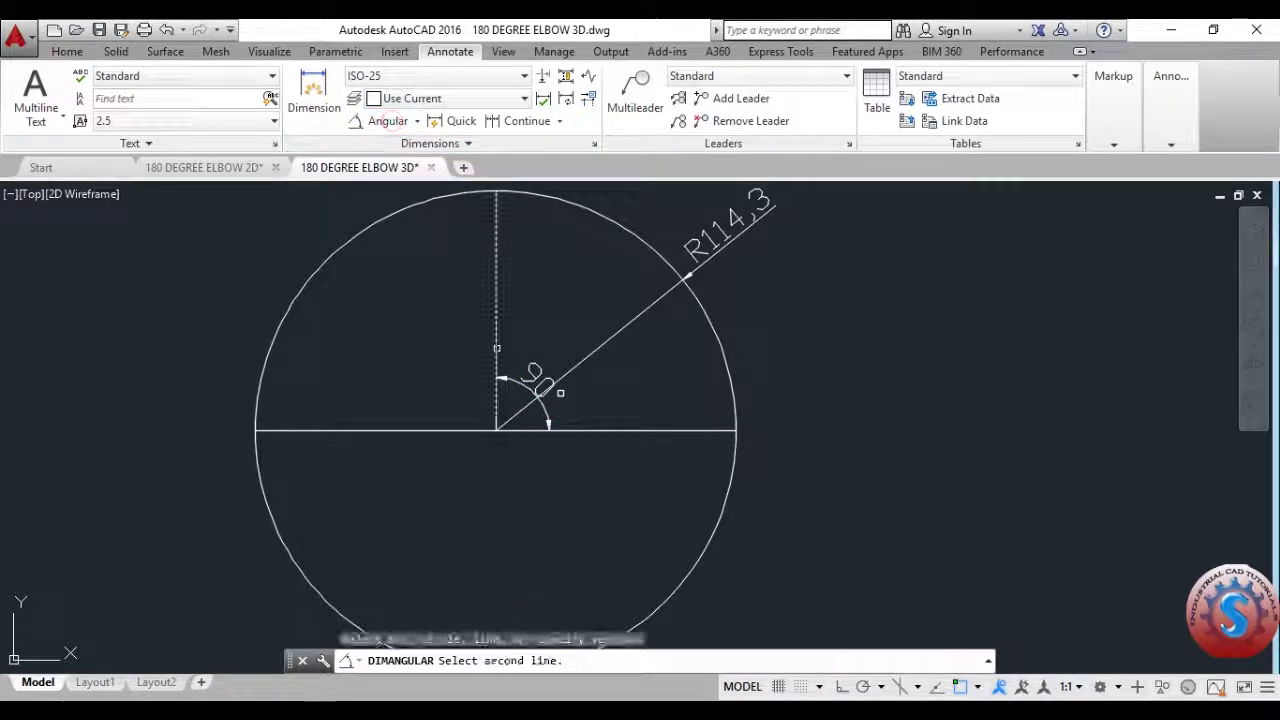
pyautogui.click(435, 430)
pyautogui.click(450, 390)
pyautogui.press('Escape')
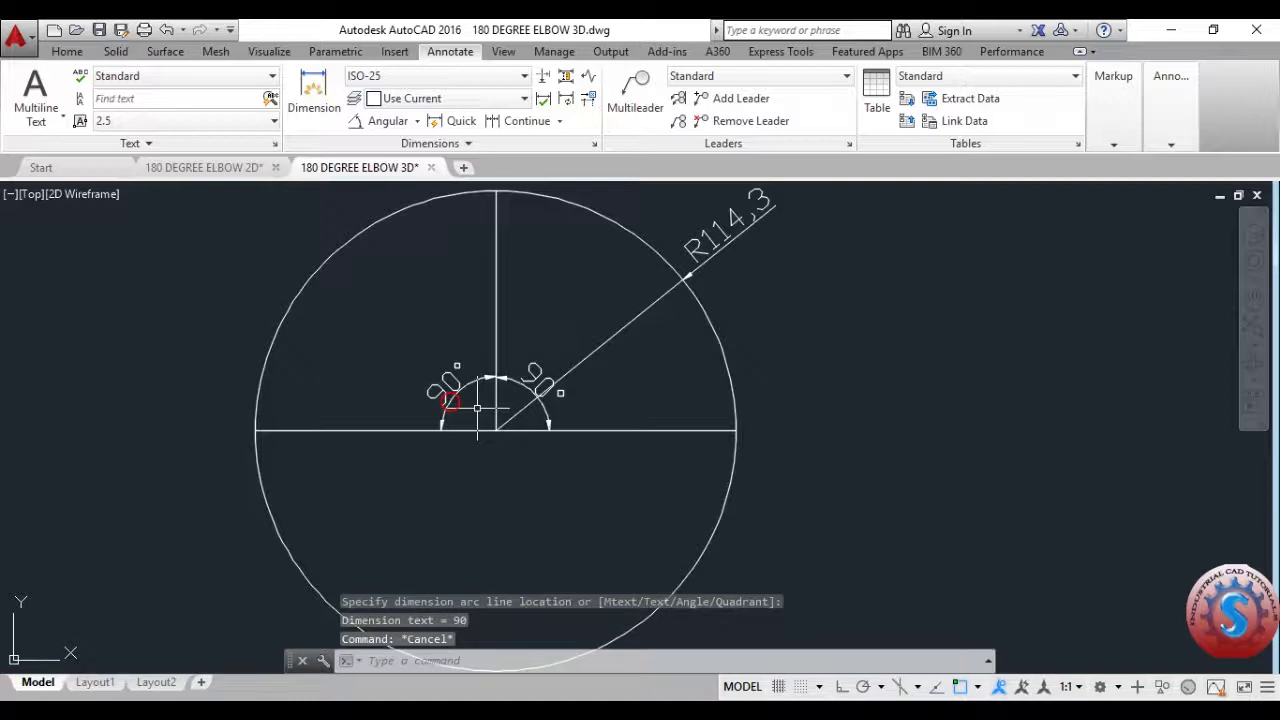
# Erase the 90-degree angle dimensions.
pyautogui.click(443, 377)
pyautogui.click(441, 365)
pyautogui.click(560, 400)
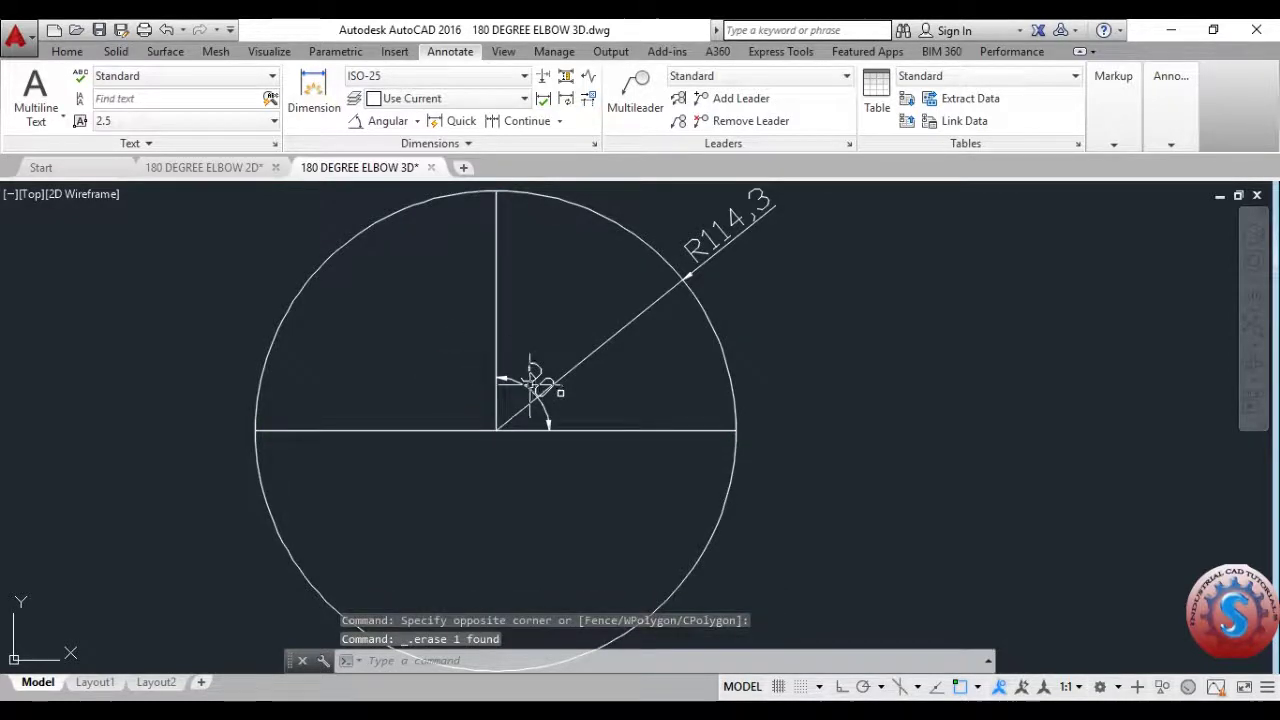
pyautogui.press('Delete')
pyautogui.click(600, 460)
pyautogui.press('Escape')
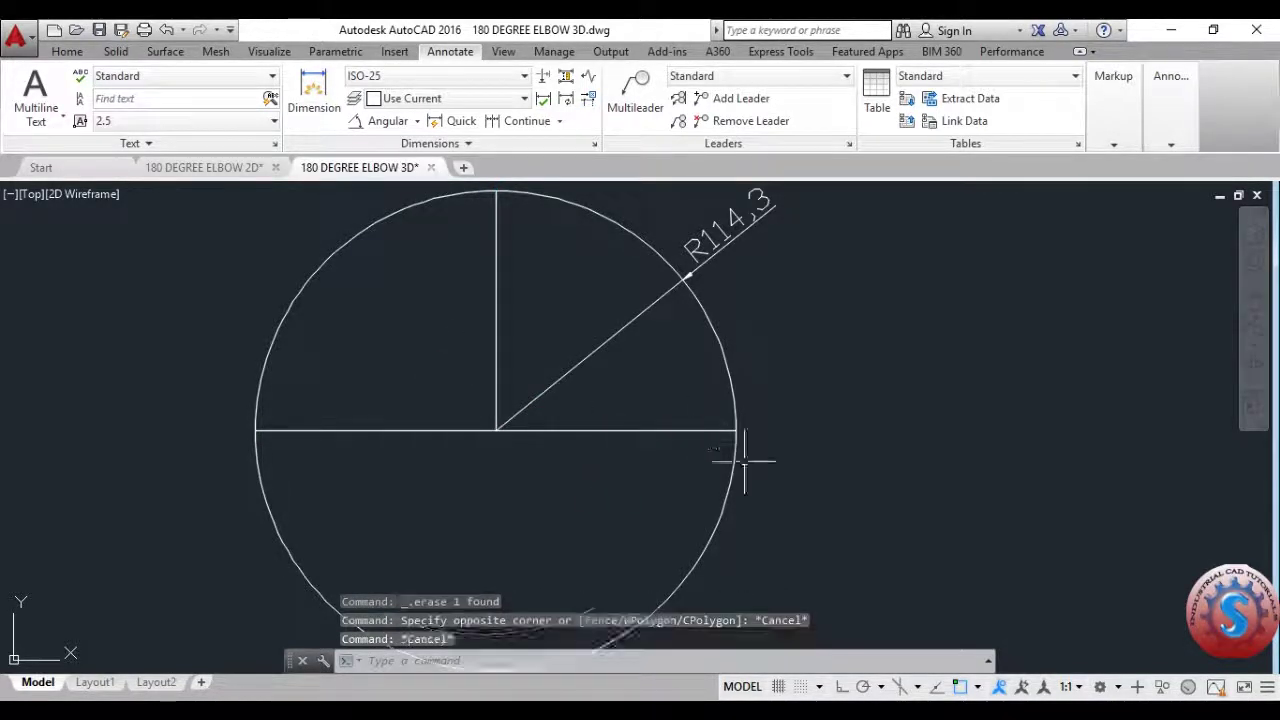
# Trim away the circle's lower half, leaving the upper semicircle.
pyautogui.moveTo(749, 457); pyautogui.dragTo(729, 414, button='middle')
pyautogui.write('tr')
pyautogui.press('Return')
pyautogui.click(745, 555)
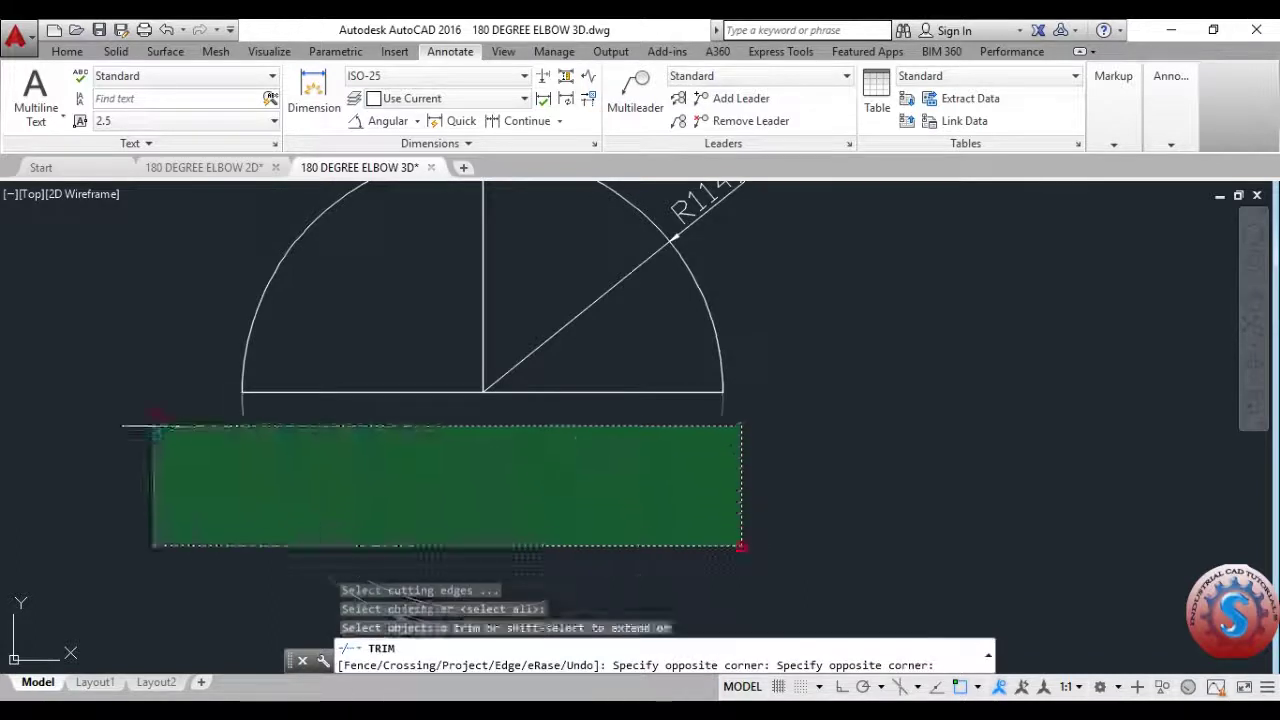
pyautogui.click(130, 423)
pyautogui.moveTo(585, 461); pyautogui.dragTo(669, 497, button='middle')
pyautogui.press('Escape')
# Erase the vertical line and switch to the 180 DEGREE ELBOW 2D drawing.
pyautogui.click(529, 357)
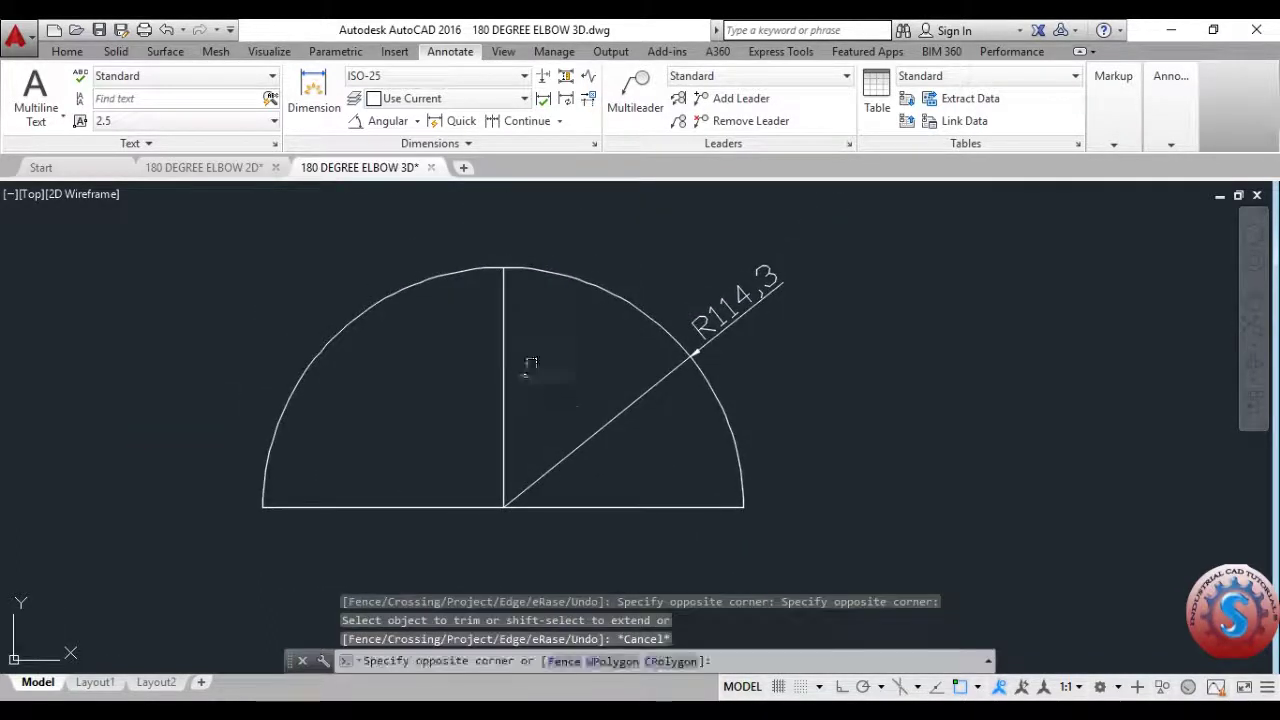
pyautogui.click(457, 349)
pyautogui.press('Delete')
pyautogui.scroll(-4, 568, 372)
pyautogui.scroll(2, 568, 375)
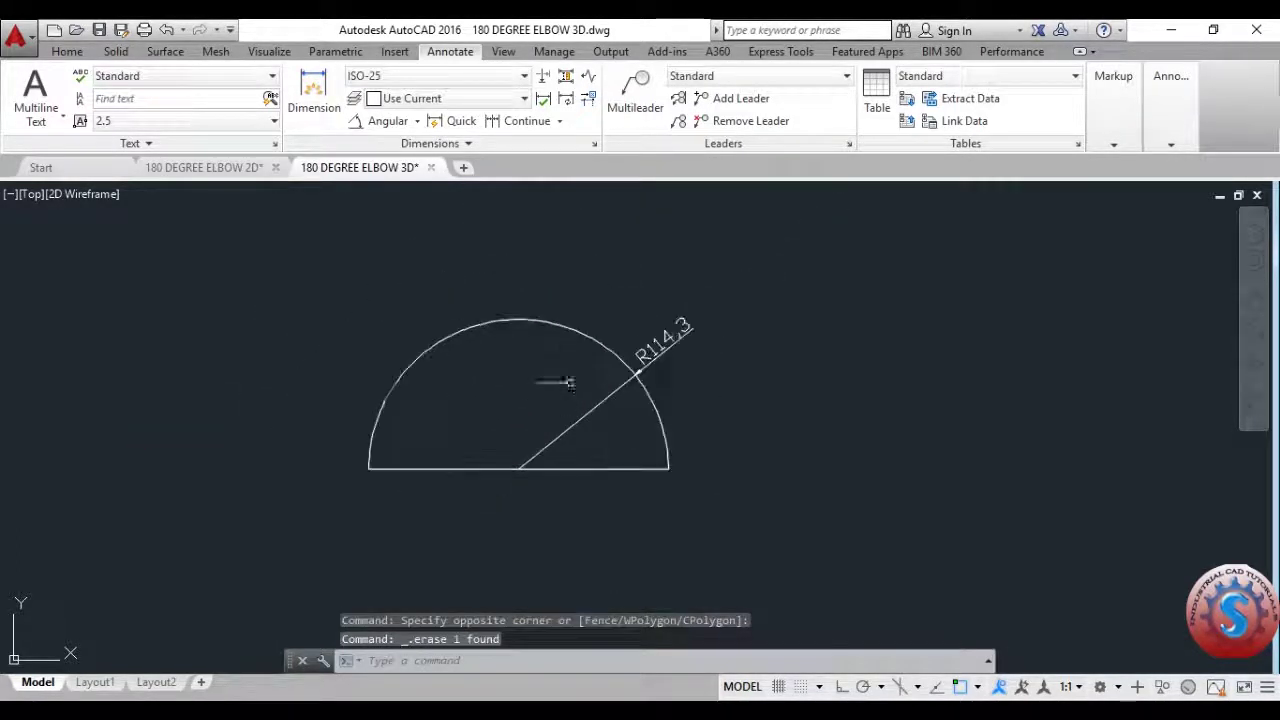
pyautogui.click(182, 167)
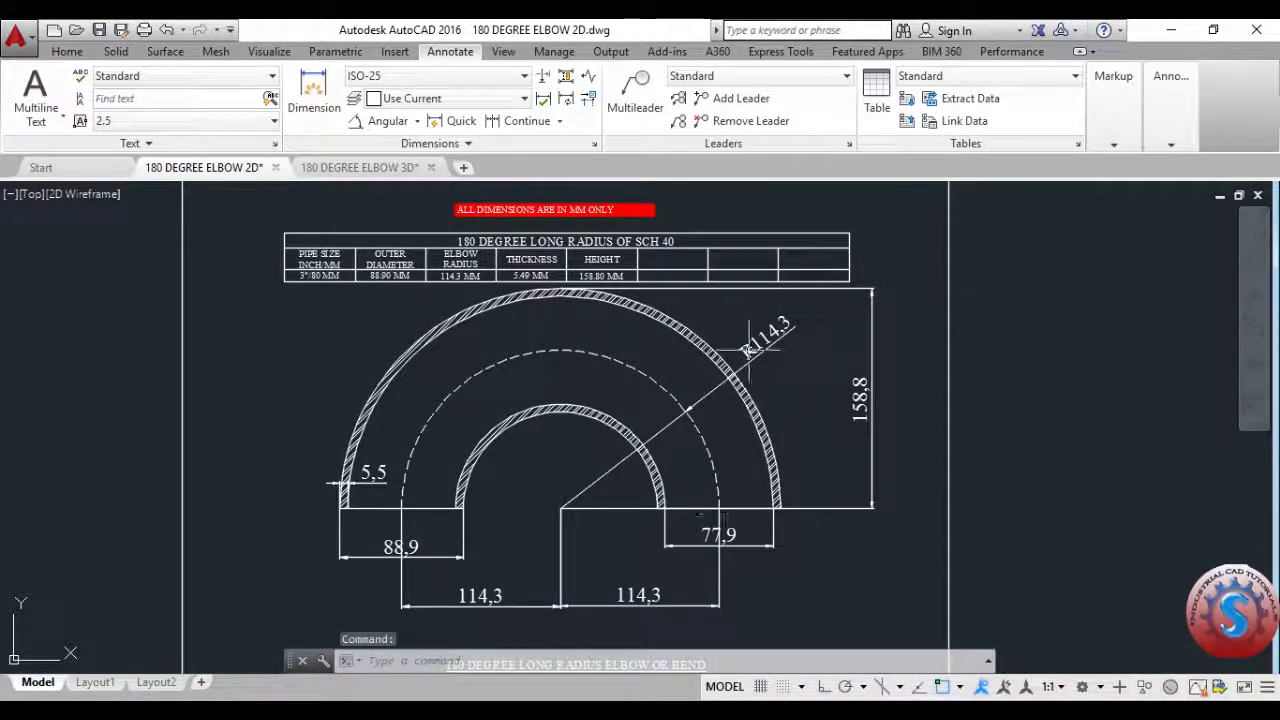
# Zoom around the 77,9, 88,9 and 5,5 dimensions, then return to the 180 DEGREE ELBOW 3D drawing.
pyautogui.scroll(-2, 703, 513)
pyautogui.scroll(5, 600, 425)
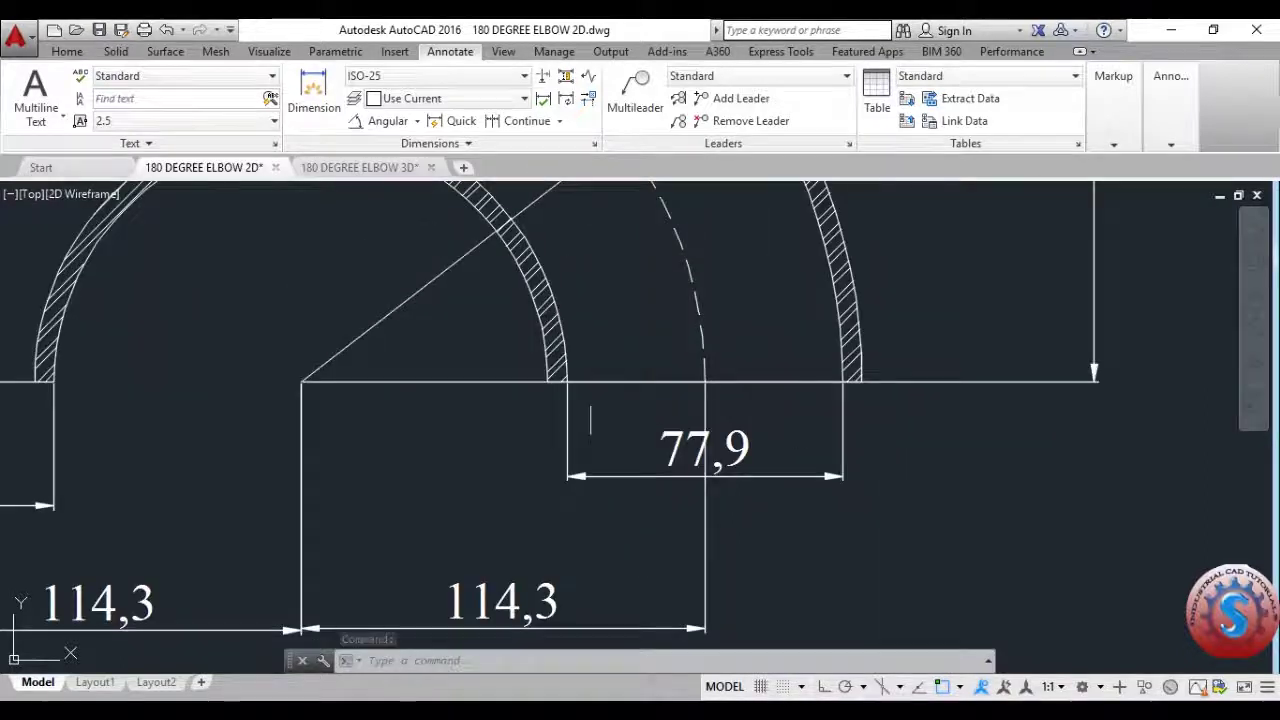
pyautogui.scroll(-3, 703, 462)
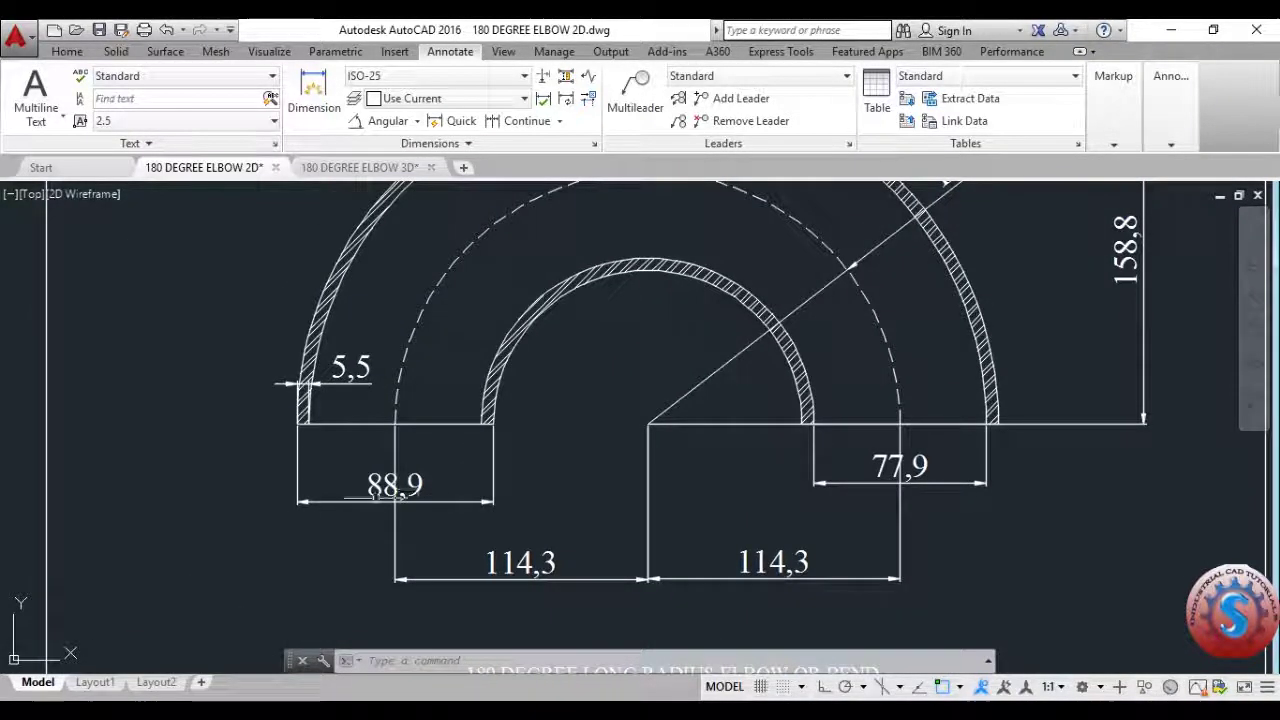
pyautogui.scroll(3, 375, 480)
pyautogui.scroll(-2, 381, 478)
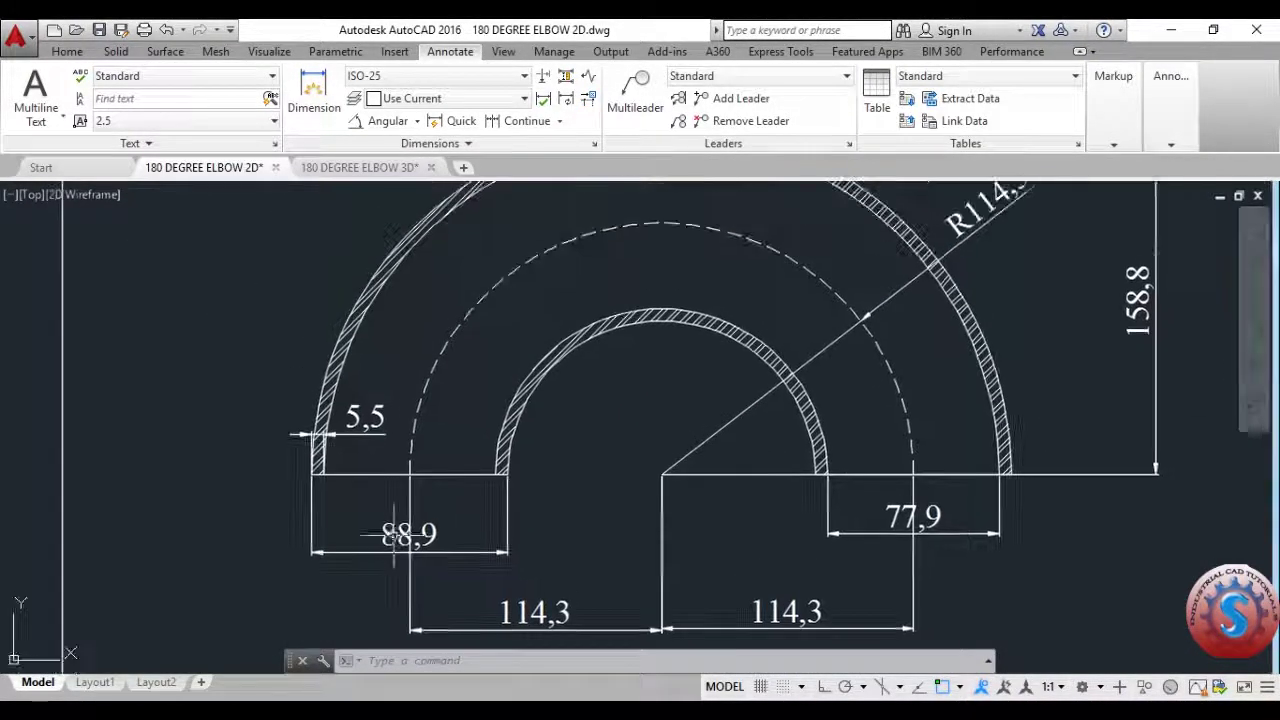
pyautogui.scroll(4, 357, 425)
pyautogui.scroll(-4, 392, 416)
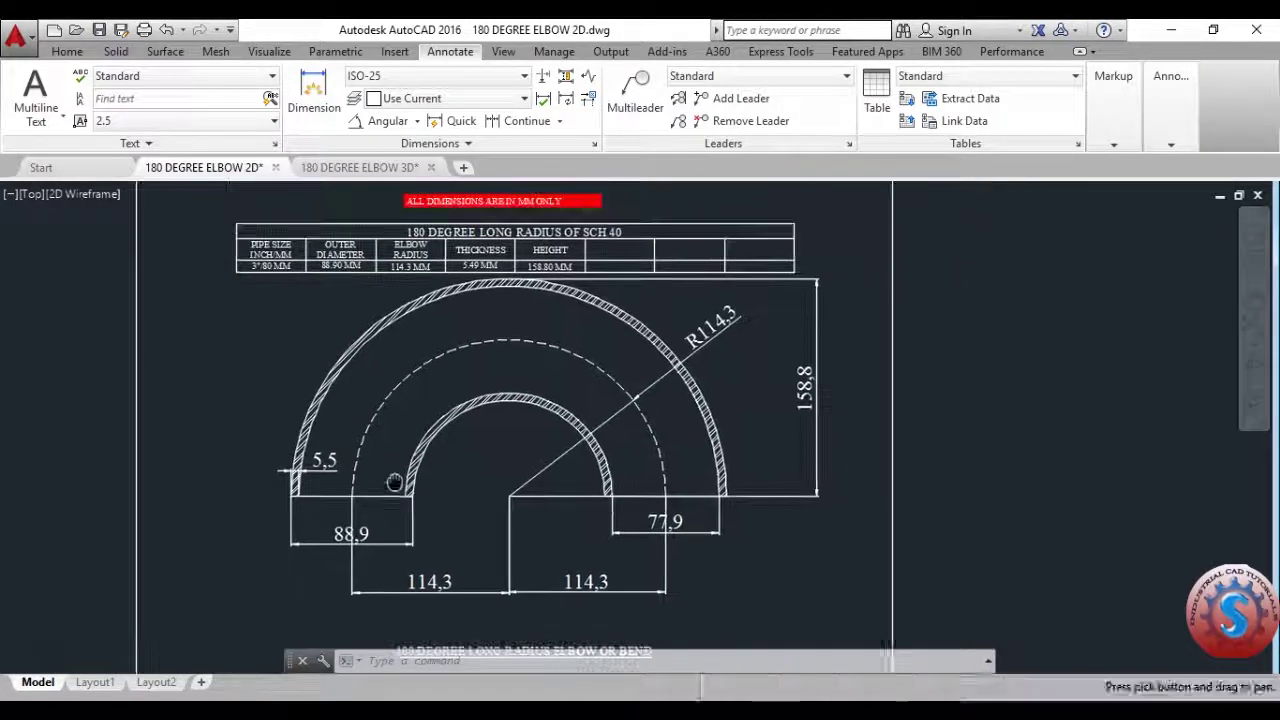
pyautogui.scroll(1, 400, 300)
pyautogui.click(333, 170)
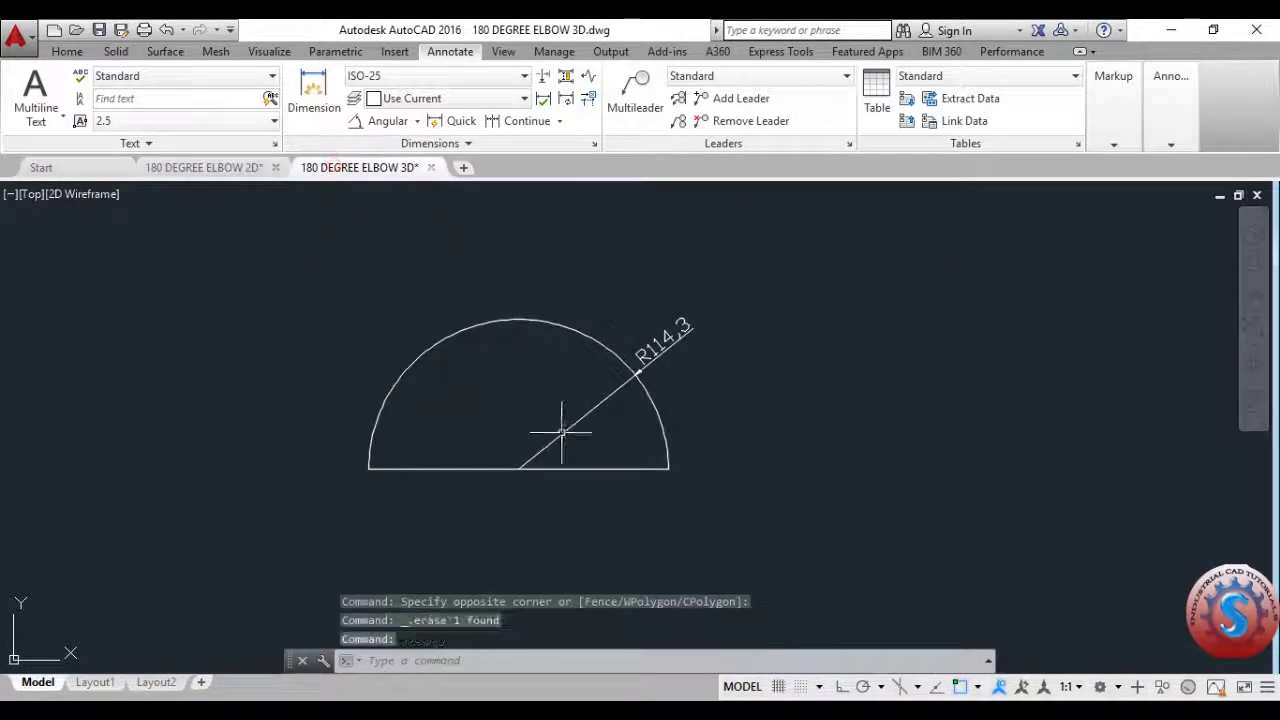
# Erase the radius line, the R114.3 dimension and the baseline, leaving only the arc.
pyautogui.moveTo(563, 434); pyautogui.dragTo(600, 423, button='middle')
pyautogui.click(758, 397)
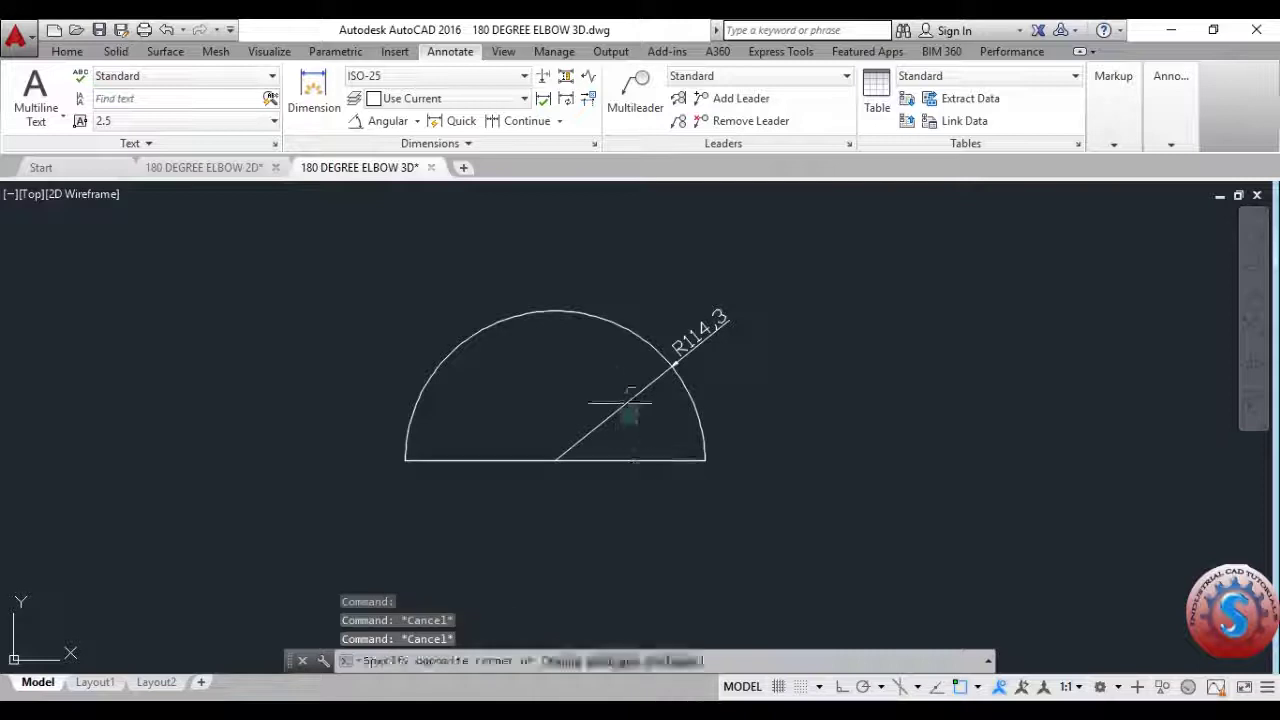
pyautogui.click(594, 371)
pyautogui.press('Delete')
pyautogui.click(624, 529)
pyautogui.click(568, 420)
pyautogui.press('Delete')
pyautogui.moveTo(655, 430); pyautogui.dragTo(675, 458, button='middle')
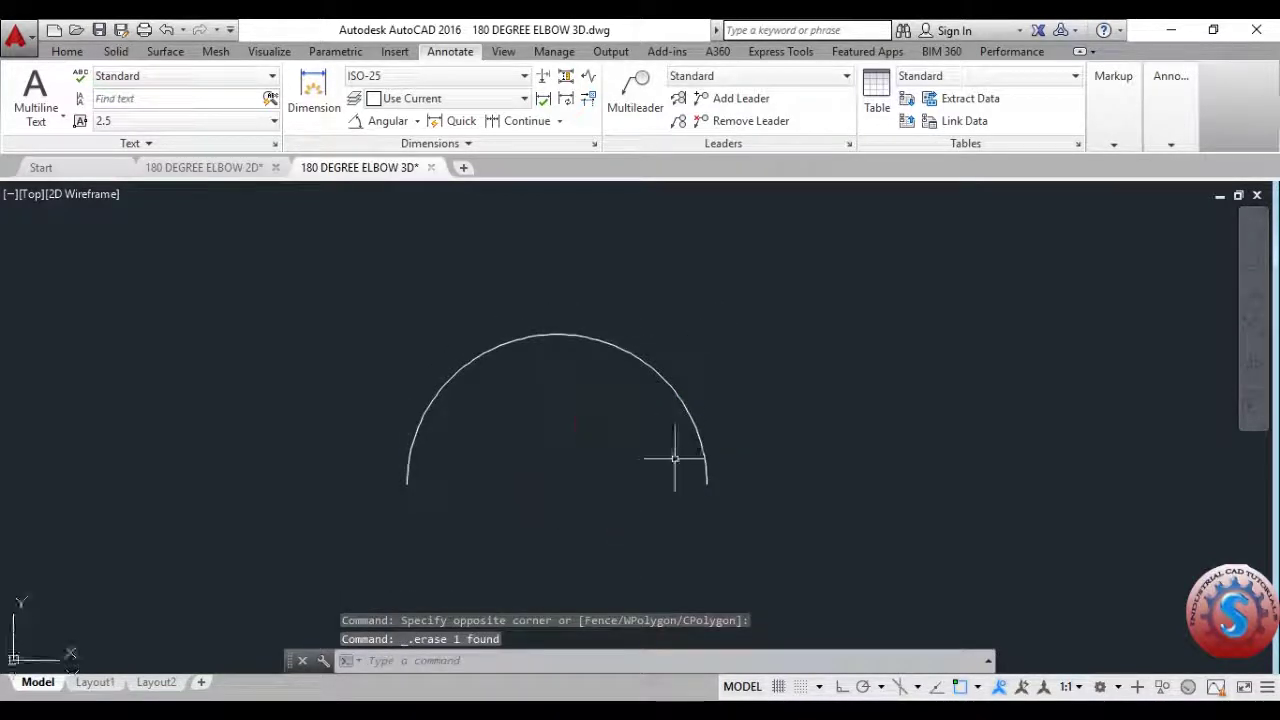
# Orbit the arc into an angled 3D view.
pyautogui.click(117, 51)
pyautogui.click(166, 52)
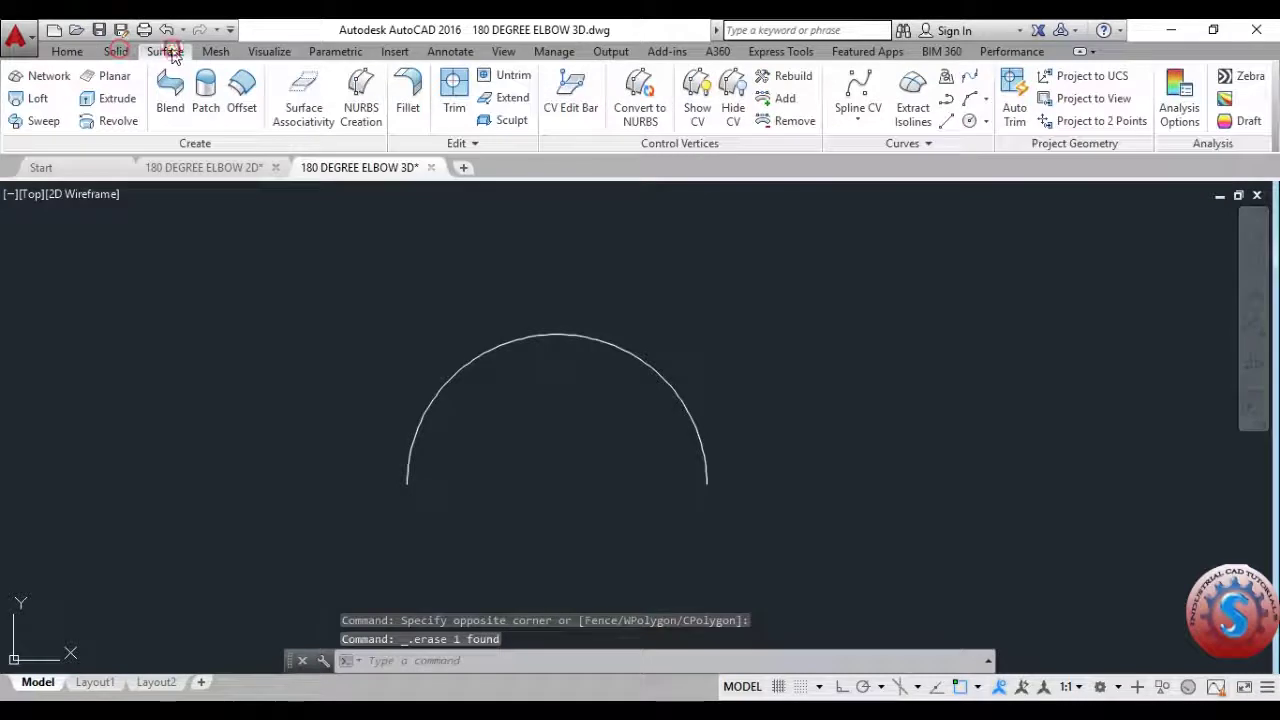
pyautogui.click(31, 194)
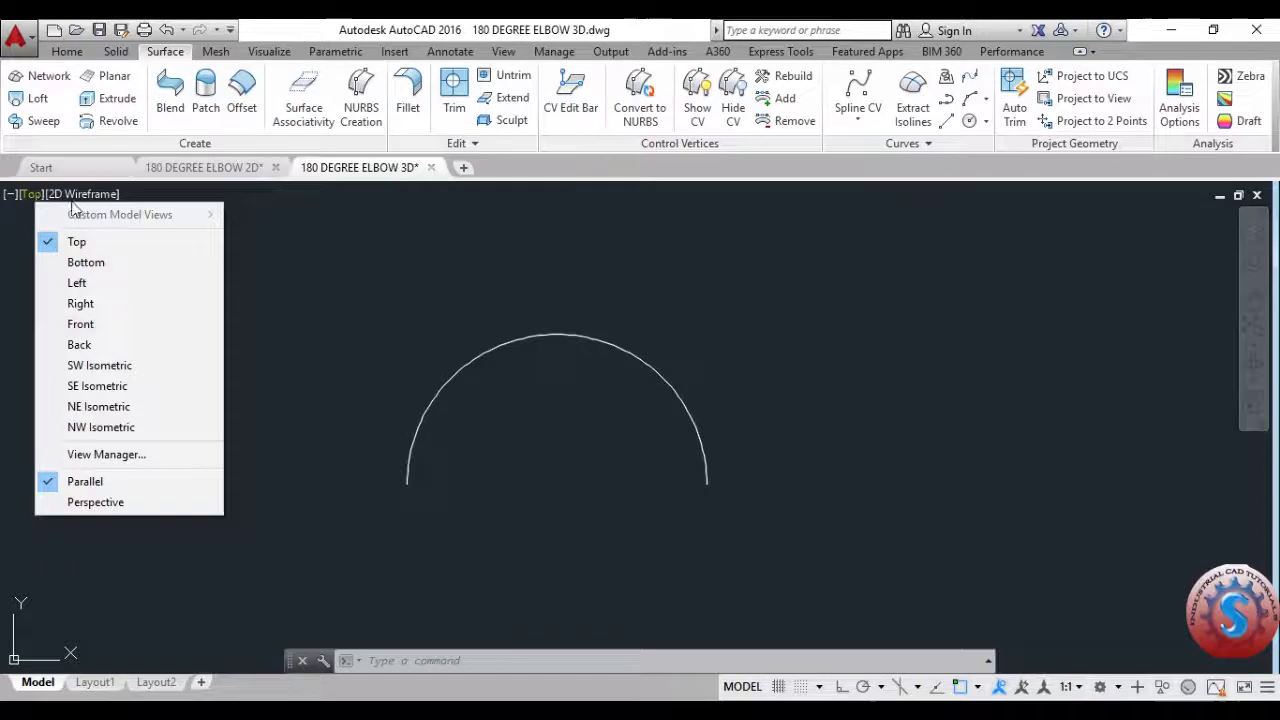
pyautogui.press('Escape')
pyautogui.keyDown('shift'); pyautogui.moveTo(857, 457); pyautogui.dragTo(746, 284, button='middle'); pyautogui.keyUp('shift')
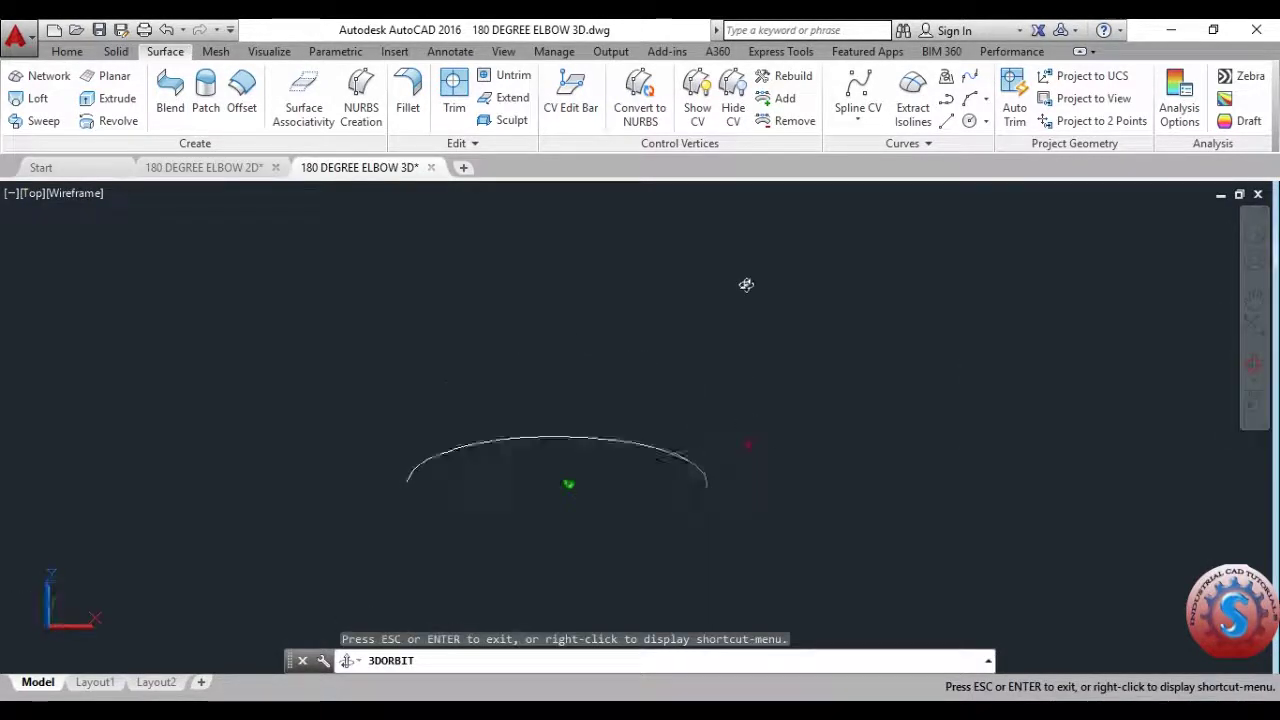
pyautogui.keyDown('shift'); pyautogui.moveTo(833, 407); pyautogui.dragTo(885, 351, button='middle'); pyautogui.keyUp('shift')
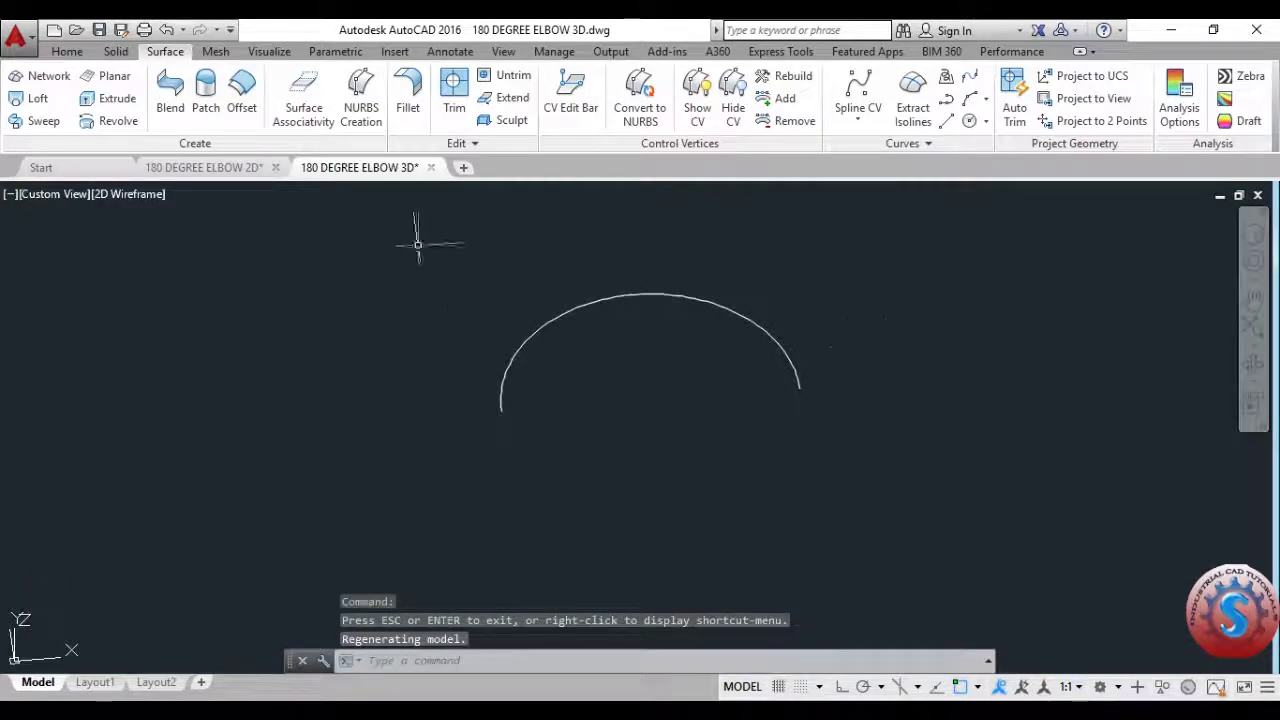
# Set the view to Bottom, then Left, where the arc appears edge-on.
pyautogui.click(57, 193)
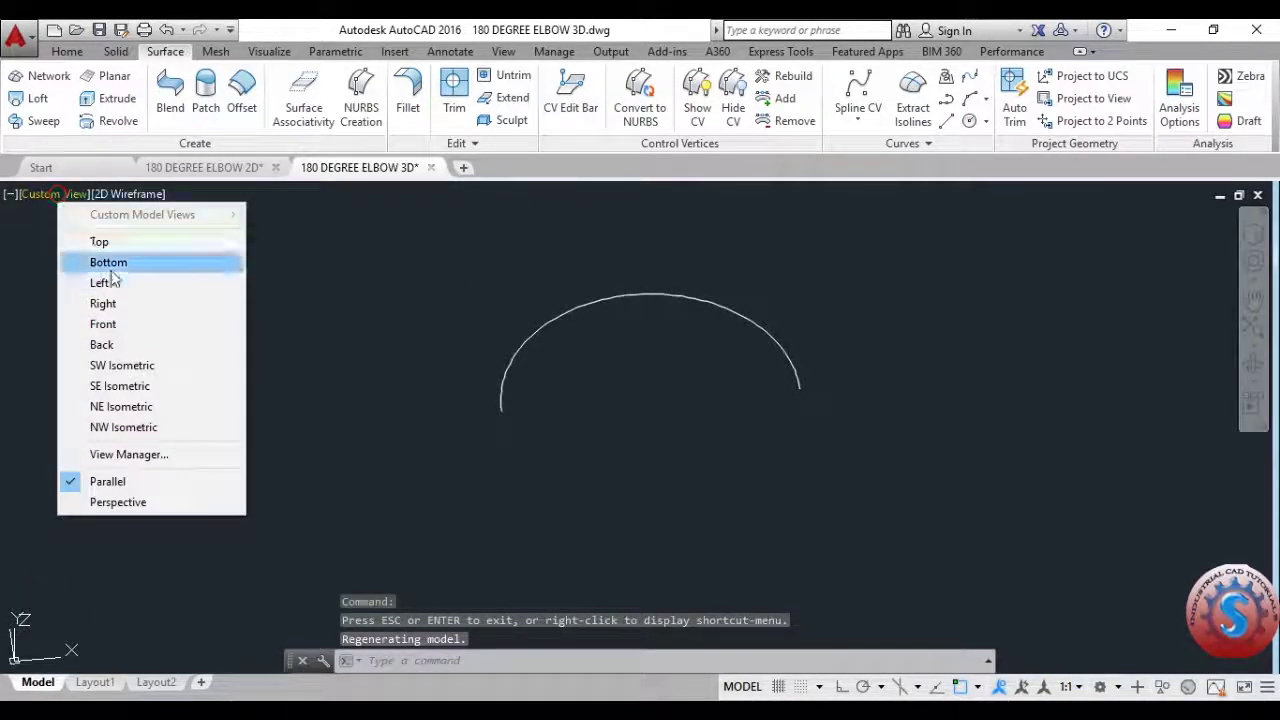
pyautogui.click(110, 265)
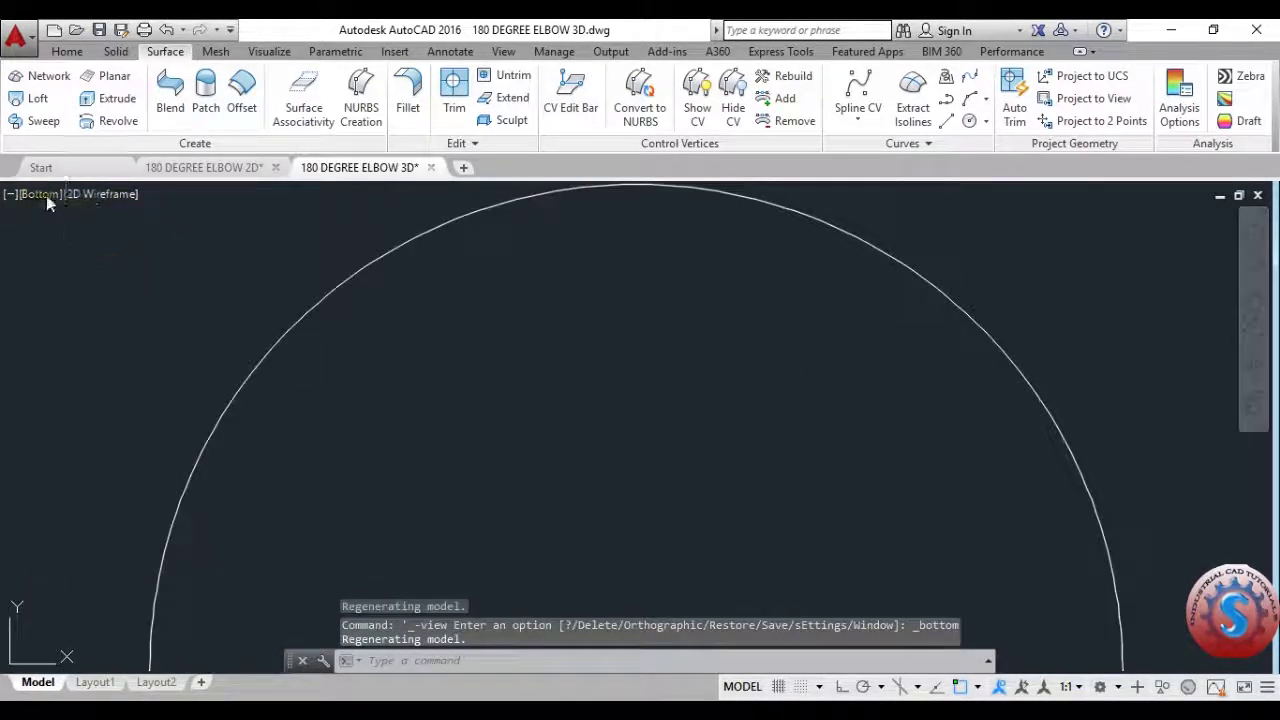
pyautogui.click(46, 197)
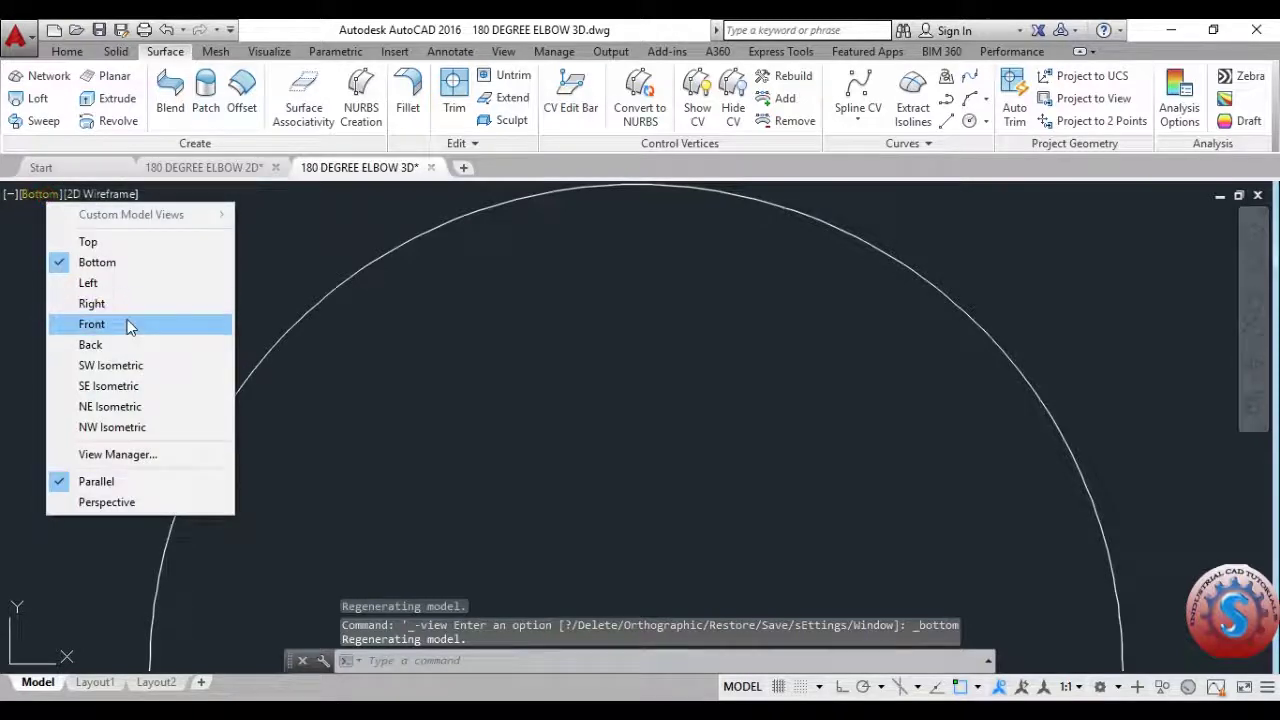
pyautogui.click(114, 284)
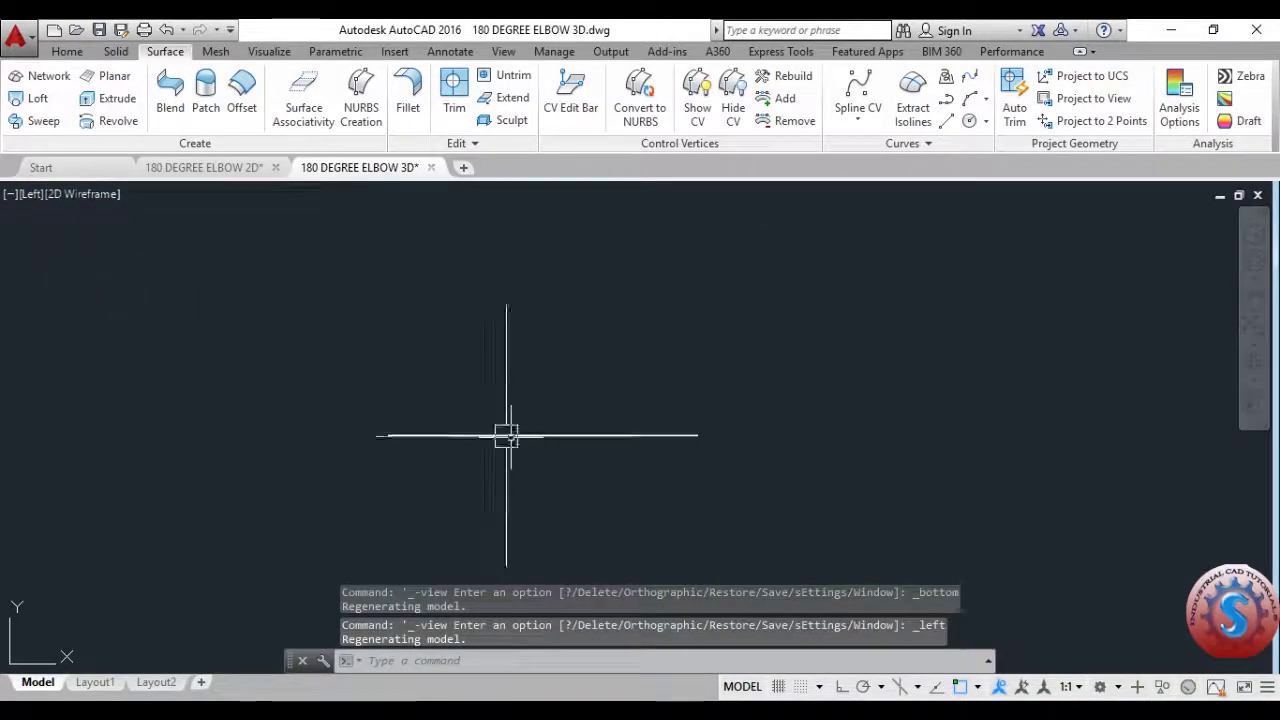
pyautogui.scroll(-2, 507, 435)
pyautogui.scroll(2, 629, 449)
# Draw a 77.9-diameter circle to the left of the arc in the Left view.
pyautogui.write('c')
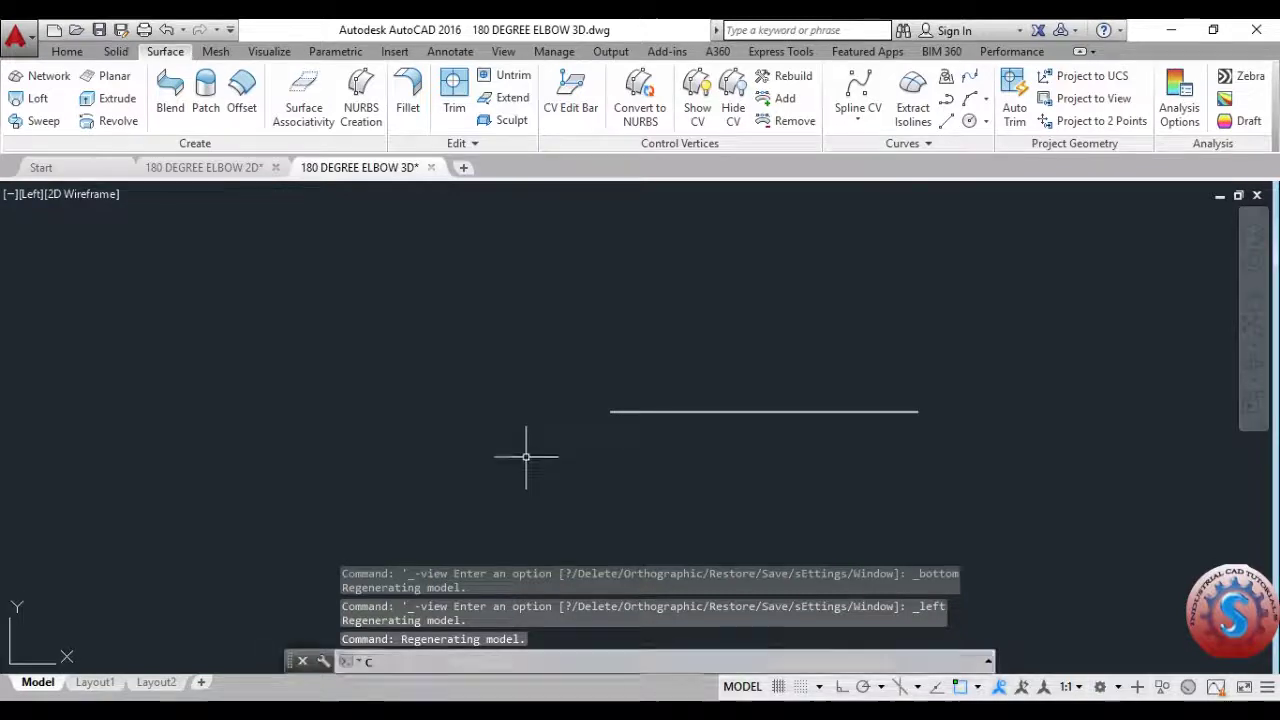
pyautogui.press('Return')
pyautogui.click(435, 440)
pyautogui.write('d')
pyautogui.press('Return')
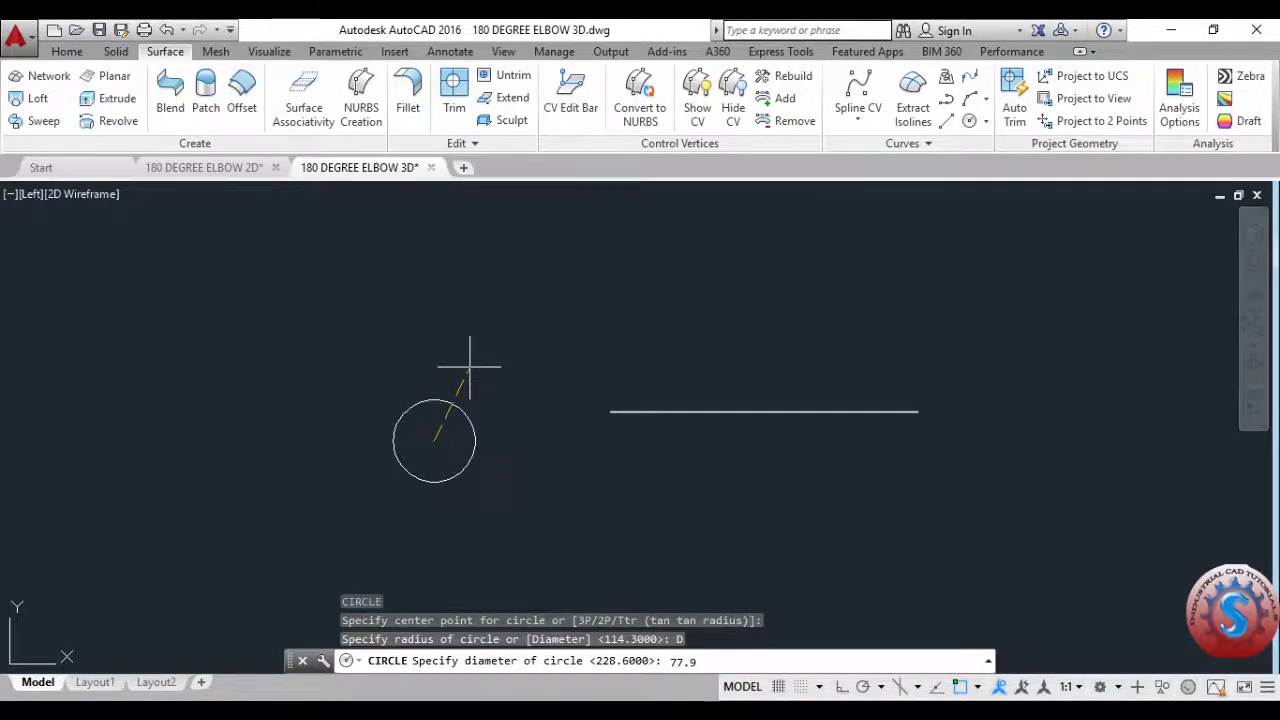
pyautogui.write('77.9')
pyautogui.press('Return')
pyautogui.moveTo(531, 363); pyautogui.dragTo(508, 334, button='middle')
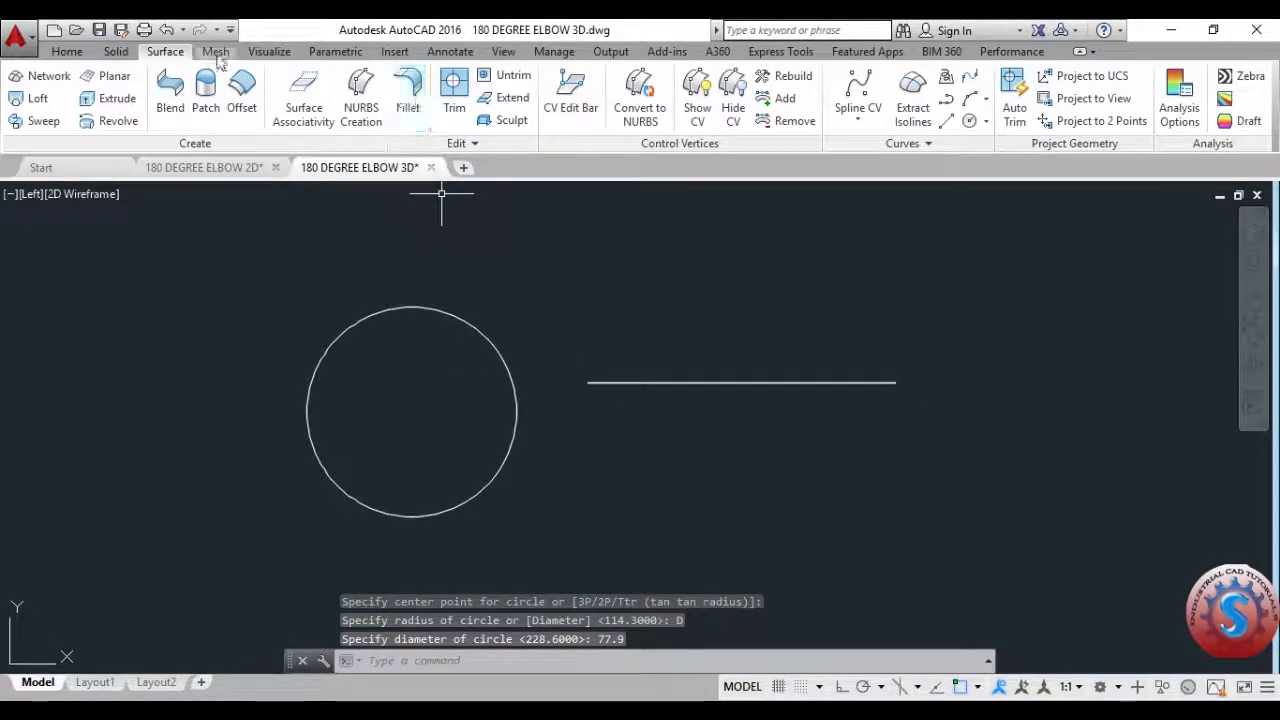
# Add a Ø77.9 diameter dimension to the circle, then delete it.
pyautogui.click(449, 51)
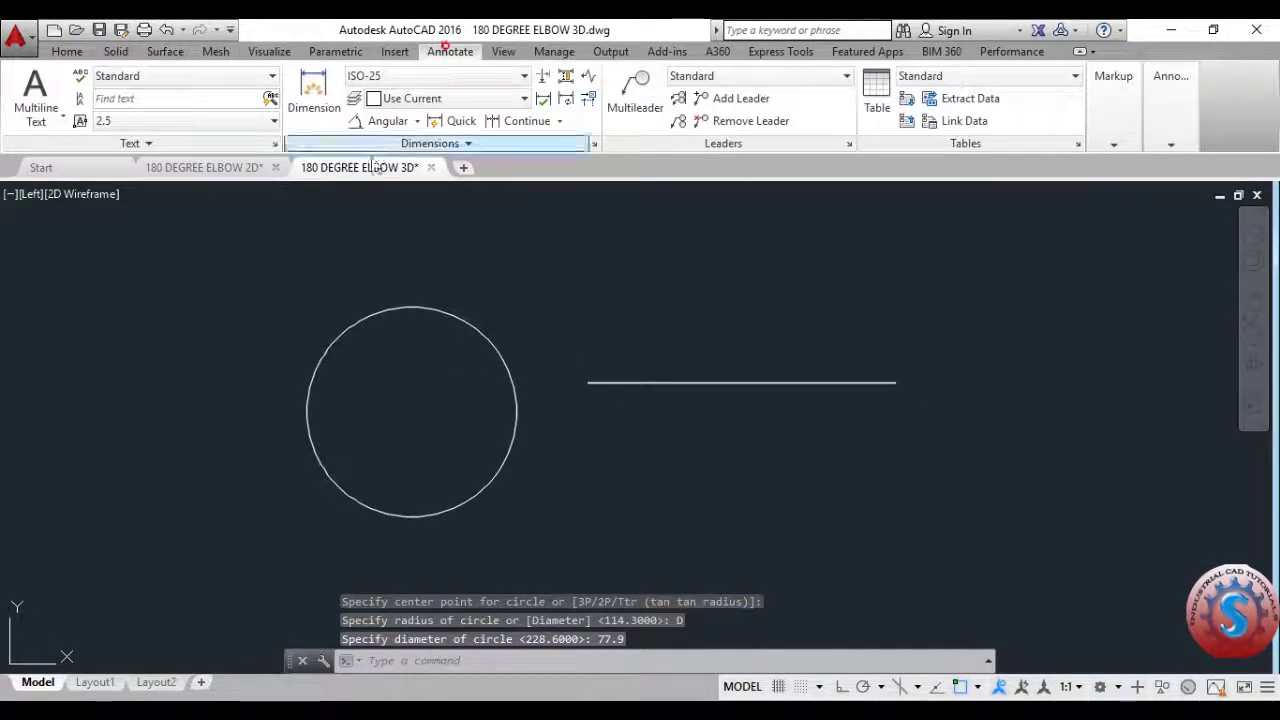
pyautogui.click(417, 121)
pyautogui.click(403, 340)
pyautogui.click(460, 320)
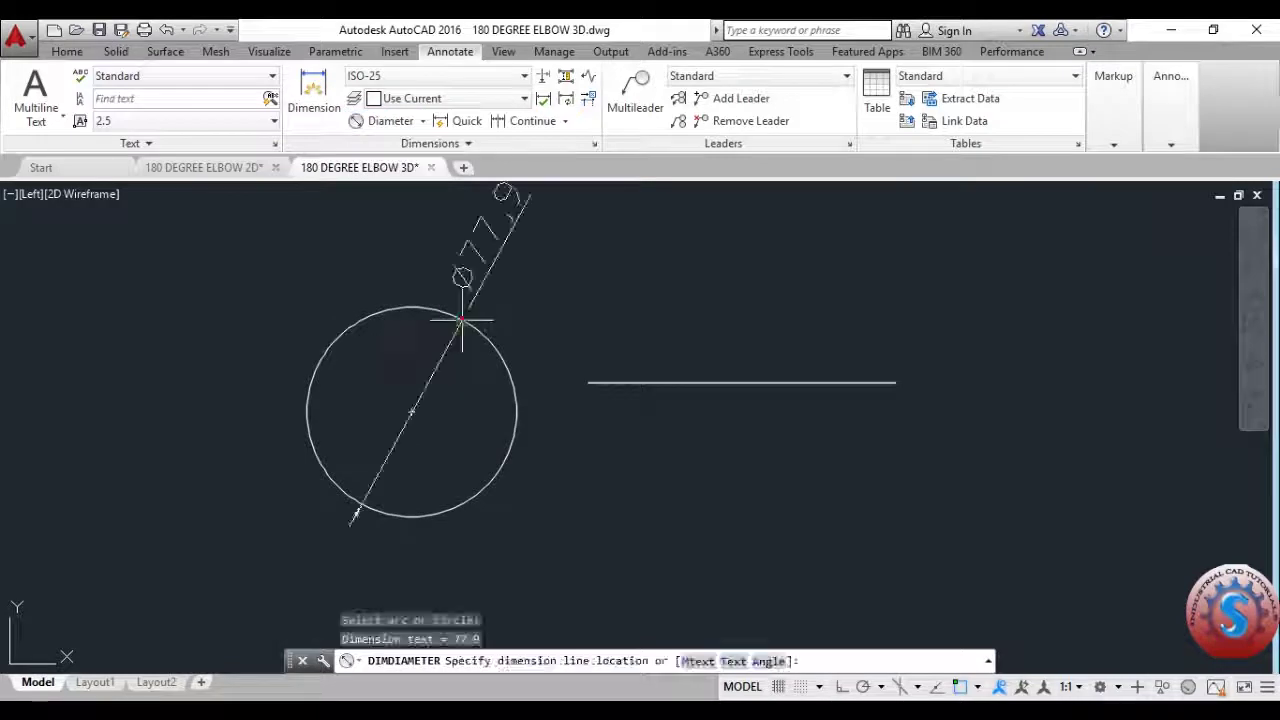
pyautogui.click(560, 250)
pyautogui.scroll(6, 500, 252)
pyautogui.click(573, 351)
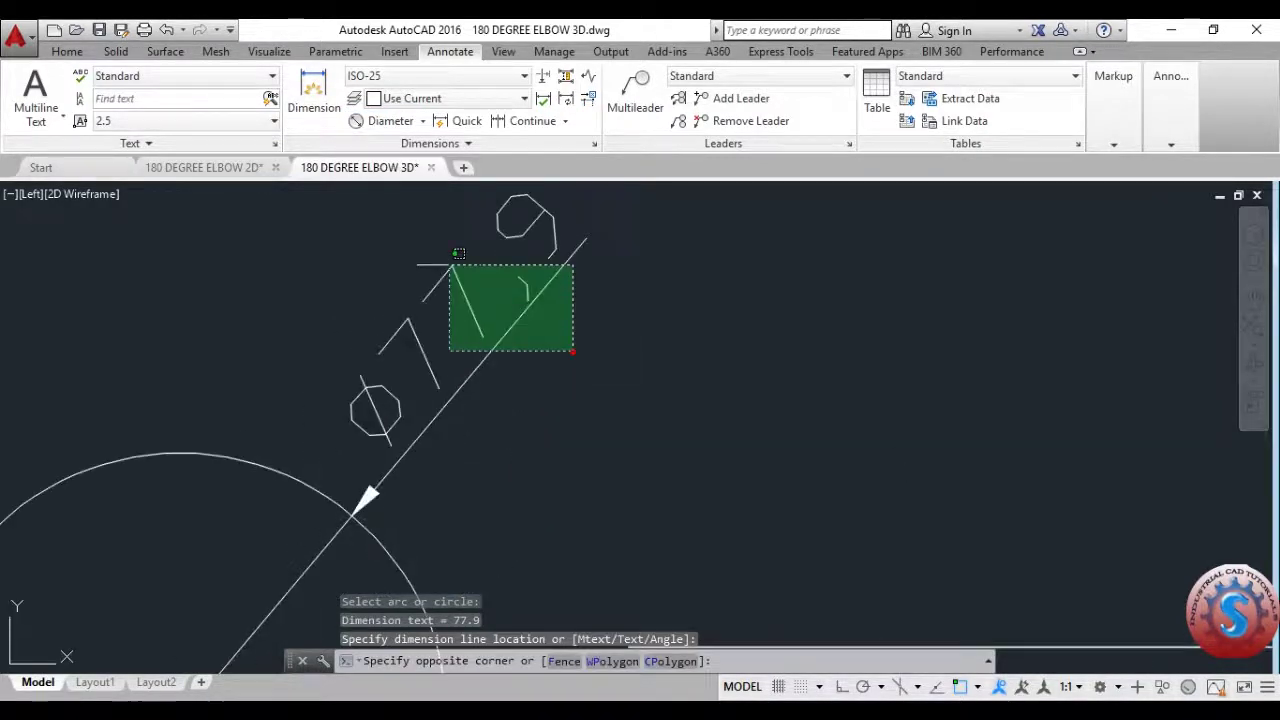
pyautogui.click(459, 253)
pyautogui.press('Delete')
pyautogui.scroll(-8, 569, 354)
pyautogui.scroll(3, 571, 343)
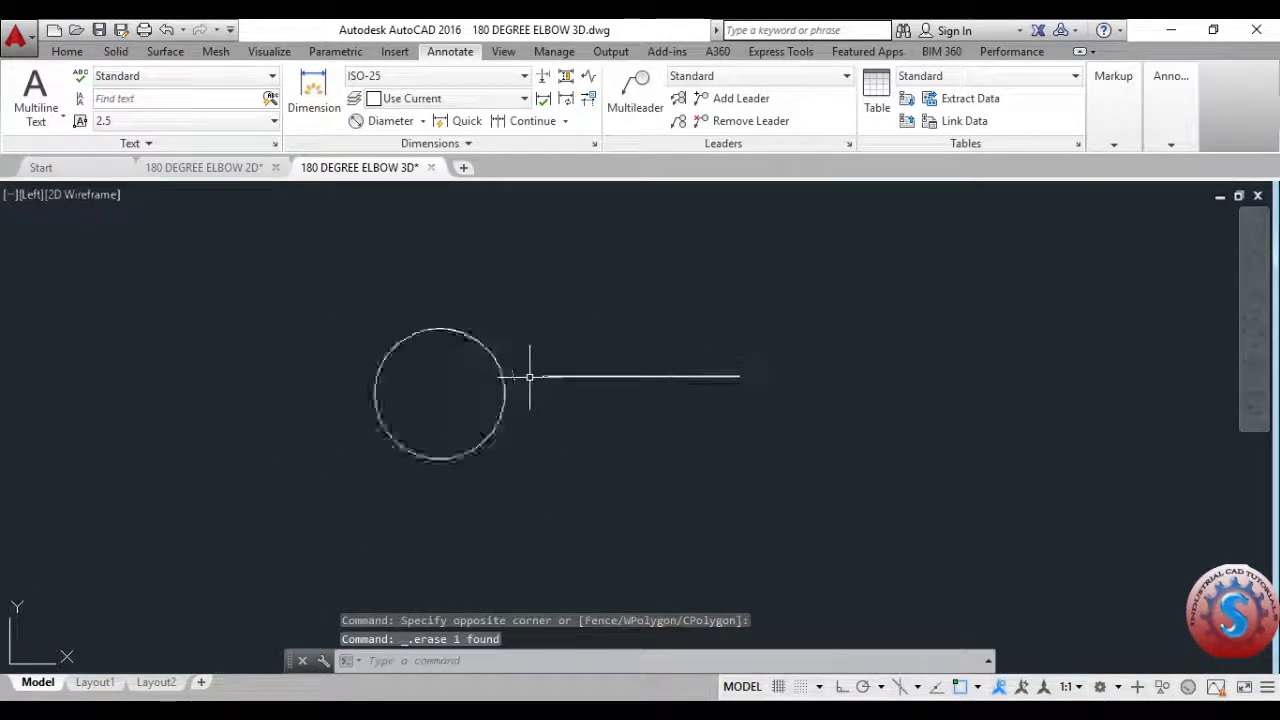
# Orbit to a tilted view and erase the trial circle.
pyautogui.click(1253, 362)
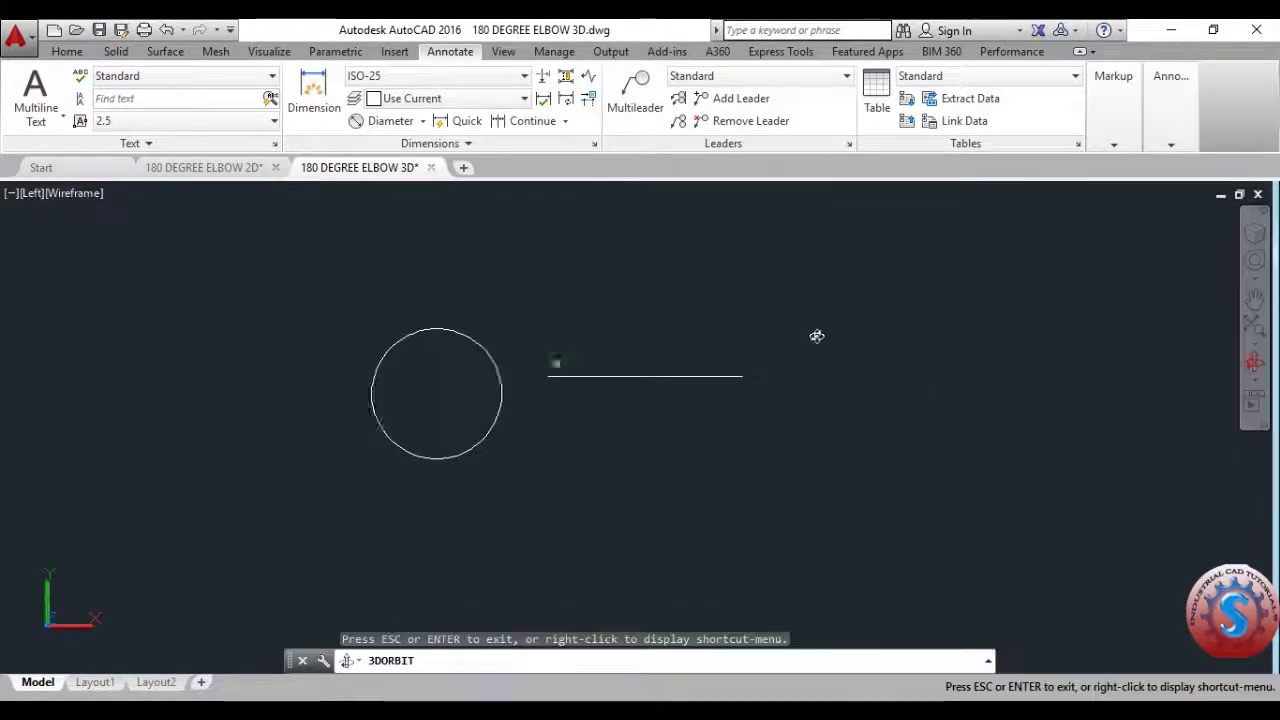
pyautogui.moveTo(814, 334); pyautogui.dragTo(873, 363)
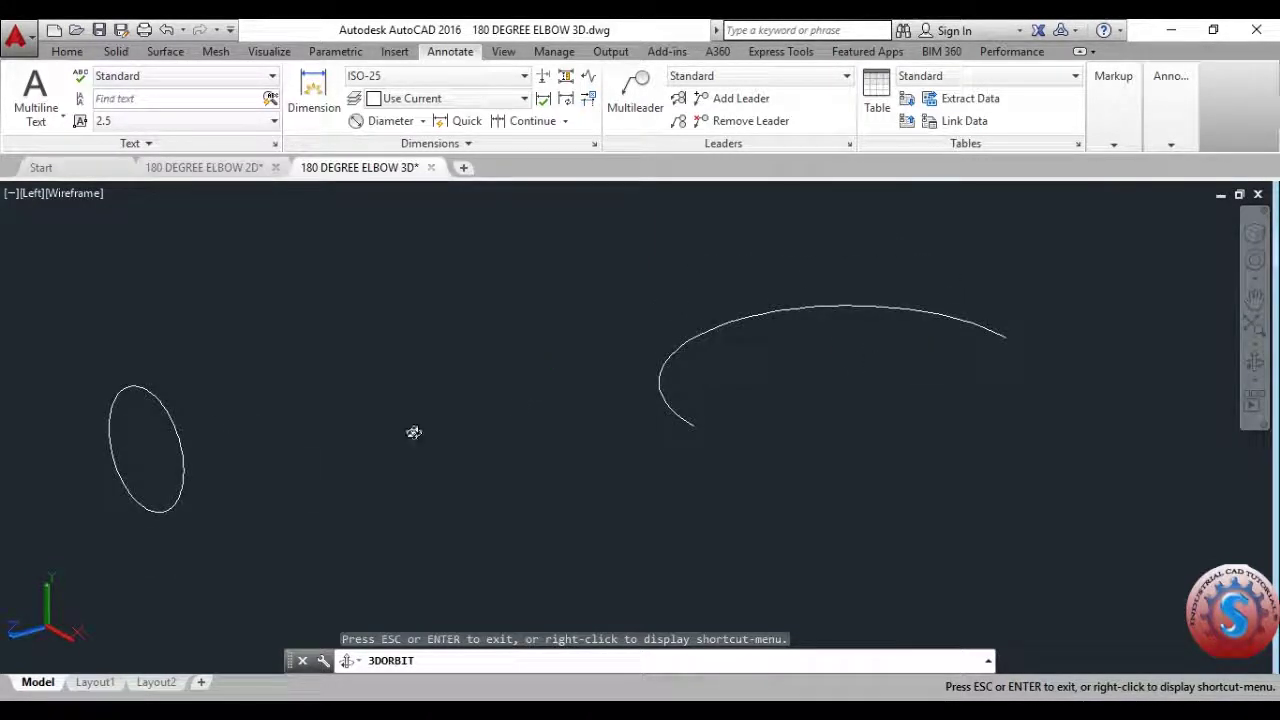
pyautogui.press('Escape')
pyautogui.click(240, 486)
pyautogui.click(170, 415)
pyautogui.press('Delete')
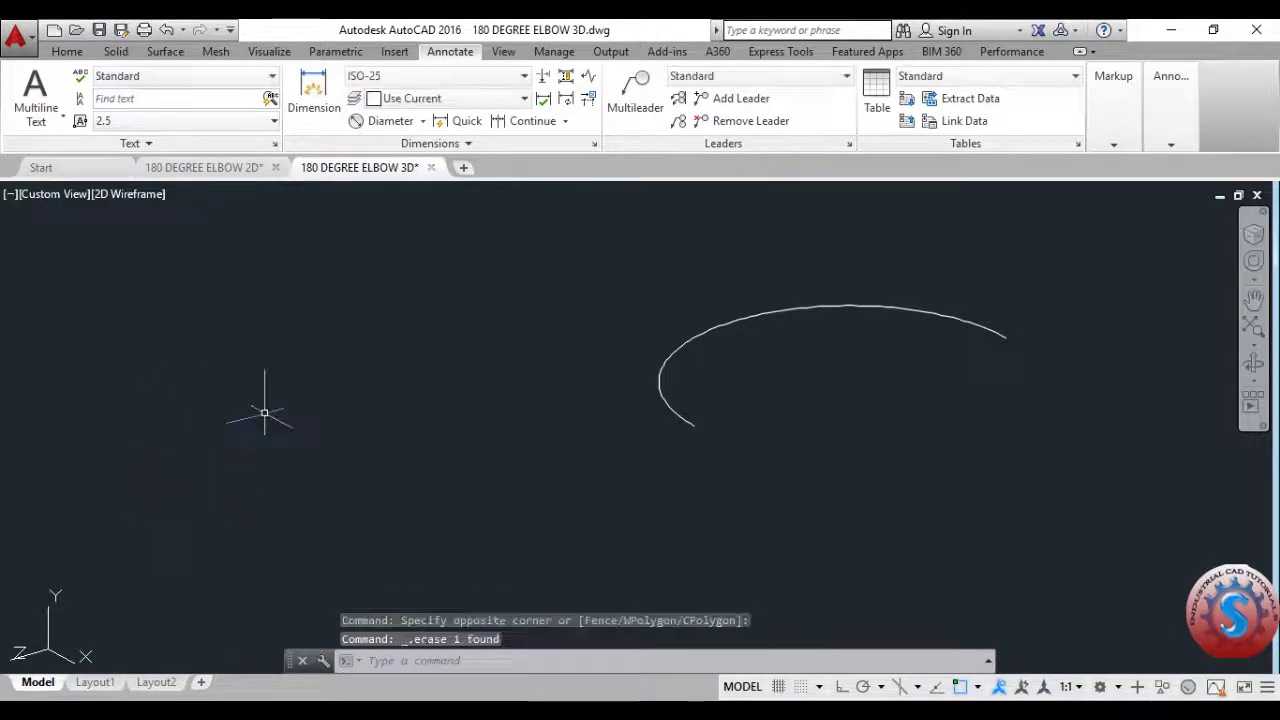
pyautogui.click(54, 194)
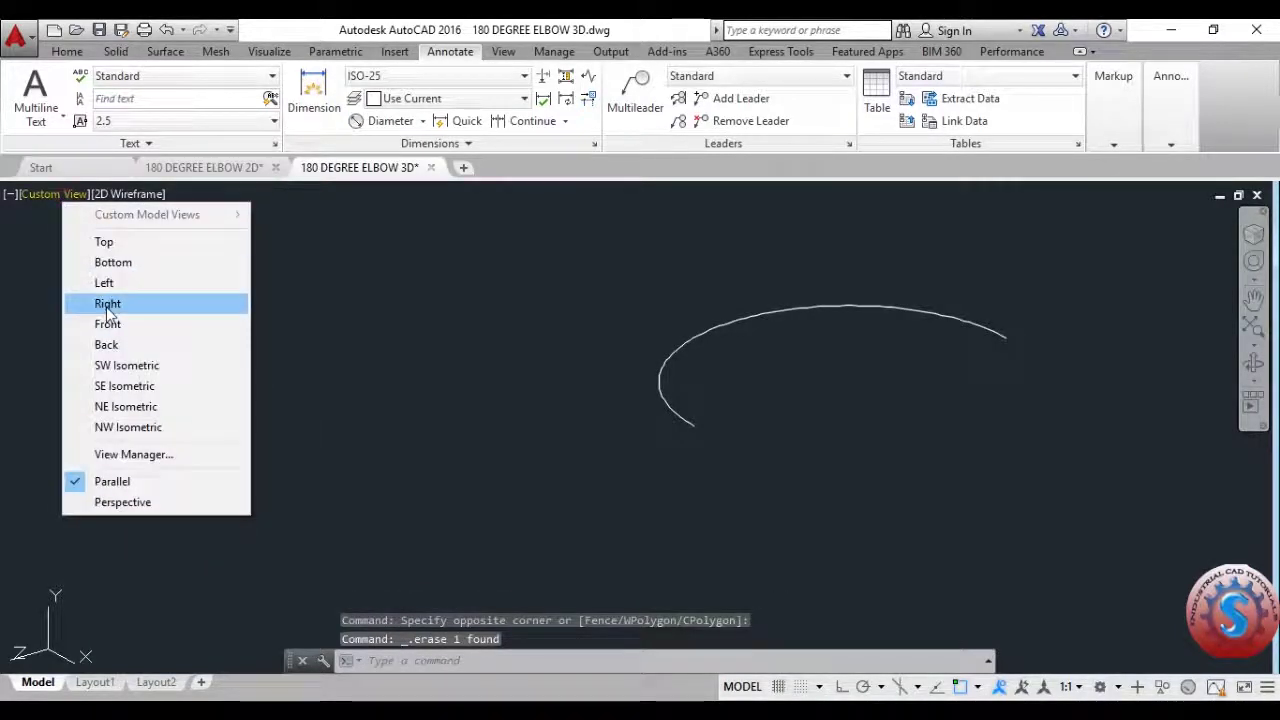
# In the Front view, draw a 77.9-diameter circle left of the arc.
pyautogui.click(107, 326)
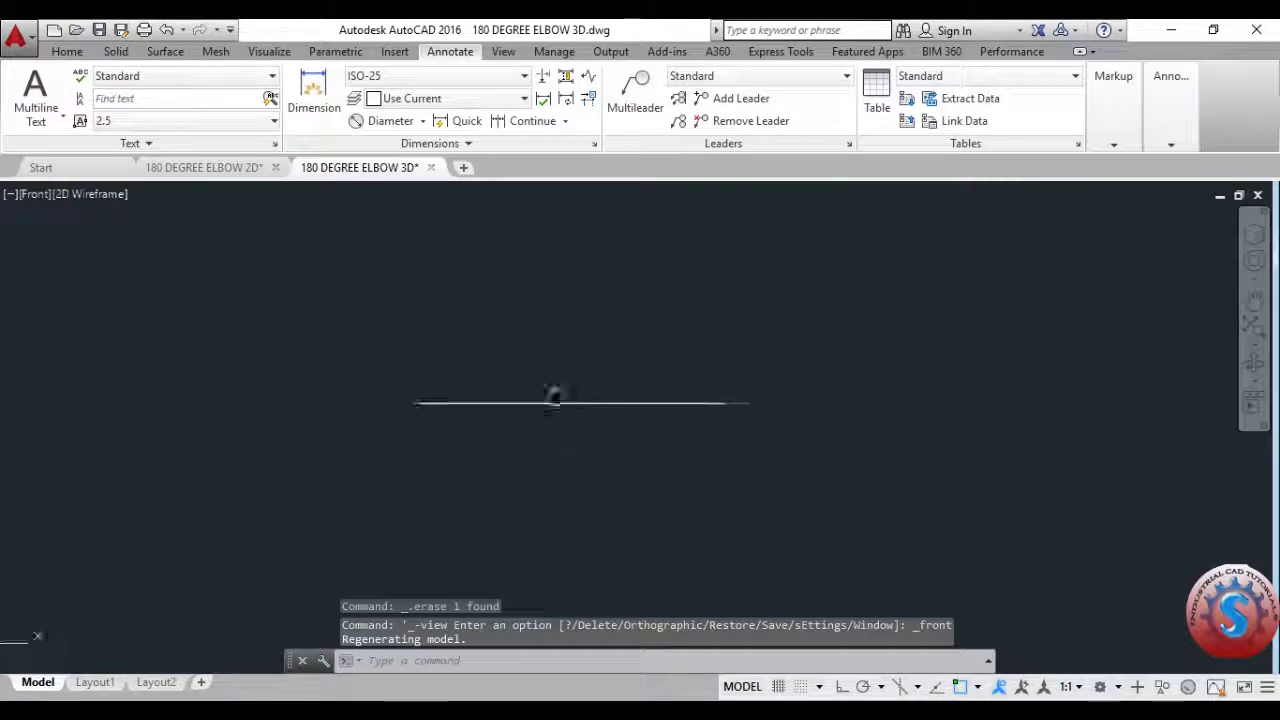
pyautogui.write('c')
pyautogui.press('Return')
pyautogui.click(236, 408)
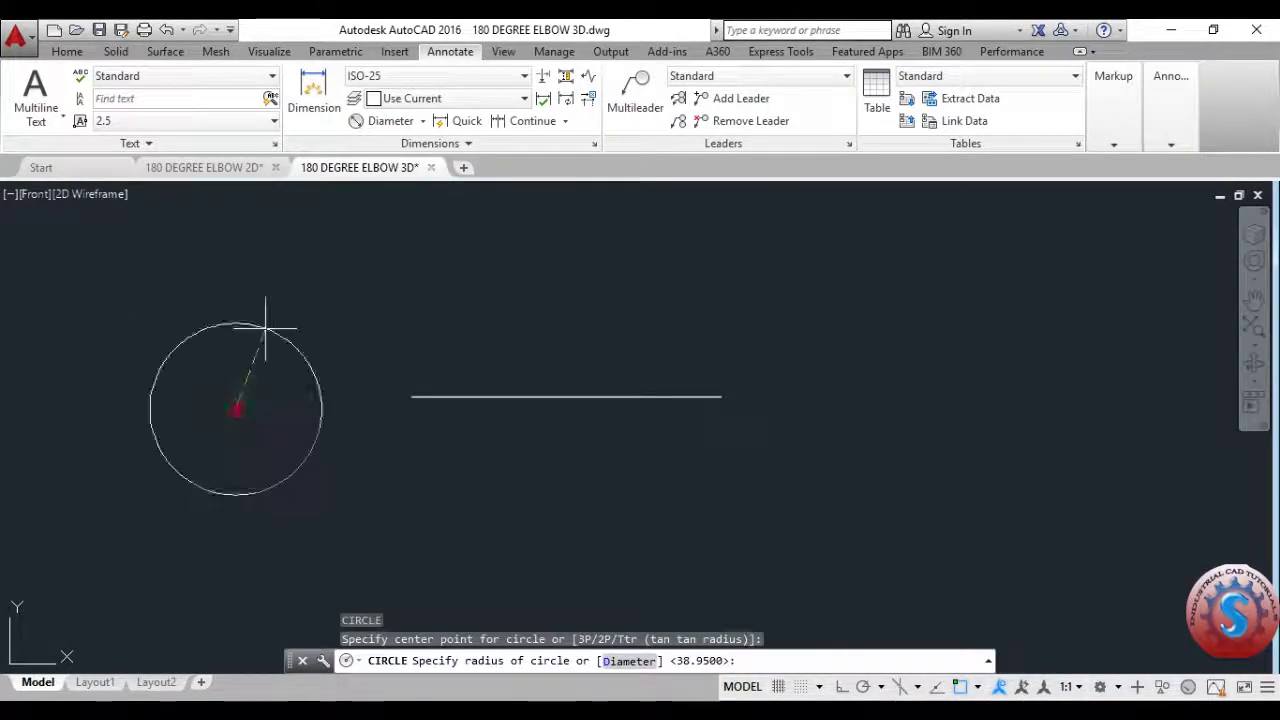
pyautogui.press('Return')
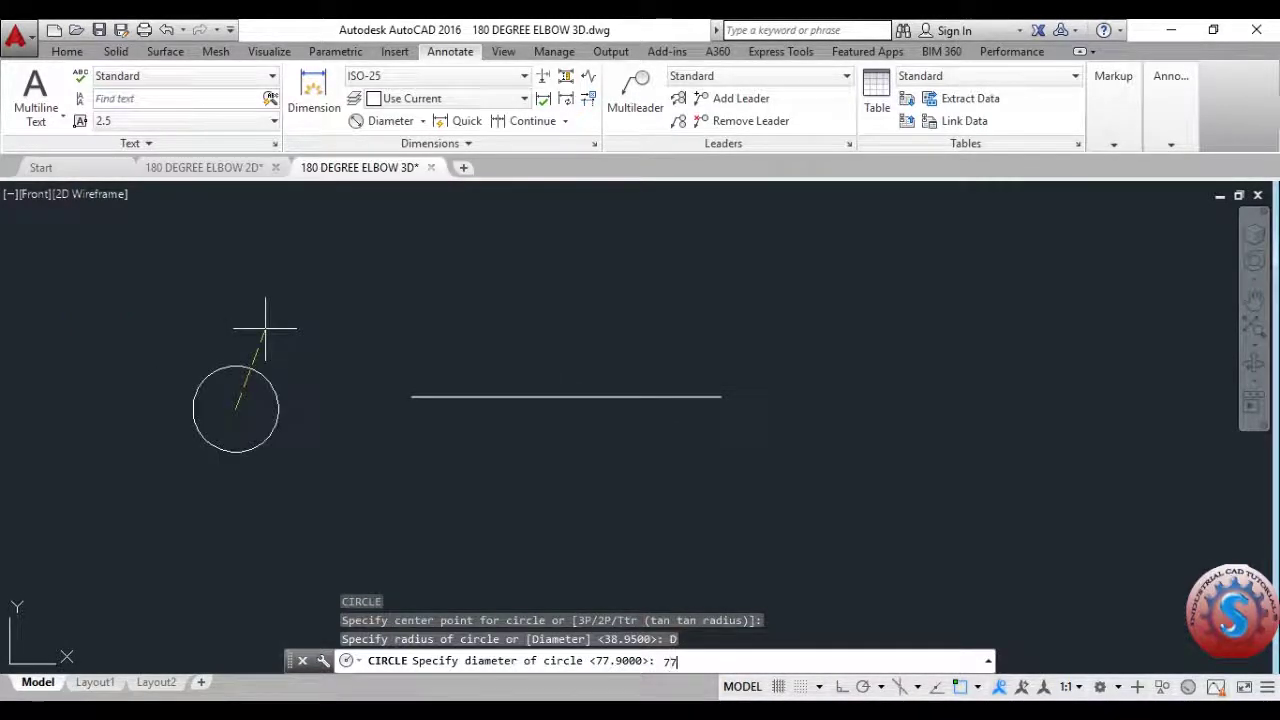
pyautogui.write('77.9')
pyautogui.press('Return')
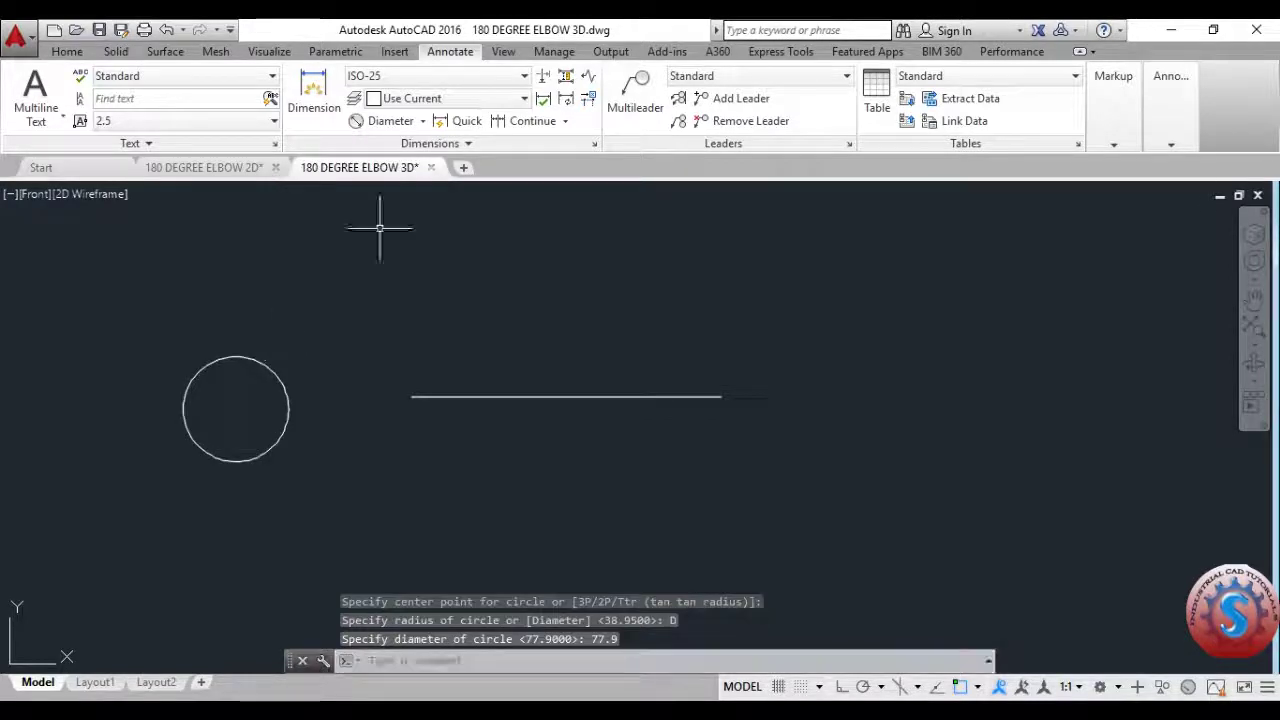
# Orbit, then move the circle from its centre onto the arc's end point.
pyautogui.click(1253, 362)
pyautogui.moveTo(809, 309); pyautogui.dragTo(769, 376)
pyautogui.press('Escape')
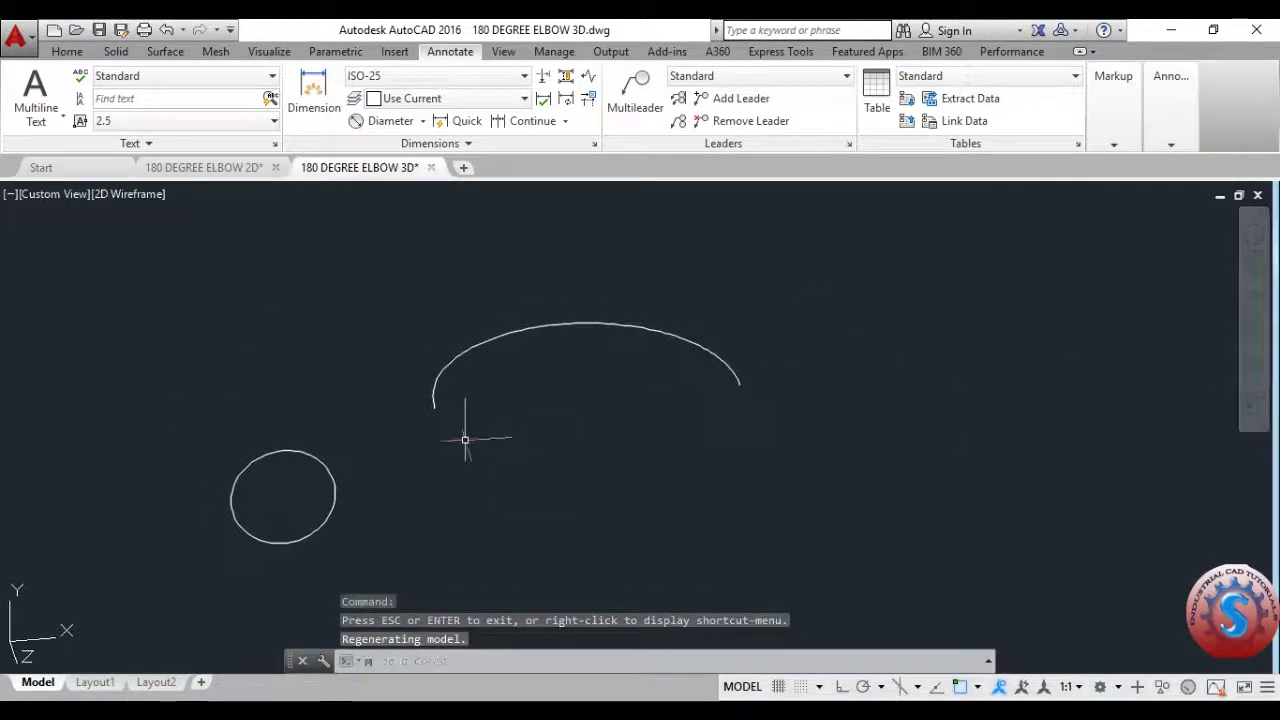
pyautogui.write('m')
pyautogui.press('Return')
pyautogui.click(348, 549)
pyautogui.click(283, 462)
pyautogui.press('Return')
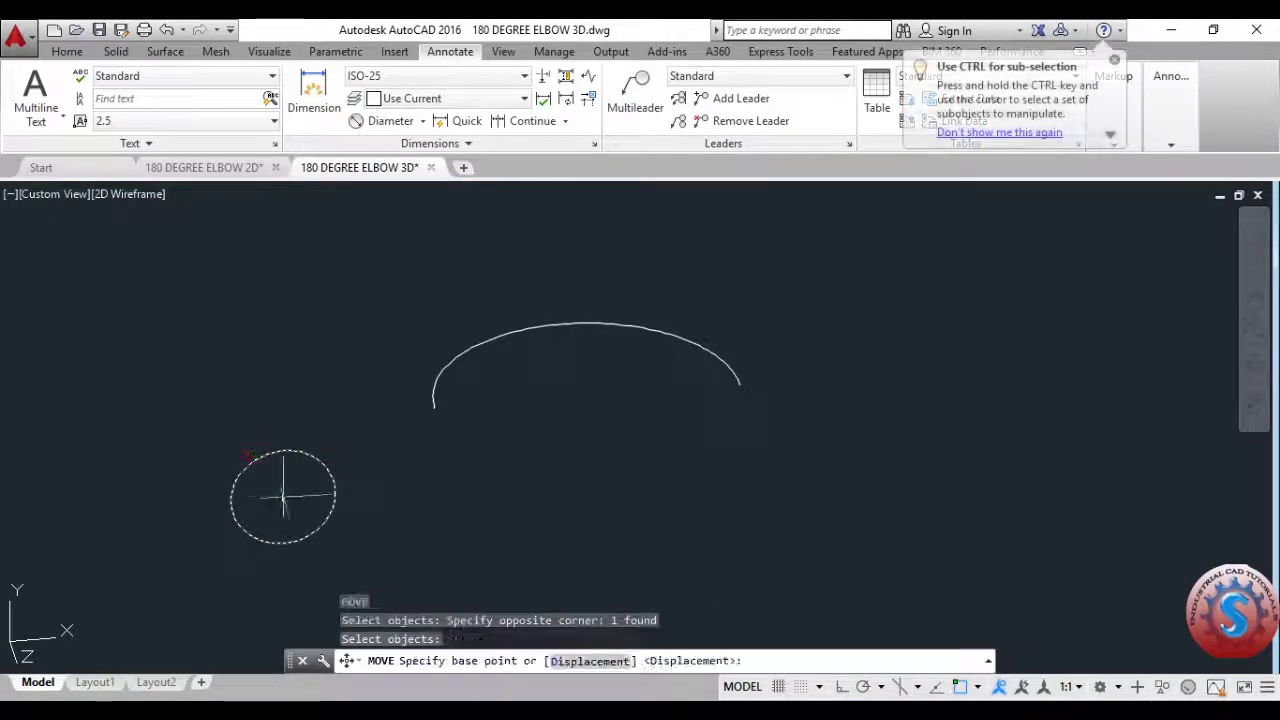
pyautogui.click(284, 496)
pyautogui.click(433, 408)
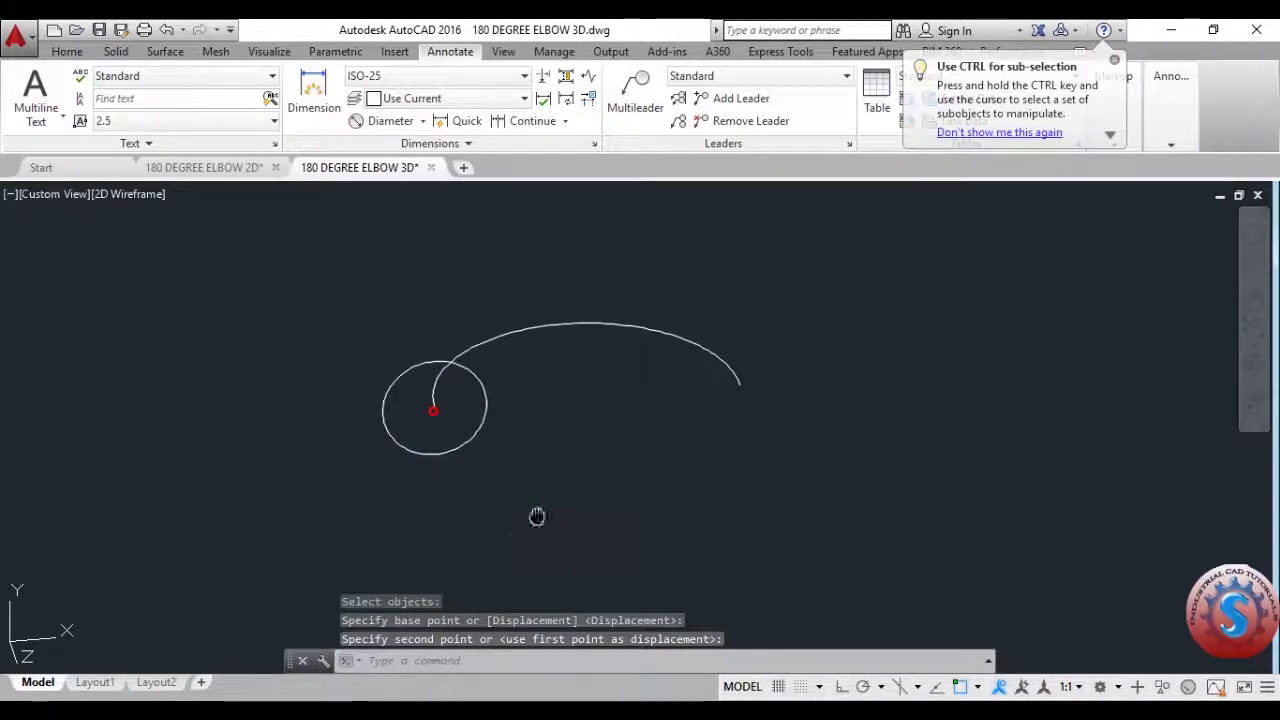
# Switch to the SW Isometric view.
pyautogui.click(55, 196)
pyautogui.click(120, 366)
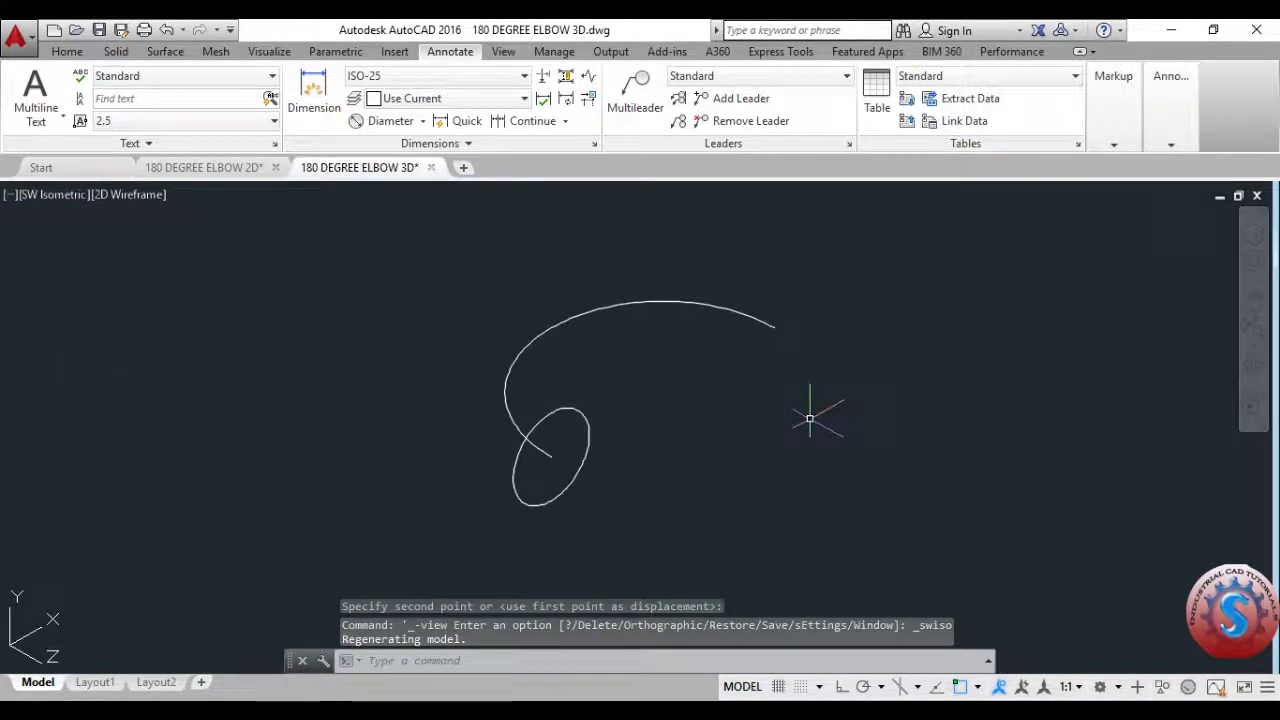
pyautogui.press('Escape')
pyautogui.press('Escape')
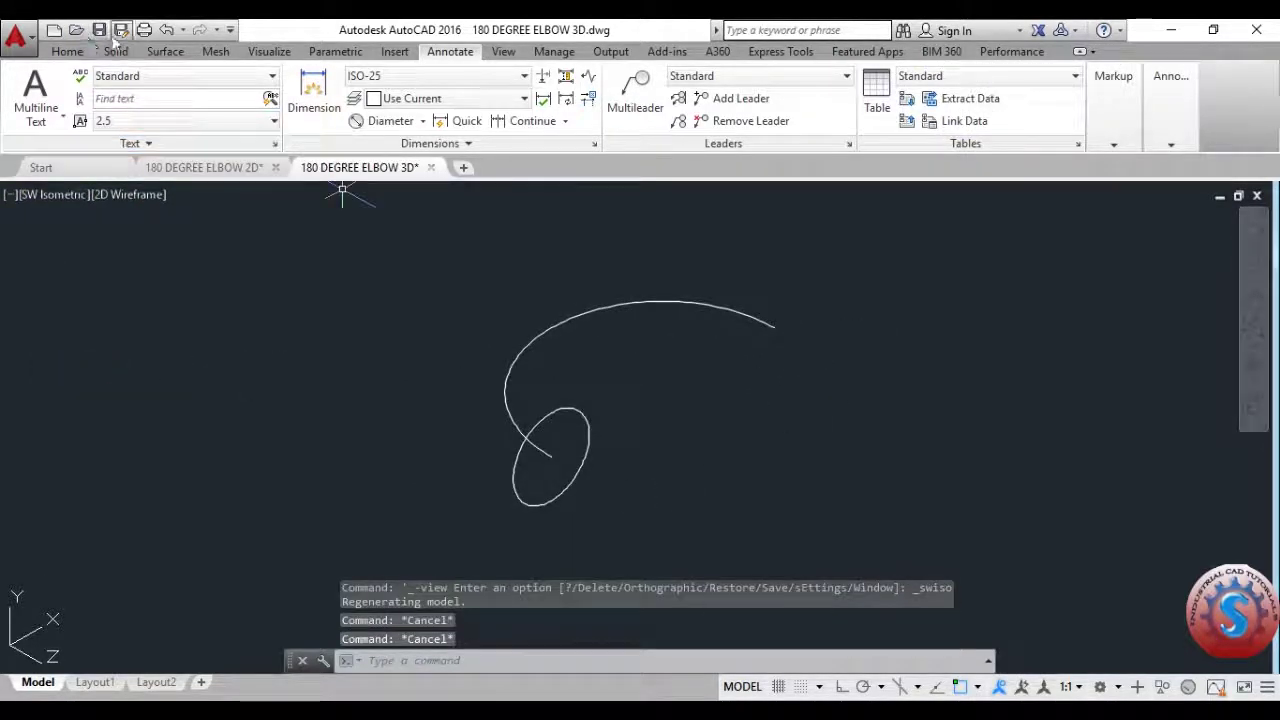
# Sweep the 77.9 circle along the arc into a tube and shade it Realistic.
pyautogui.click(165, 51)
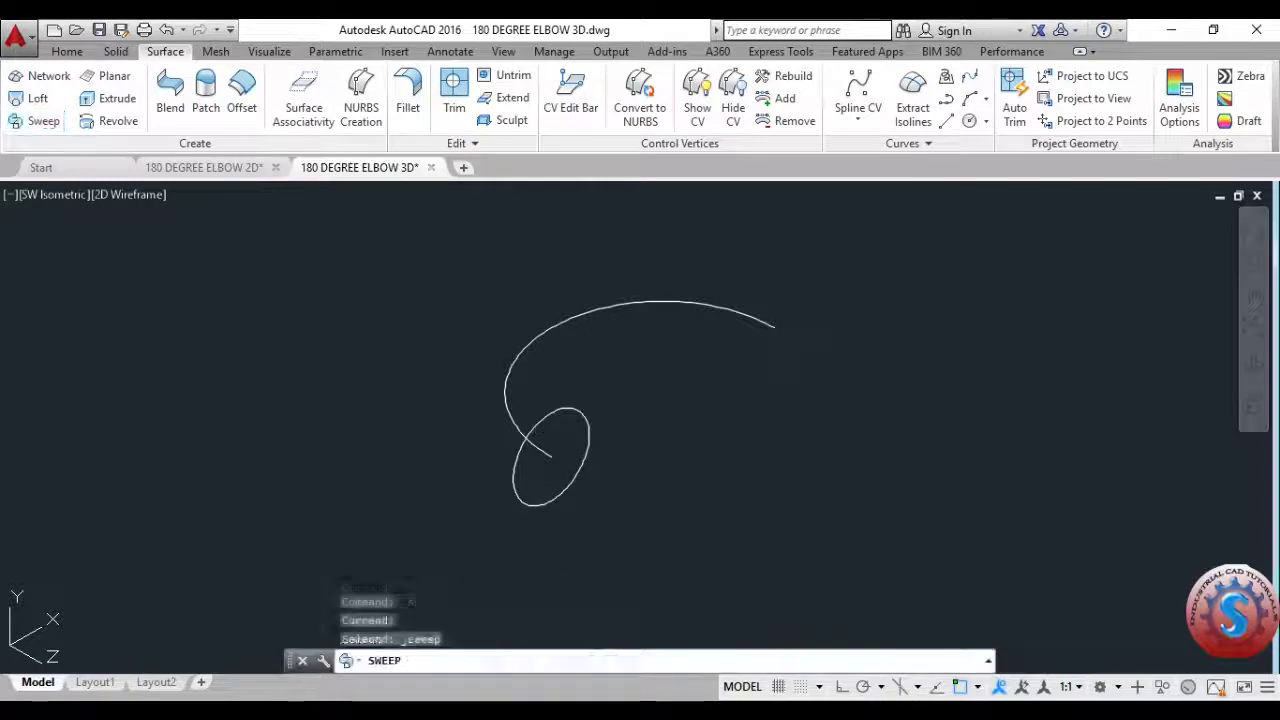
pyautogui.click(541, 420)
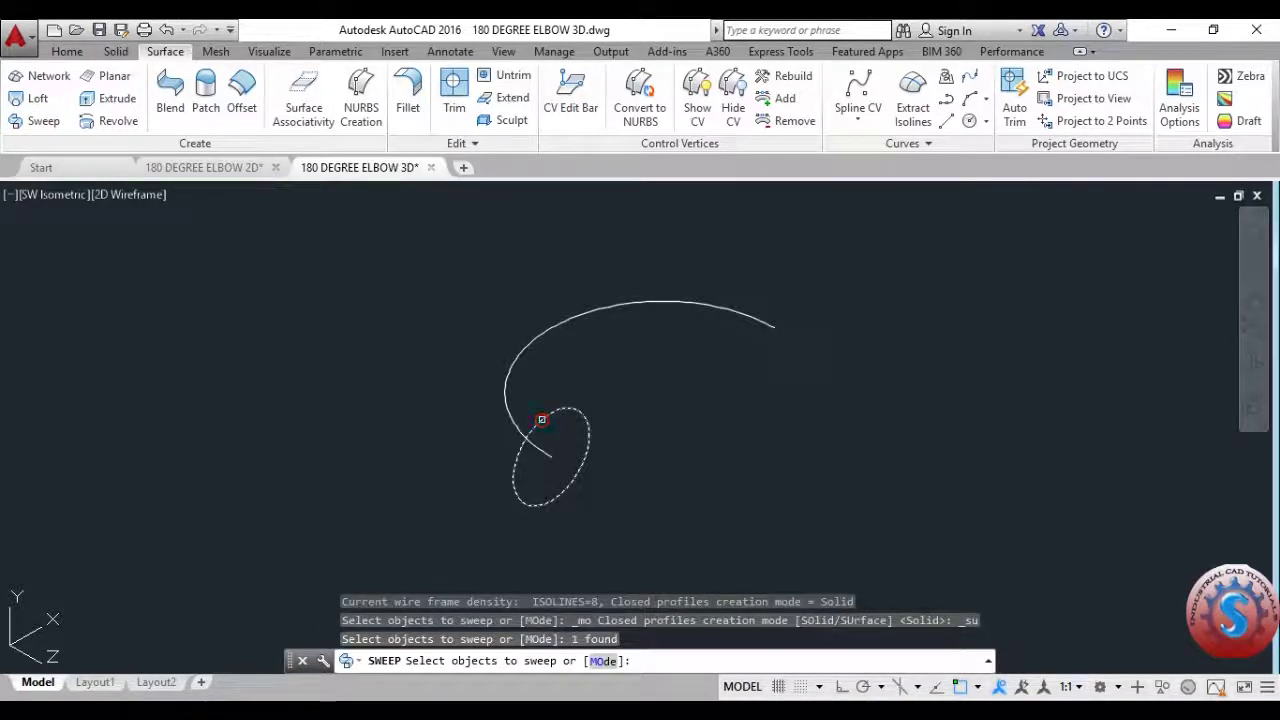
pyautogui.press('Return')
pyautogui.click(506, 400)
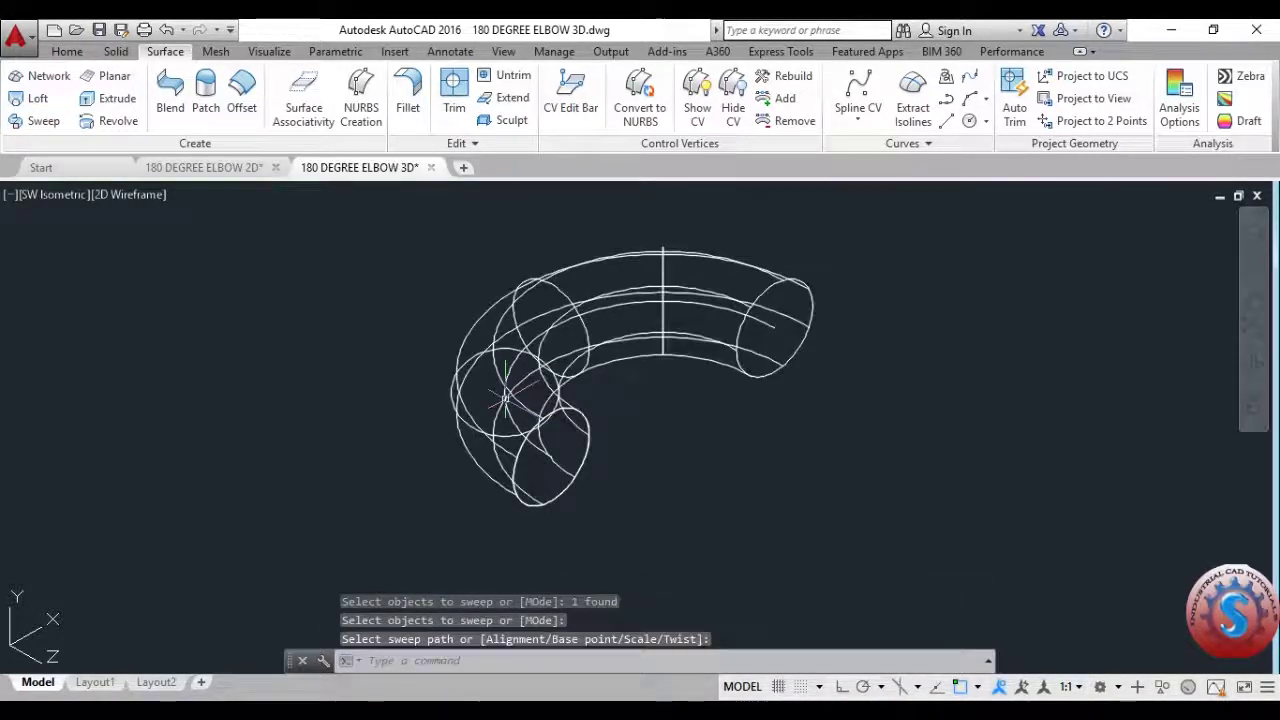
pyautogui.click(128, 197)
pyautogui.click(168, 303)
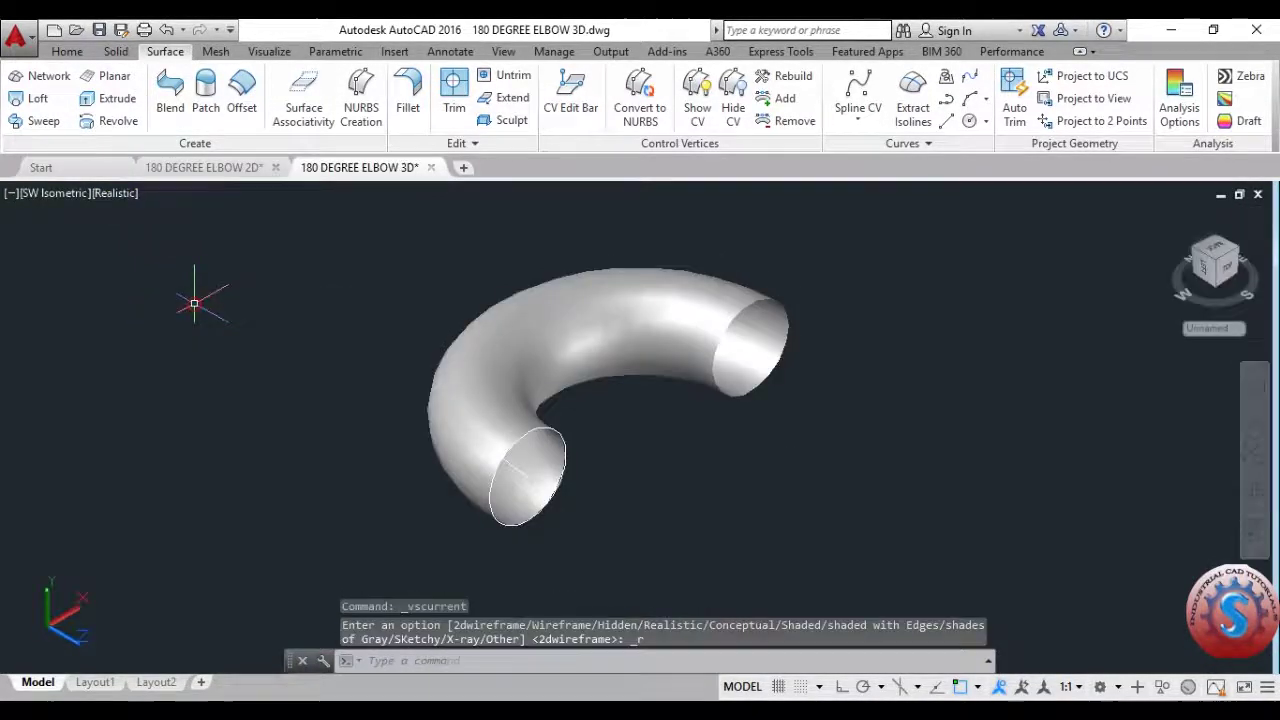
# Orbit the shaded elbow and delete the stray line inside it.
pyautogui.press('Escape')
pyautogui.keyDown('ctrl'); pyautogui.keyDown('shift'); pyautogui.moveTo(879, 380); pyautogui.dragTo(879, 380, button='middle'); pyautogui.keyUp('shift'); pyautogui.keyUp('ctrl')
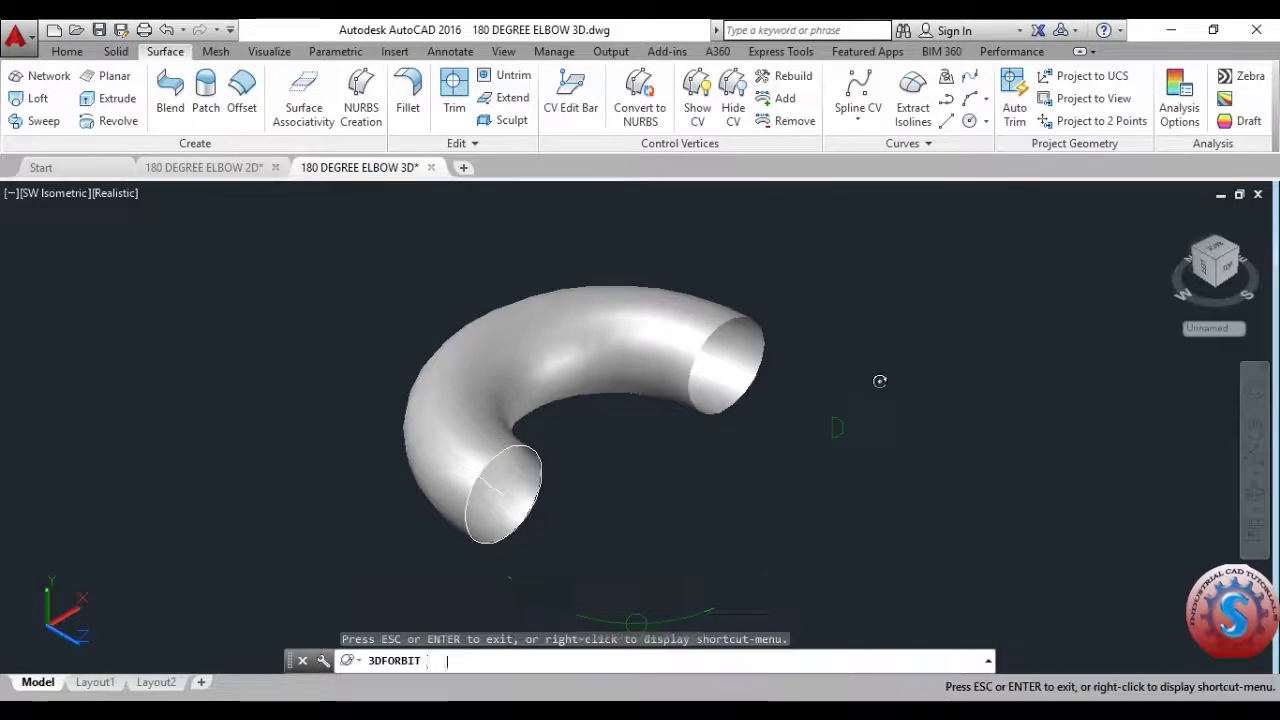
pyautogui.moveTo(716, 250)
pyautogui.mouseDown()
pyautogui.moveTo(629, 431)
pyautogui.moveTo(551, 257)
pyautogui.moveTo(609, 300)
pyautogui.moveTo(604, 347)
pyautogui.moveTo(577, 346)
pyautogui.mouseUp()
pyautogui.scroll(3, 577, 346)
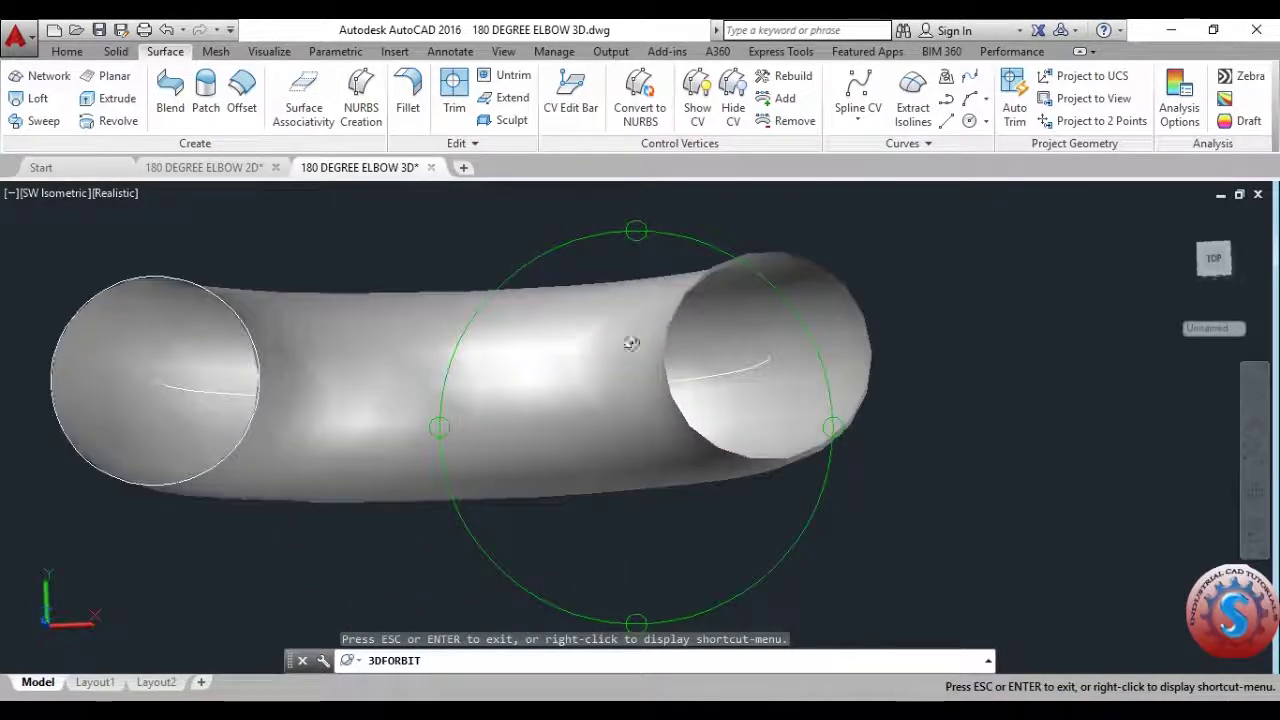
pyautogui.press('Escape')
pyautogui.click(764, 362)
pyautogui.press('Delete')
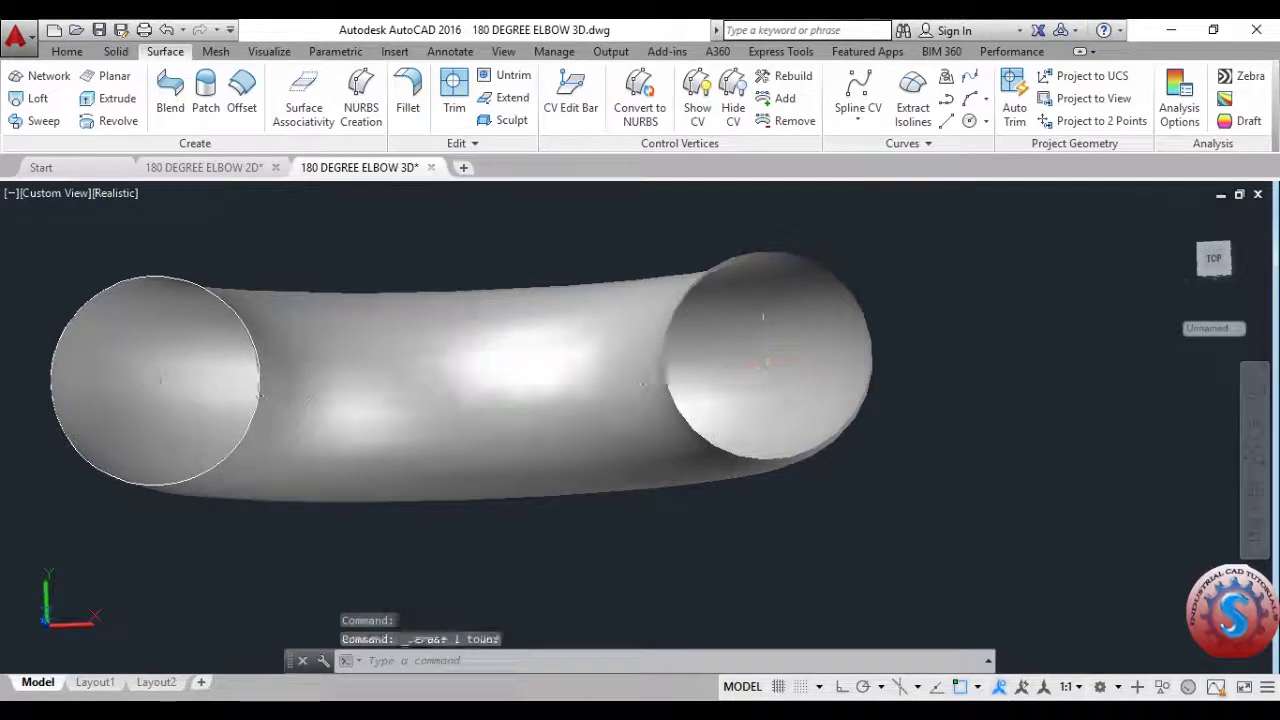
pyautogui.scroll(-3, 812, 384)
# Orbit the elbow with 3DFORBIT to a tilted view showing both open ends.
pyautogui.write('3DF')
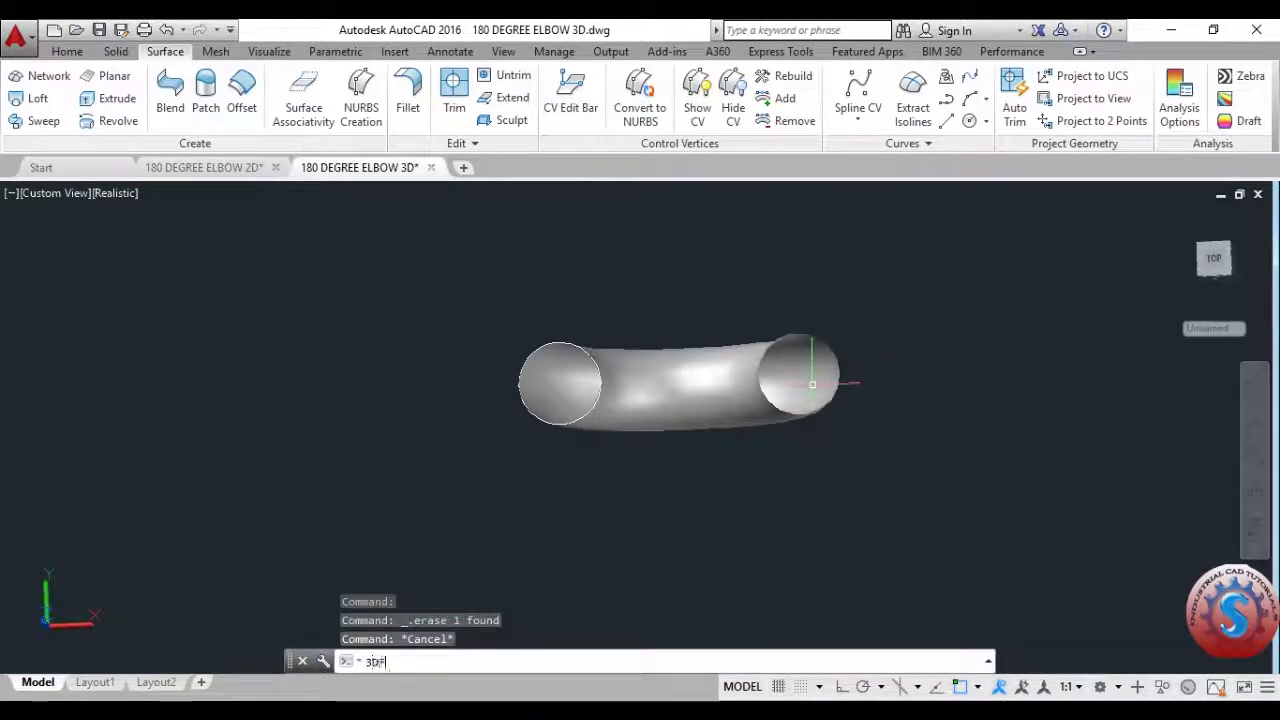
pyautogui.write('ORBIT')
pyautogui.press('Return')
pyautogui.moveTo(665, 335); pyautogui.dragTo(713, 400)
pyautogui.press('Escape')
pyautogui.keyDown('shift'); pyautogui.moveTo(735, 394); pyautogui.dragTo(777, 449, button='middle'); pyautogui.keyUp('shift')
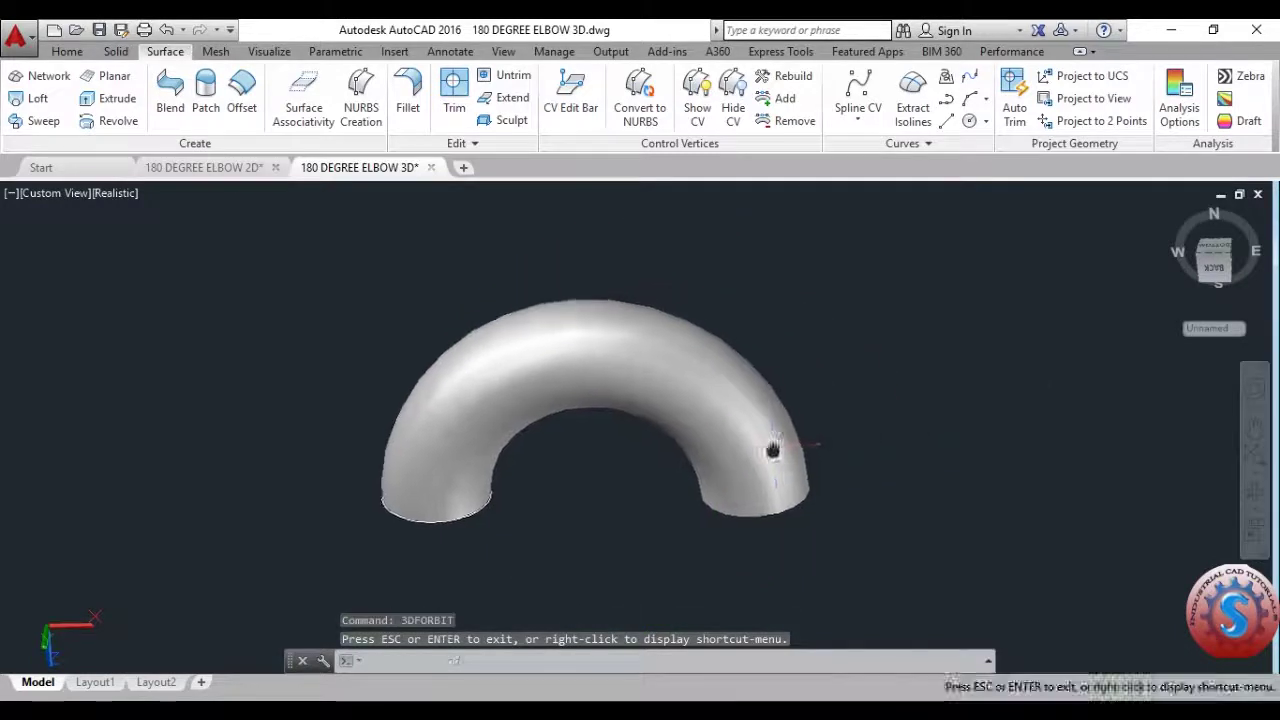
pyautogui.write('3DFORBIT')
pyautogui.press('Return')
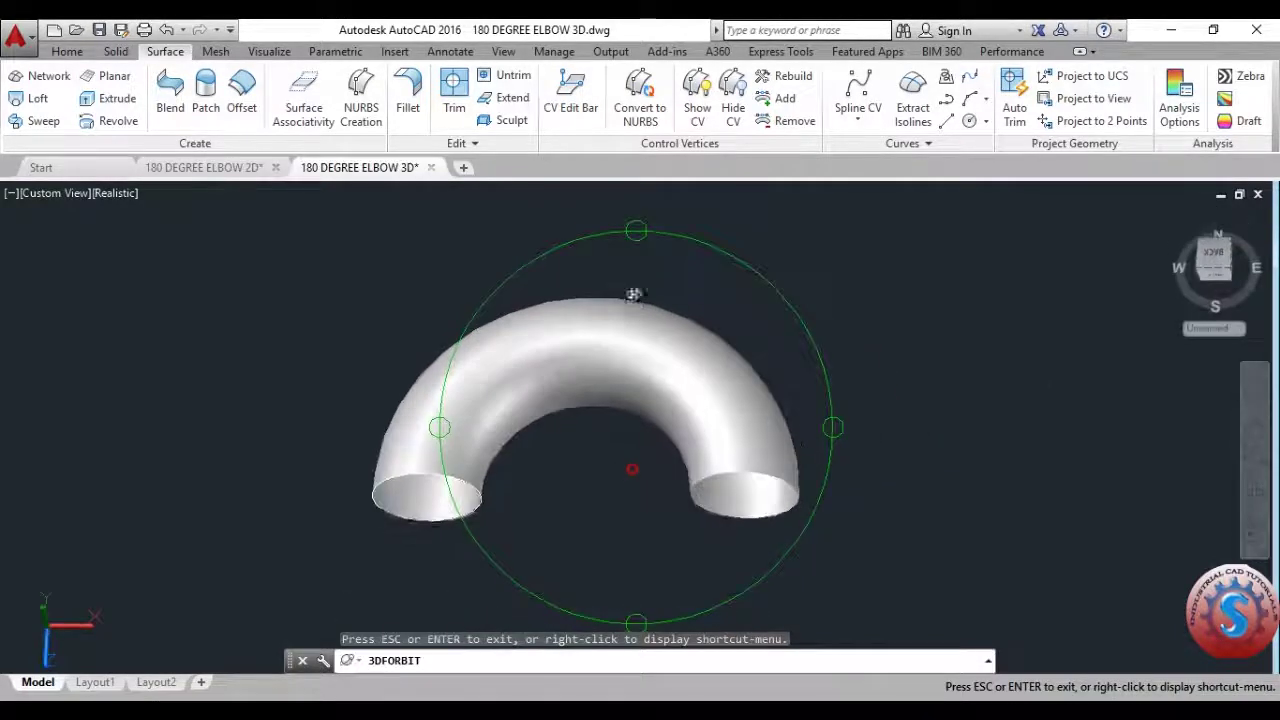
pyautogui.moveTo(629, 294)
pyautogui.mouseDown()
pyautogui.moveTo(626, 306)
pyautogui.moveTo(629, 294)
pyautogui.mouseUp()
pyautogui.press('Escape')
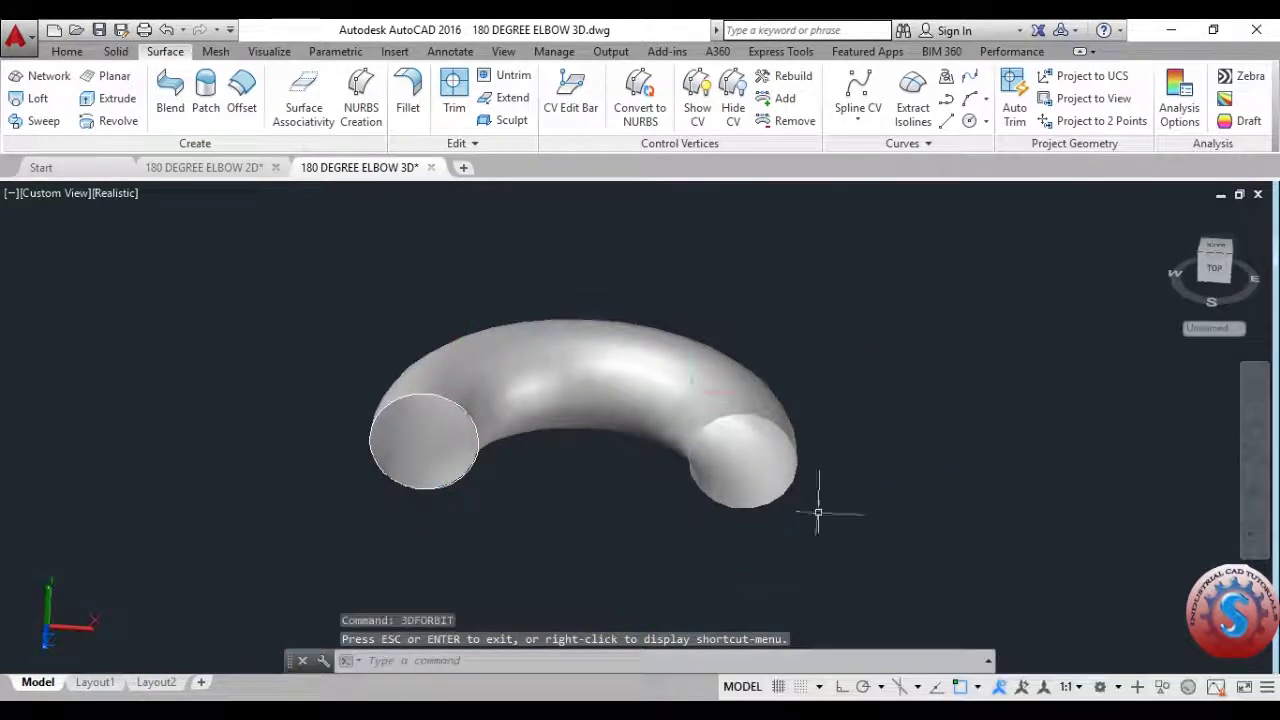
pyautogui.click(118, 52)
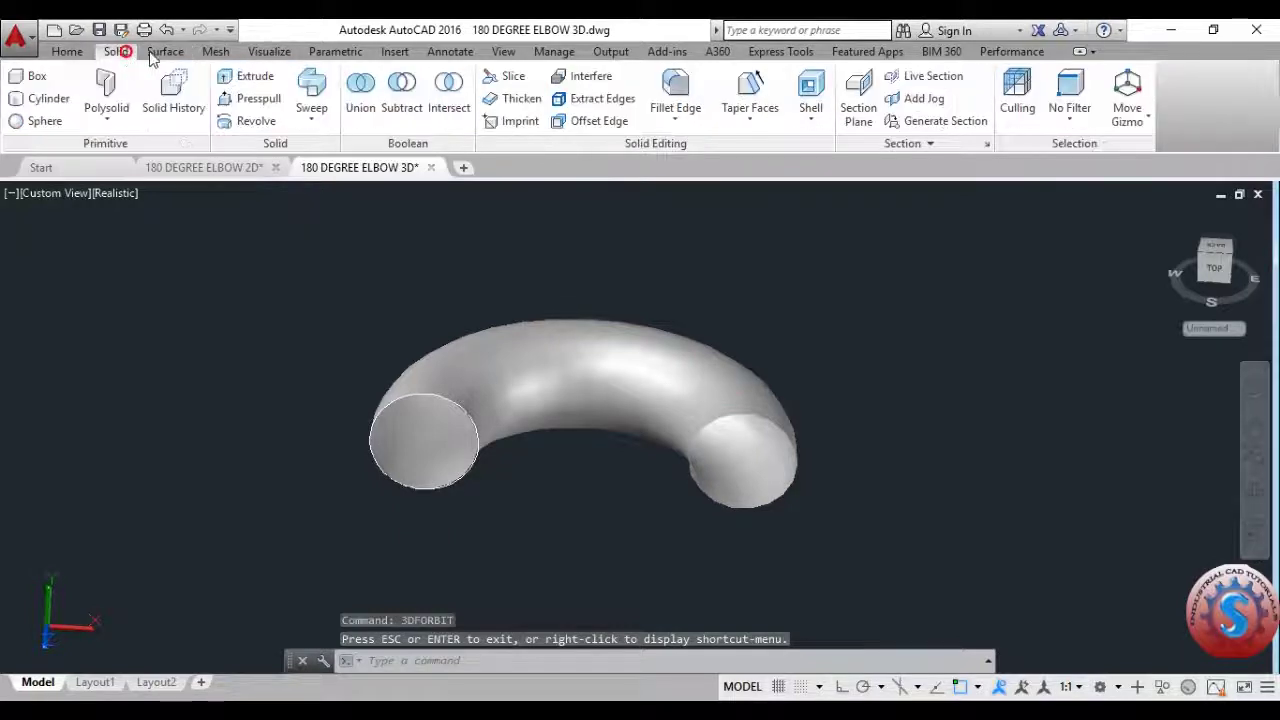
# Thicken the elbow surfaces by 5.5 into a hollow pipe.
pyautogui.click(537, 100)
pyautogui.click(852, 532)
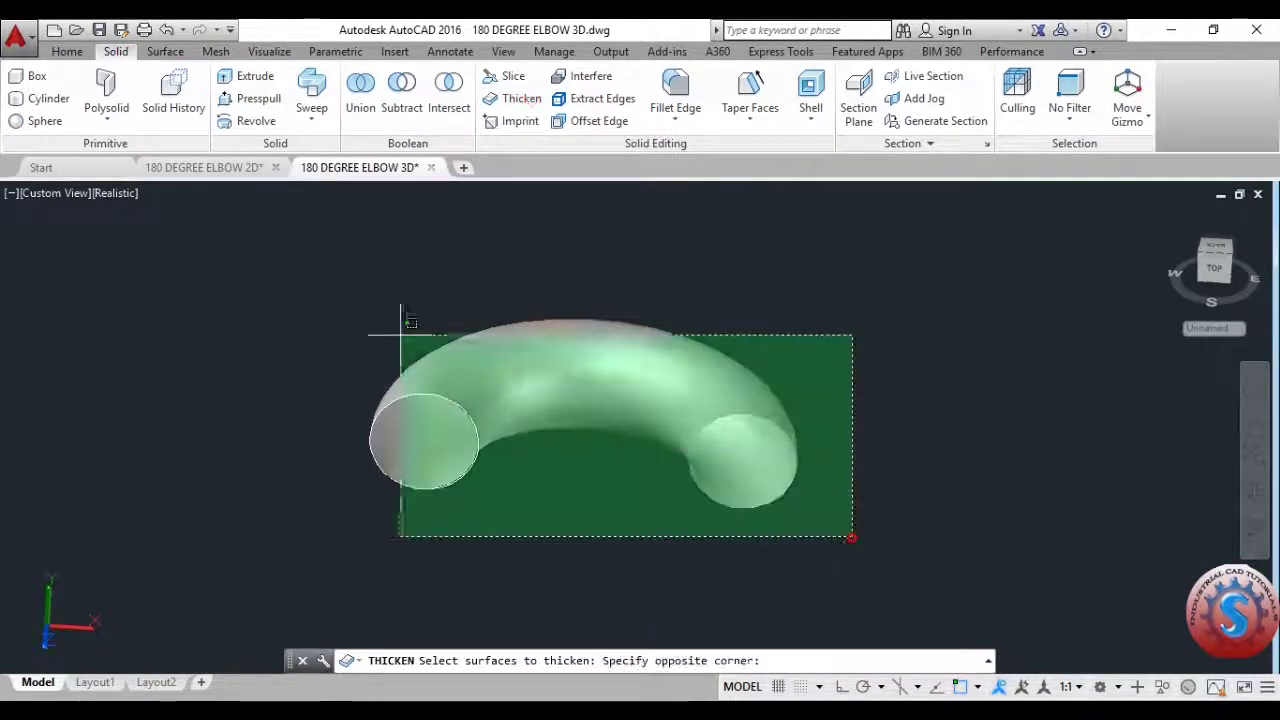
pyautogui.click(330, 268)
pyautogui.rightClick(330, 268)
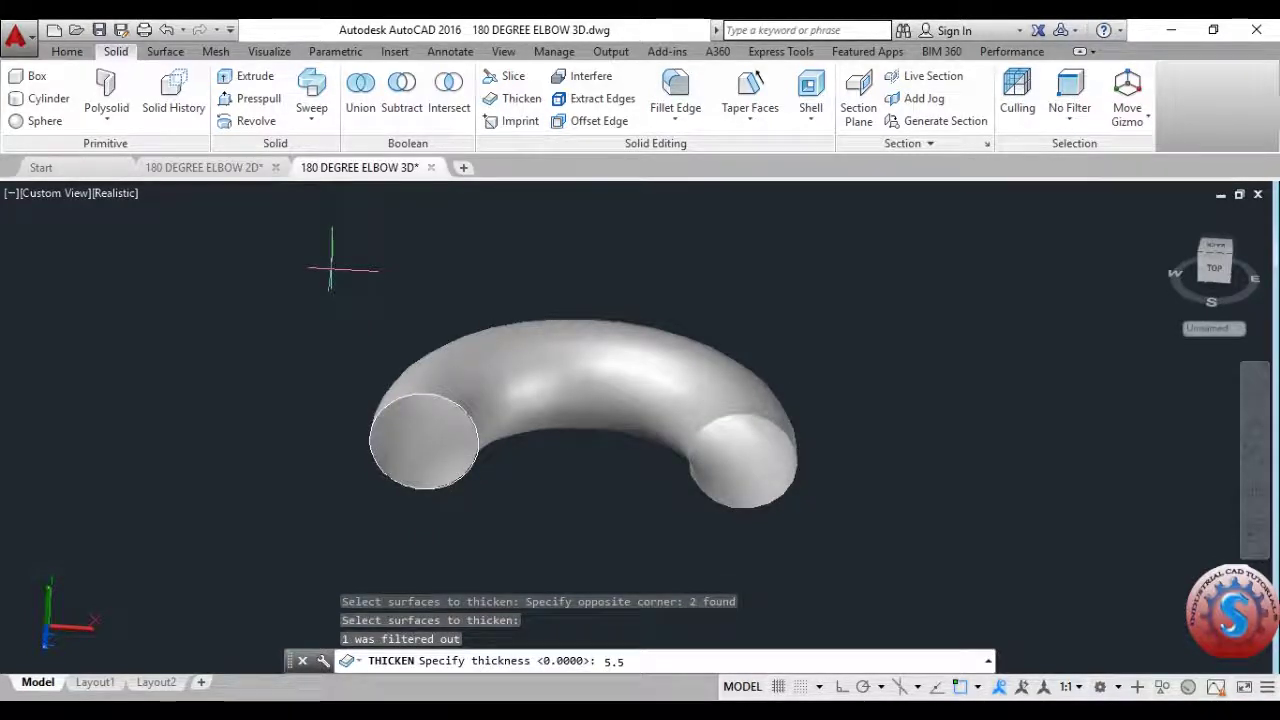
pyautogui.press('Return')
# Orbit the hollow elbow with 3DFORBIT to inspect its walls.
pyautogui.scroll(4, 508, 447)
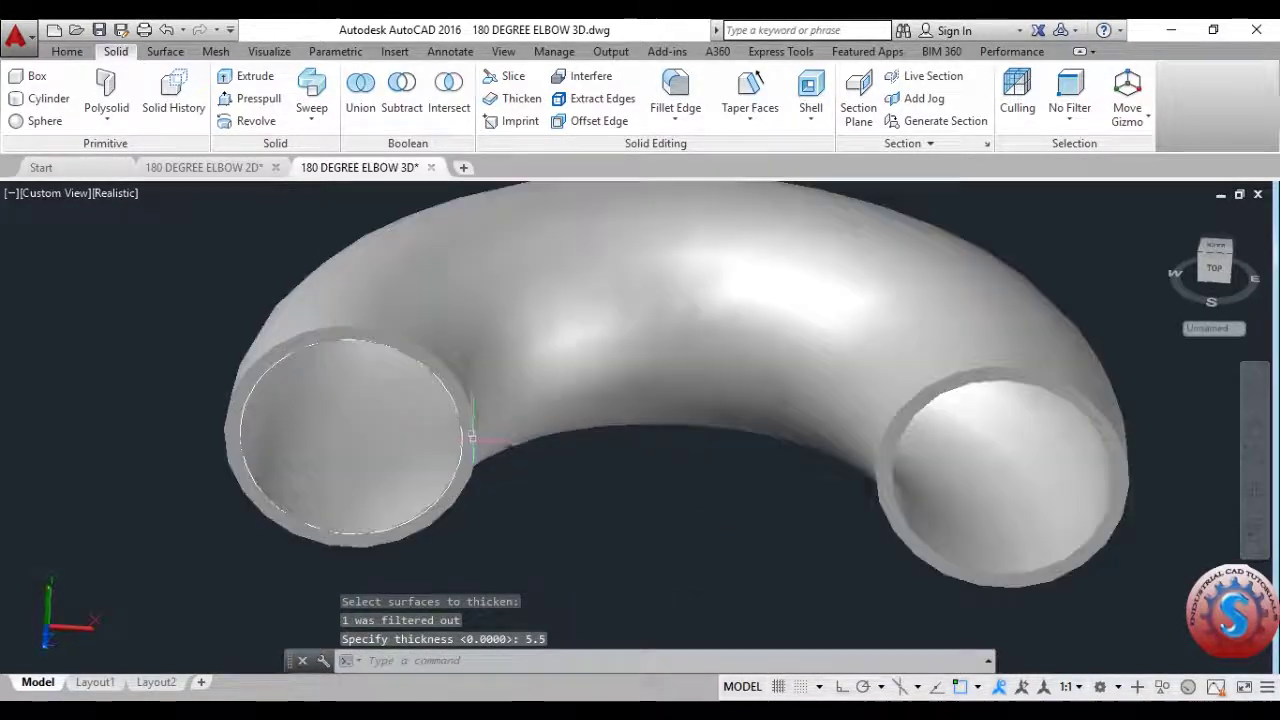
pyautogui.keyDown('shift'); pyautogui.moveTo(470, 433); pyautogui.dragTo(731, 440, button='middle'); pyautogui.keyUp('shift')
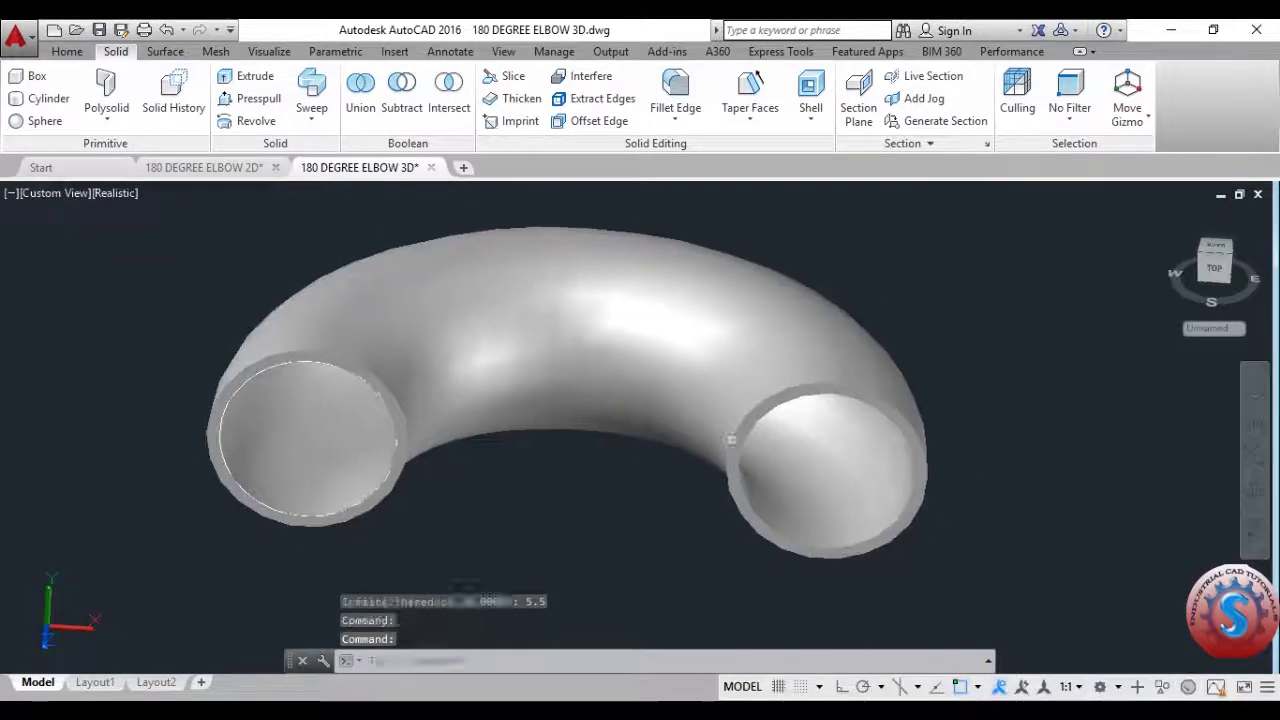
pyautogui.write('3dforbit')
pyautogui.press('Return')
pyautogui.moveTo(917, 400); pyautogui.dragTo(677, 403)
pyautogui.press('Escape')
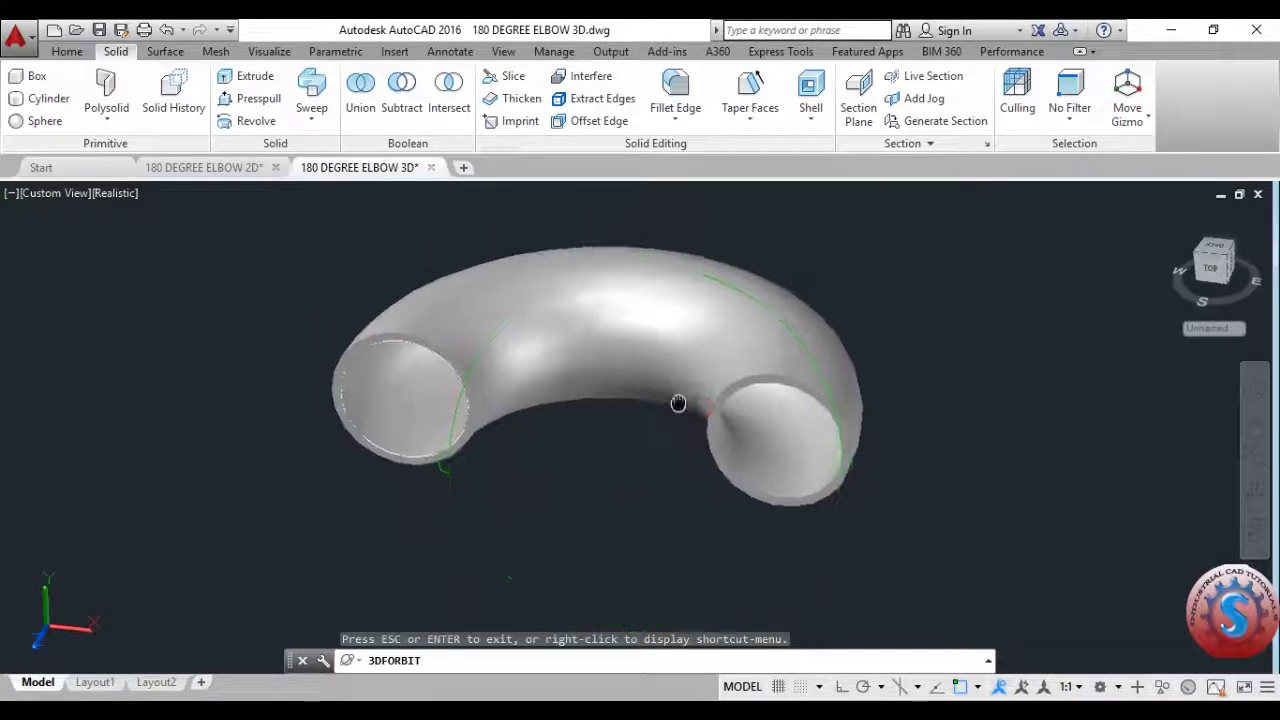
# Set the hollow elbow to the Top view.
pyautogui.moveTo(884, 382); pyautogui.dragTo(857, 400, button='middle')
pyautogui.press('Escape')
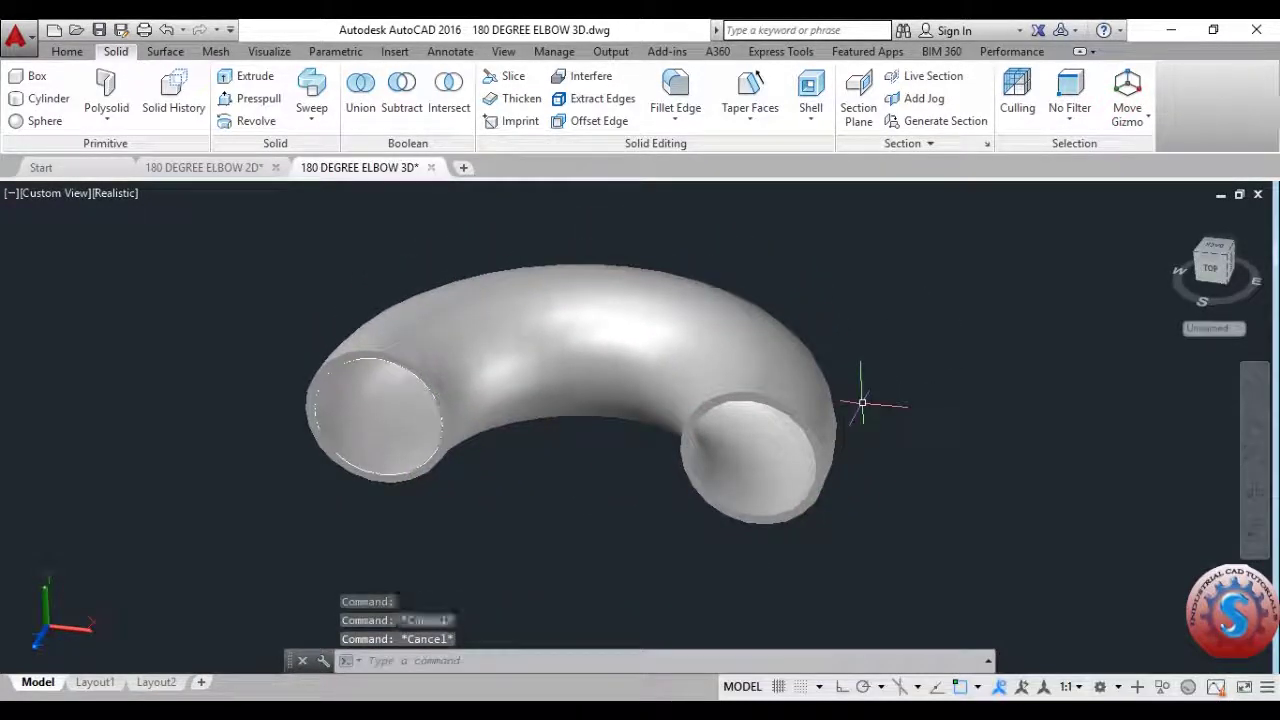
pyautogui.moveTo(338, 275); pyautogui.dragTo(338, 280, button='middle')
pyautogui.click(48, 192)
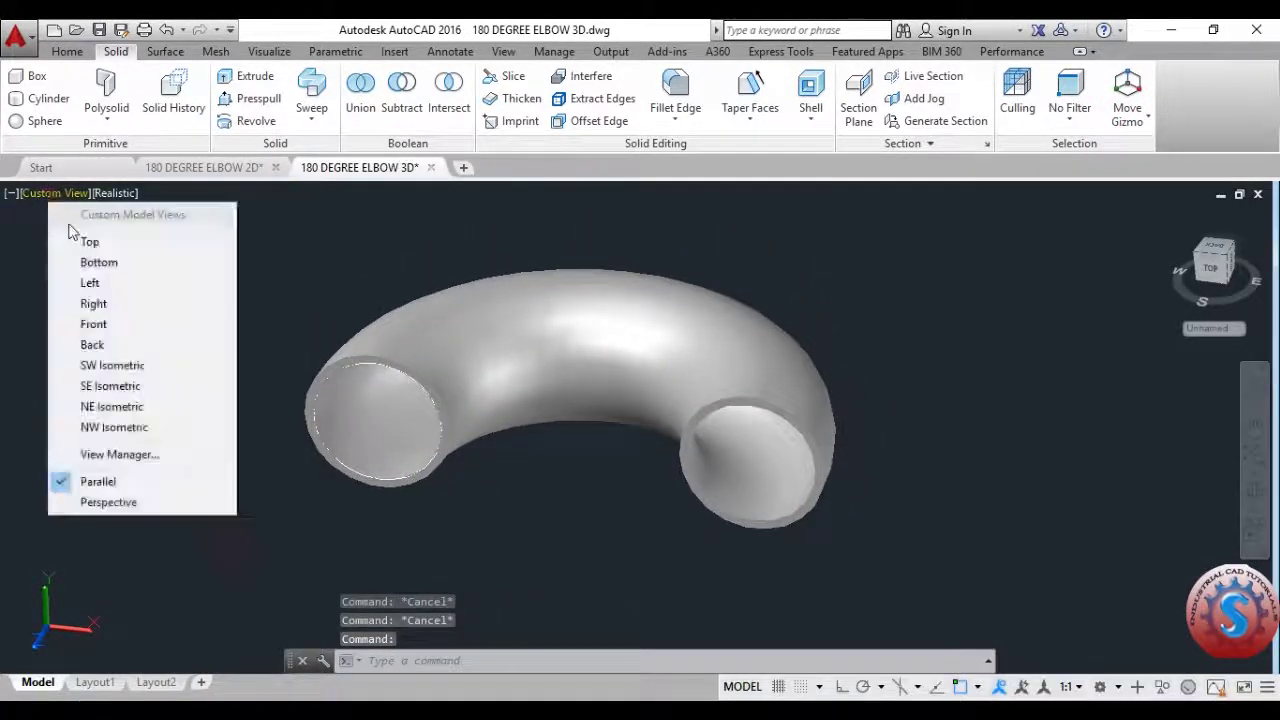
pyautogui.click(80, 240)
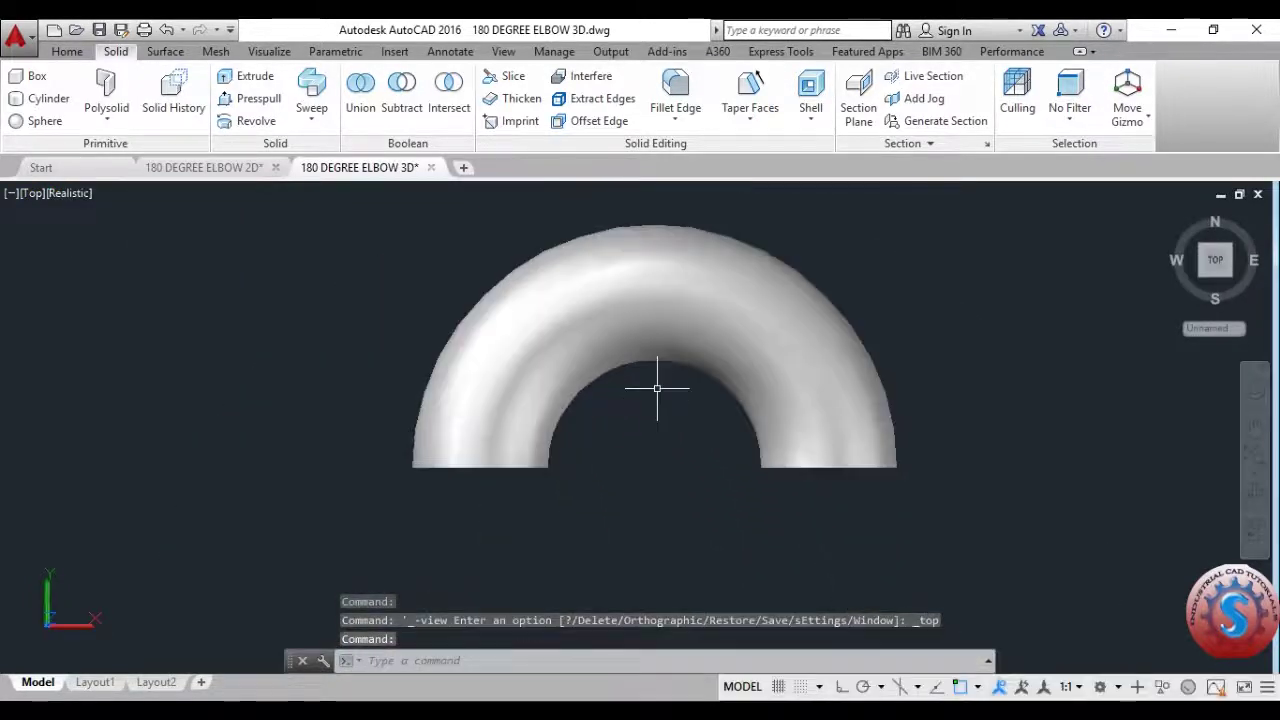
pyautogui.moveTo(657, 386); pyautogui.dragTo(554, 454, button='middle')
# Check the 180 DEGREE ELBOW 2D drawing, then return and enlarge the 3D elbow.
pyautogui.click(204, 168)
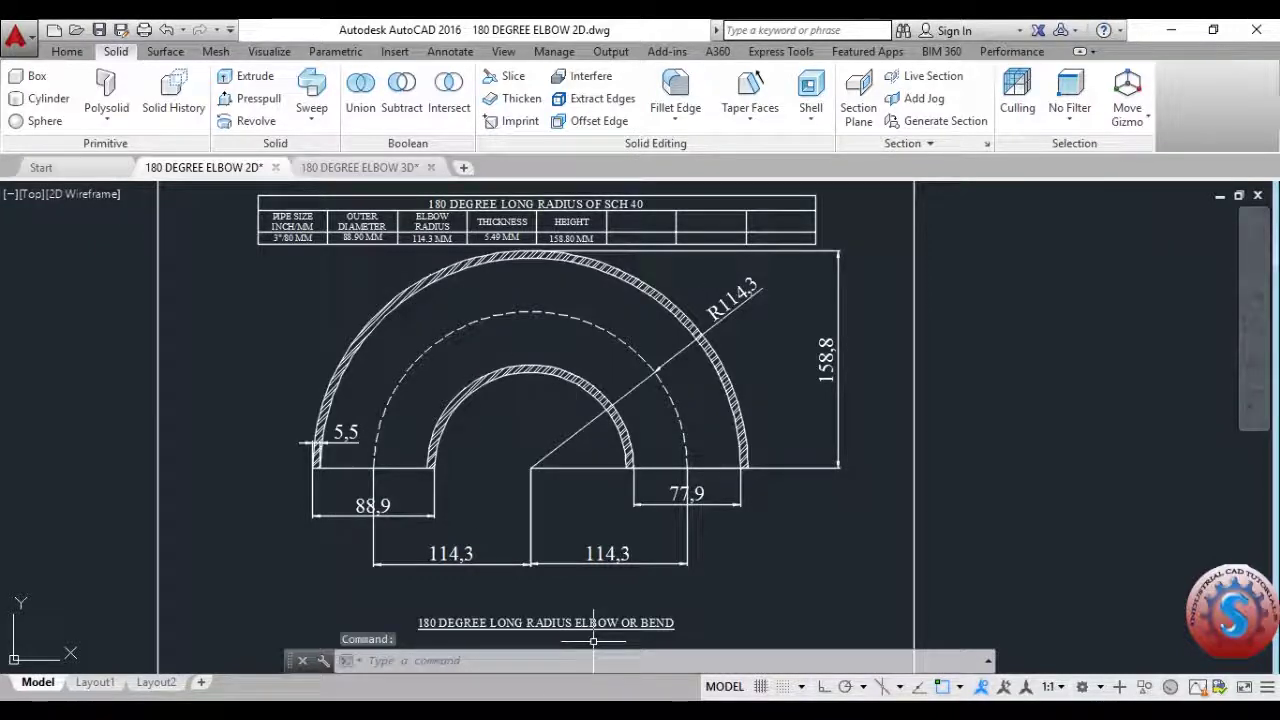
pyautogui.click(358, 168)
pyautogui.scroll(3, 300, 510)
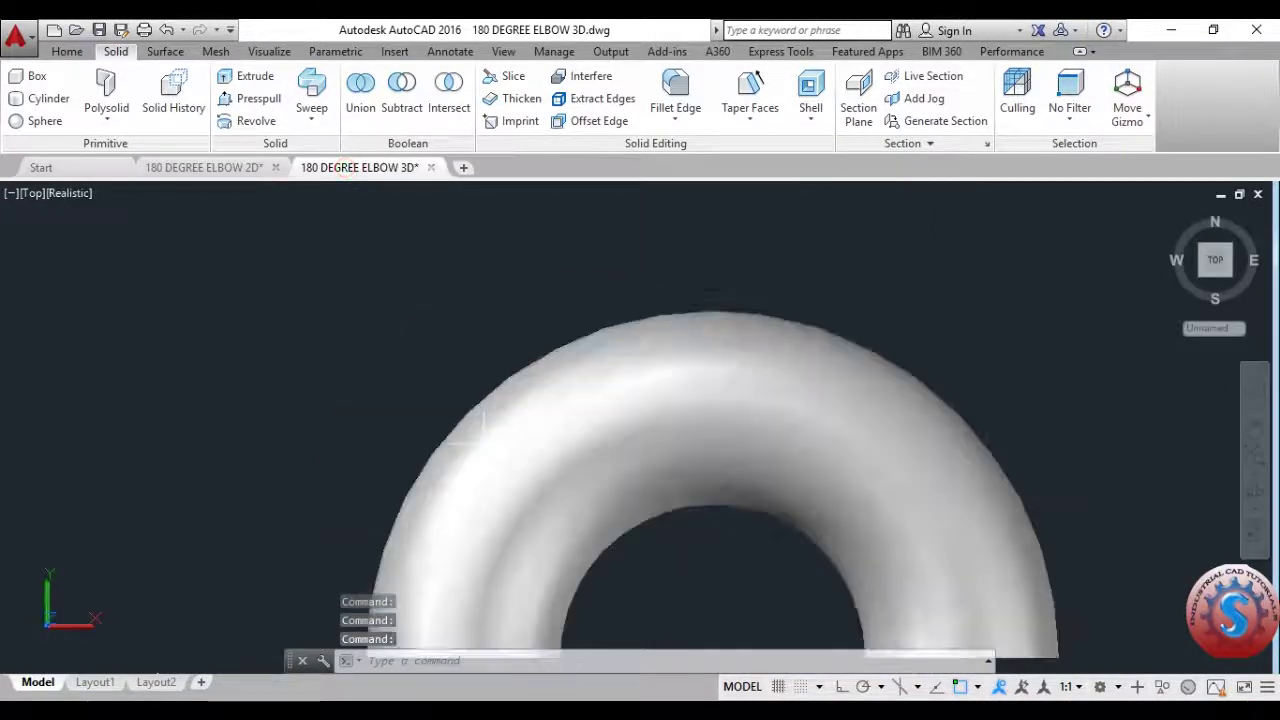
pyautogui.moveTo(676, 350); pyautogui.dragTo(619, 328, button='middle')
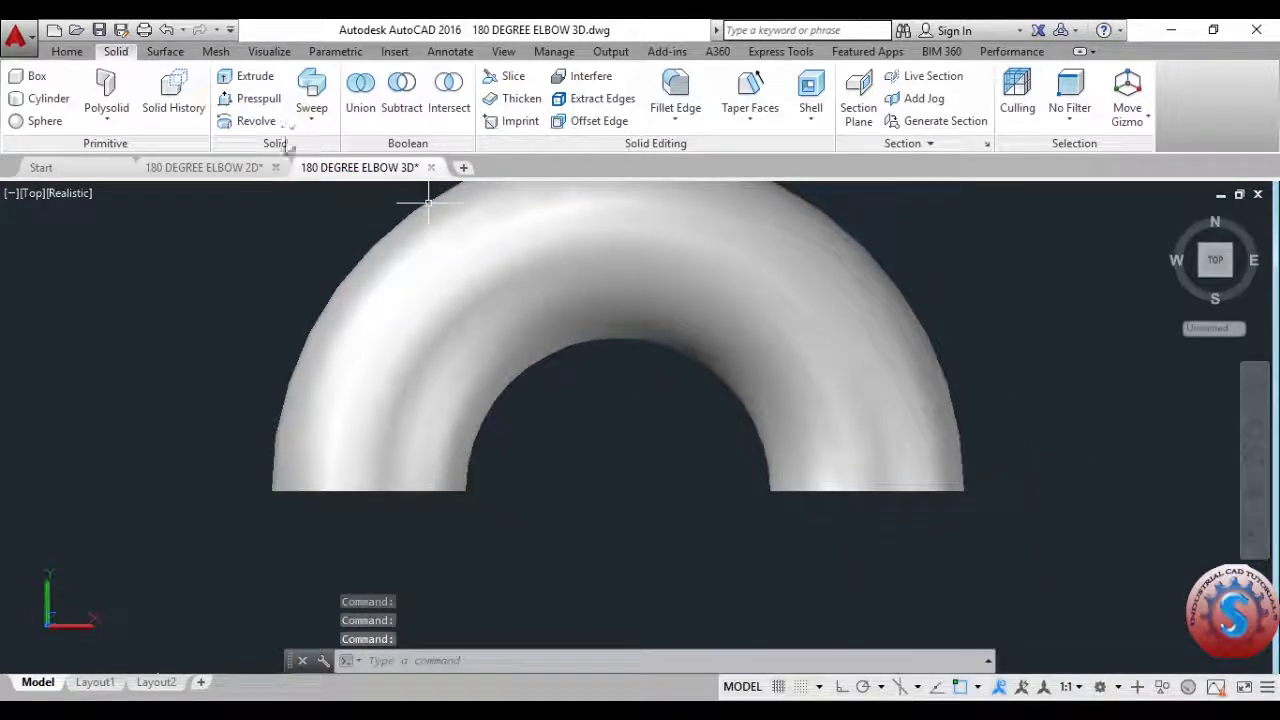
# Add an 88,9 linear dimension across the left leg's open end, below the leg.
pyautogui.click(448, 52)
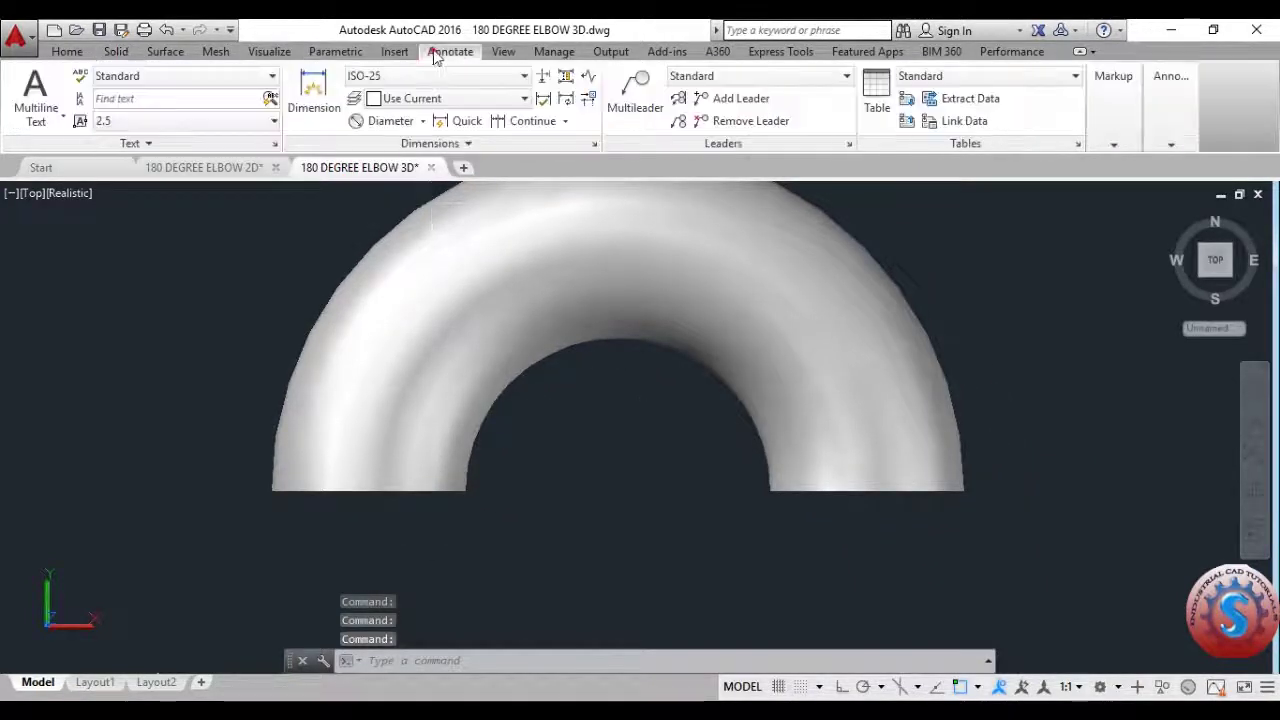
pyautogui.click(423, 123)
pyautogui.click(394, 150)
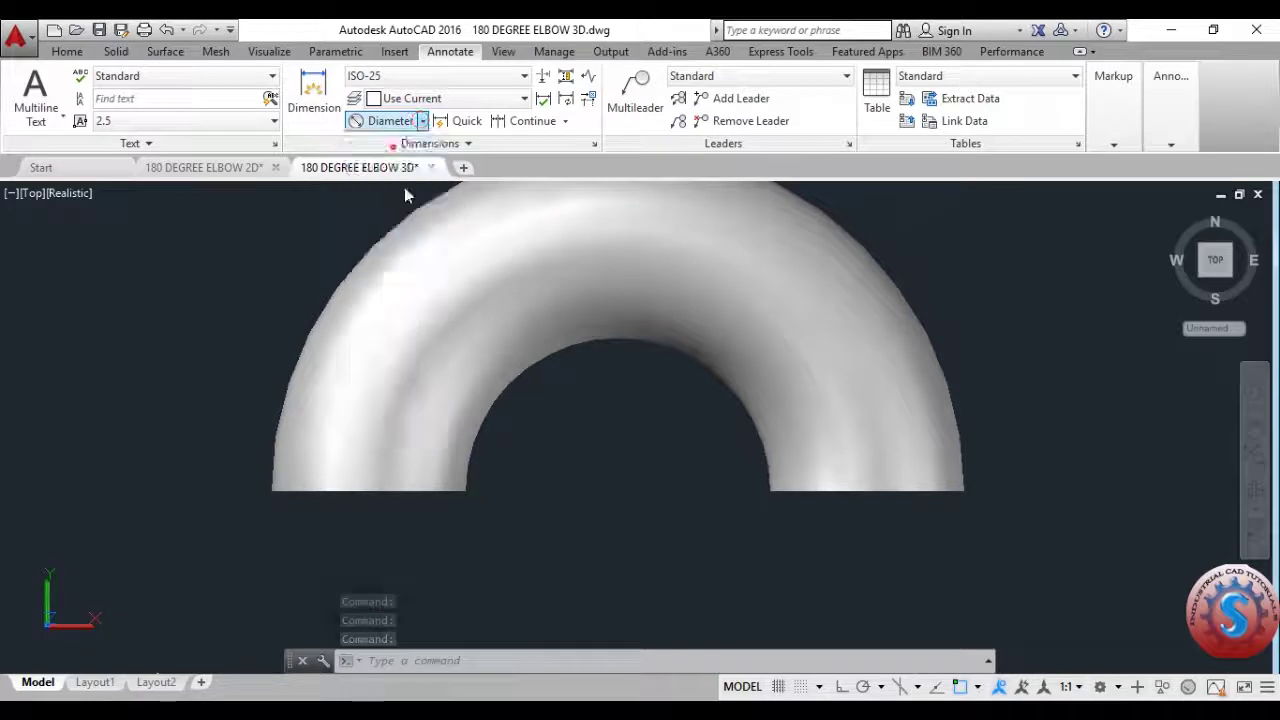
pyautogui.click(270, 490)
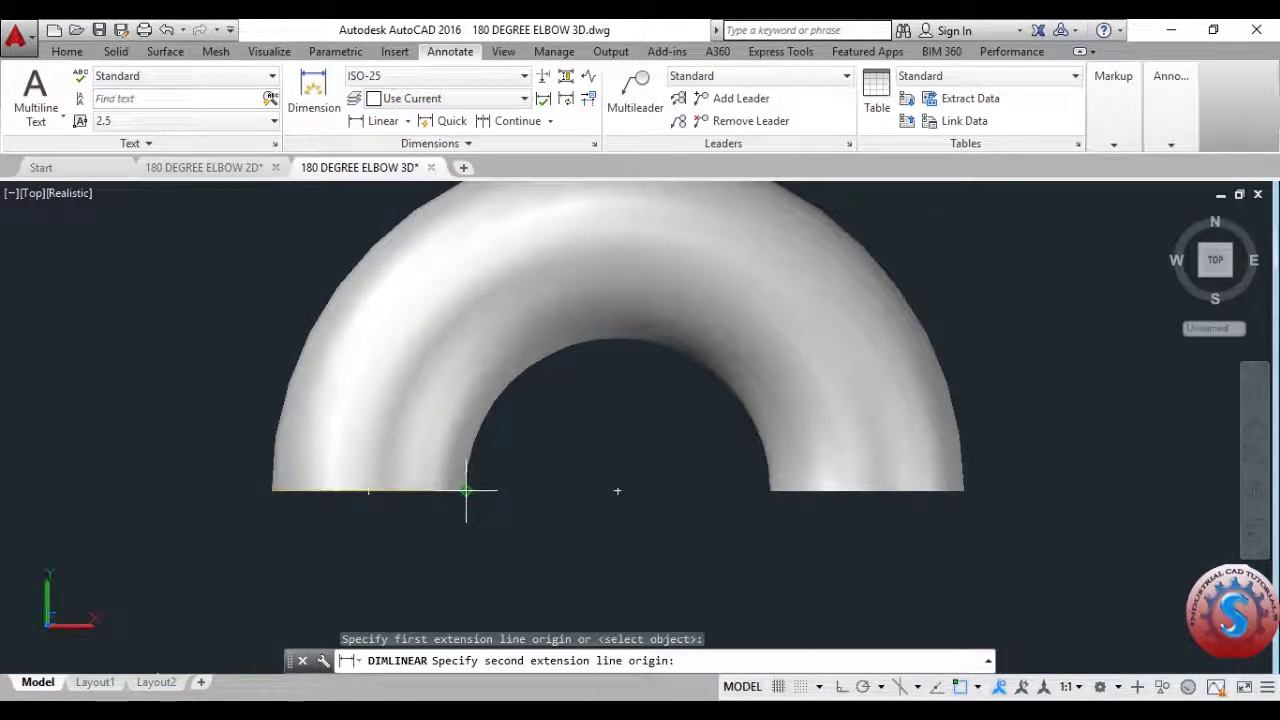
pyautogui.click(466, 490)
pyautogui.click(400, 557)
pyautogui.moveTo(525, 484); pyautogui.dragTo(500, 429, button='middle')
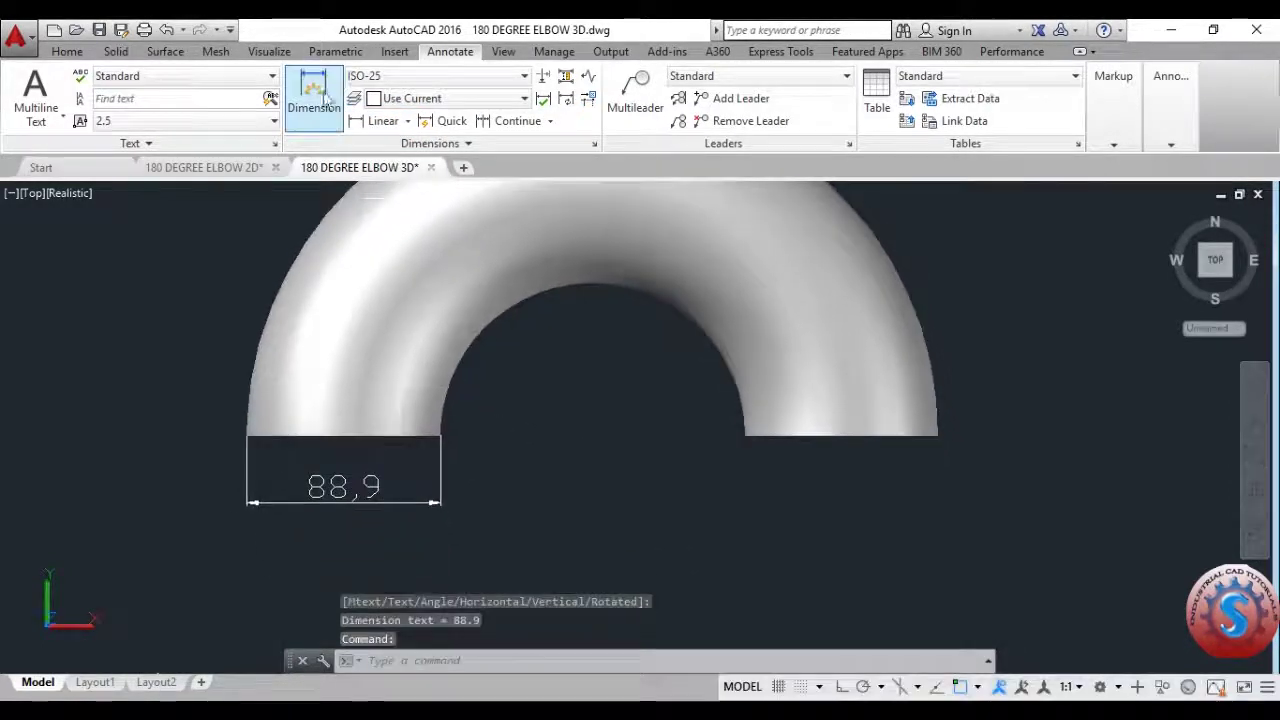
# Add a matching 88,9 linear dimension across the right leg's open end.
pyautogui.click(323, 100)
pyautogui.press('Return')
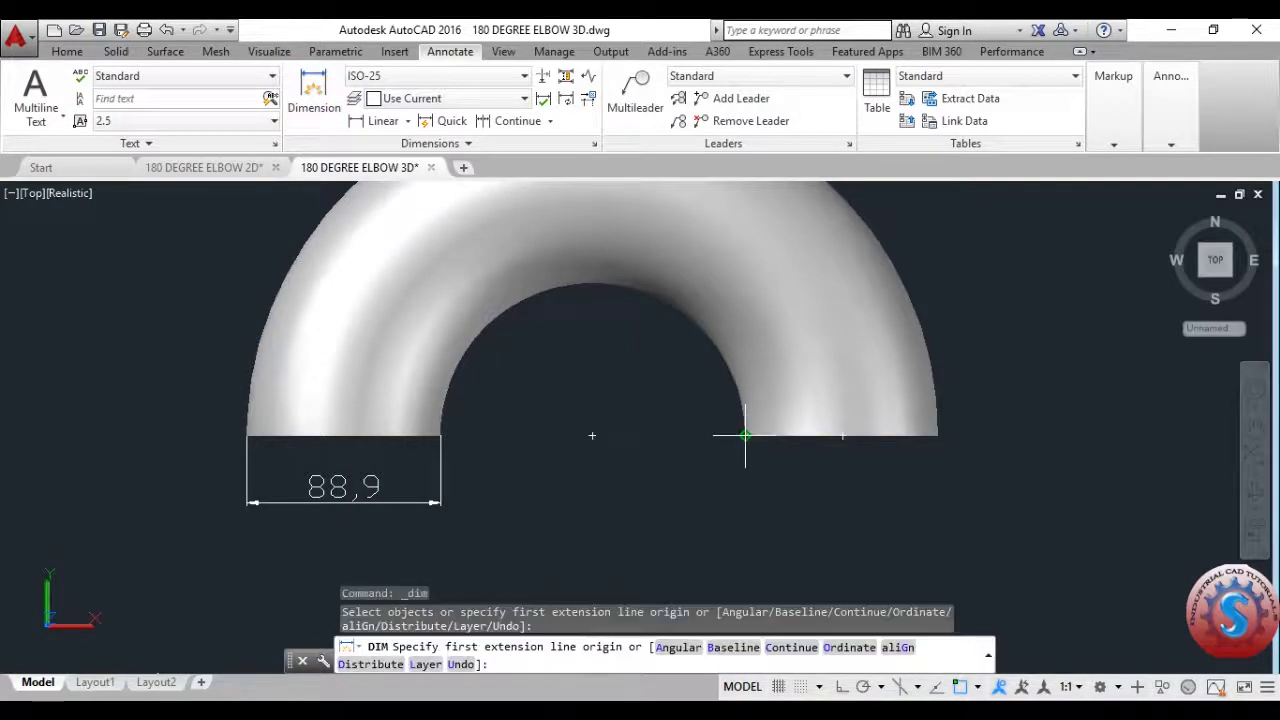
pyautogui.click(744, 437)
pyautogui.click(938, 436)
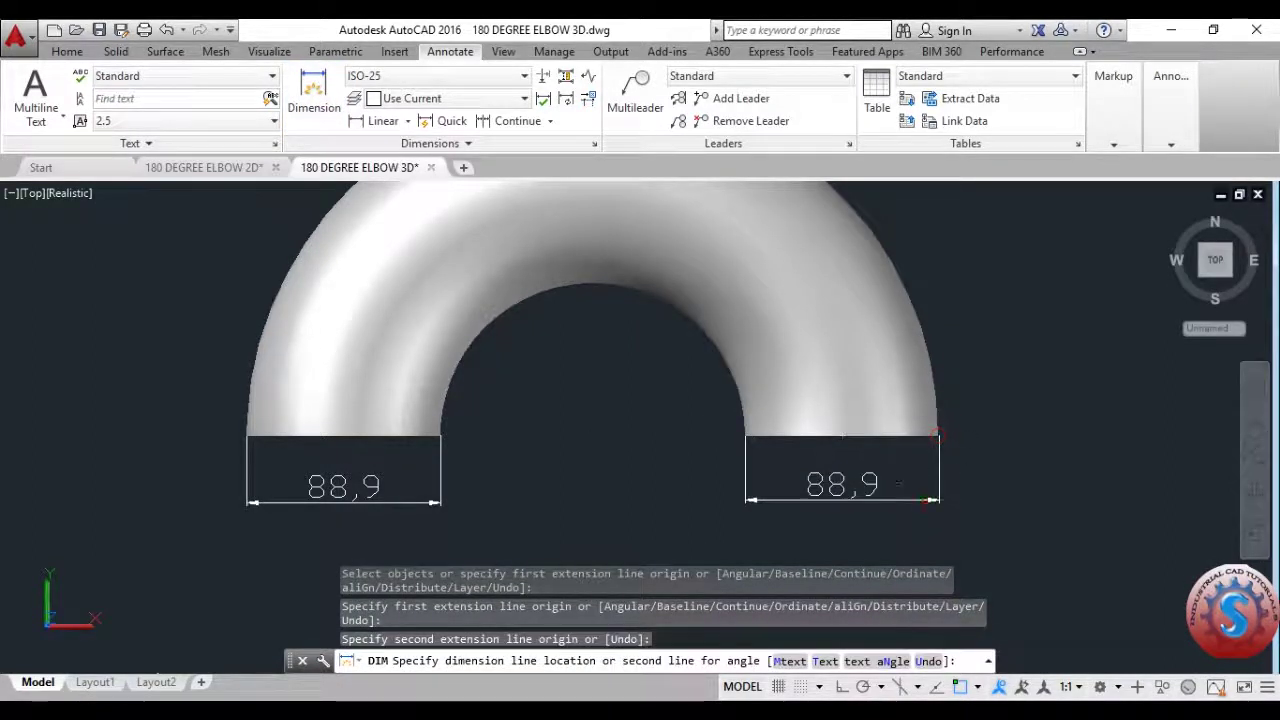
pyautogui.click(928, 499)
pyautogui.moveTo(800, 463); pyautogui.dragTo(774, 451, button='middle')
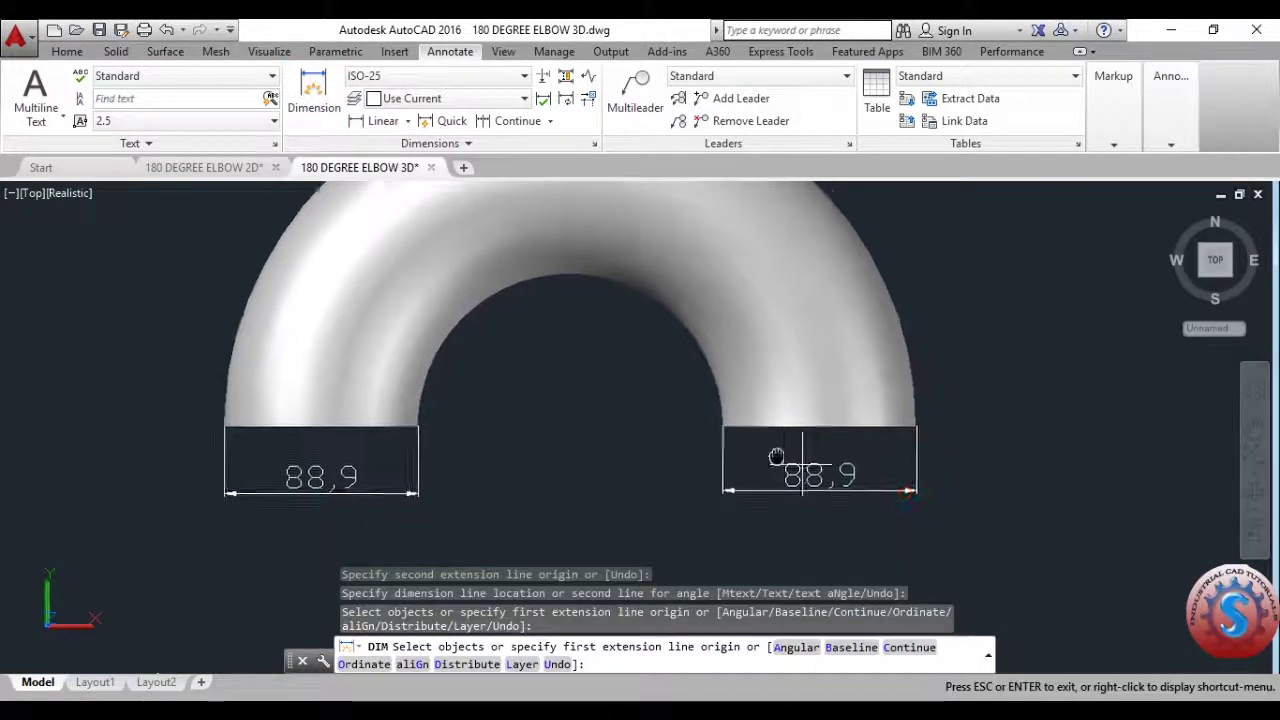
# Start another linear dimension, then cancel it.
pyautogui.click(383, 121)
pyautogui.scroll(5, 199, 424)
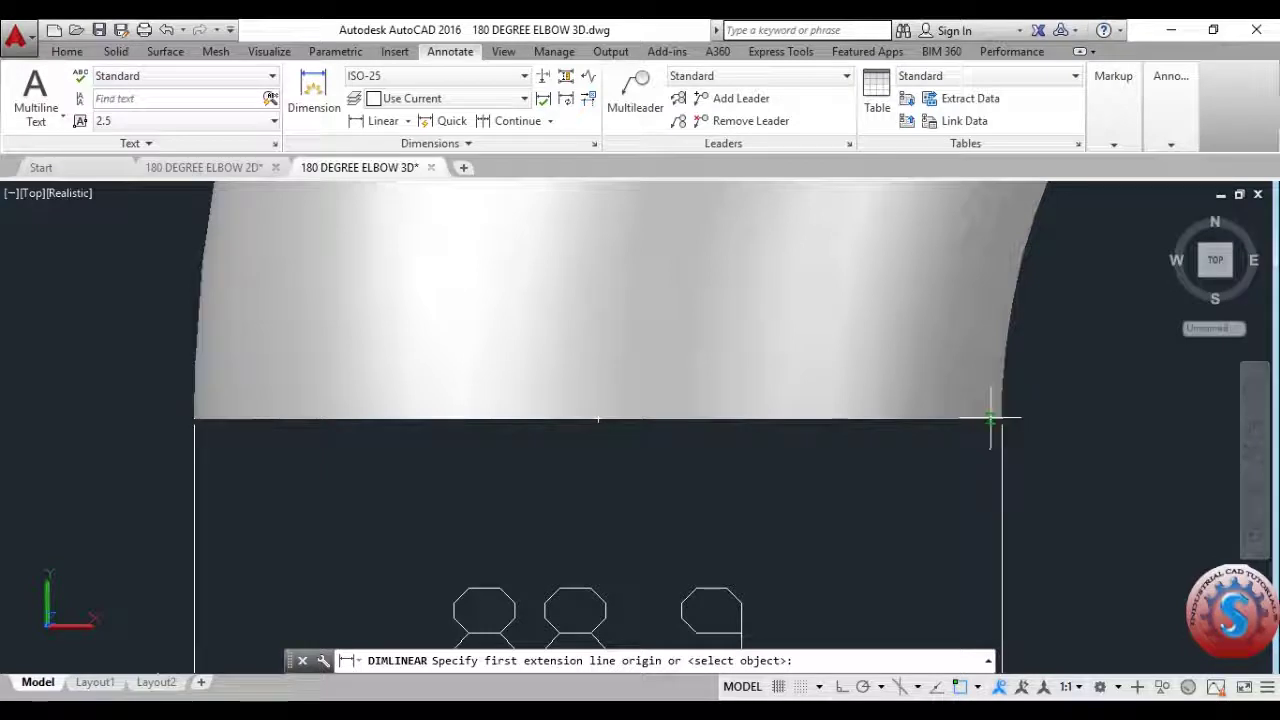
pyautogui.scroll(-6, 925, 450)
pyautogui.press('Escape')
pyautogui.moveTo(843, 435); pyautogui.dragTo(792, 446, button='middle')
pyautogui.press('Escape')
pyautogui.press('Escape')
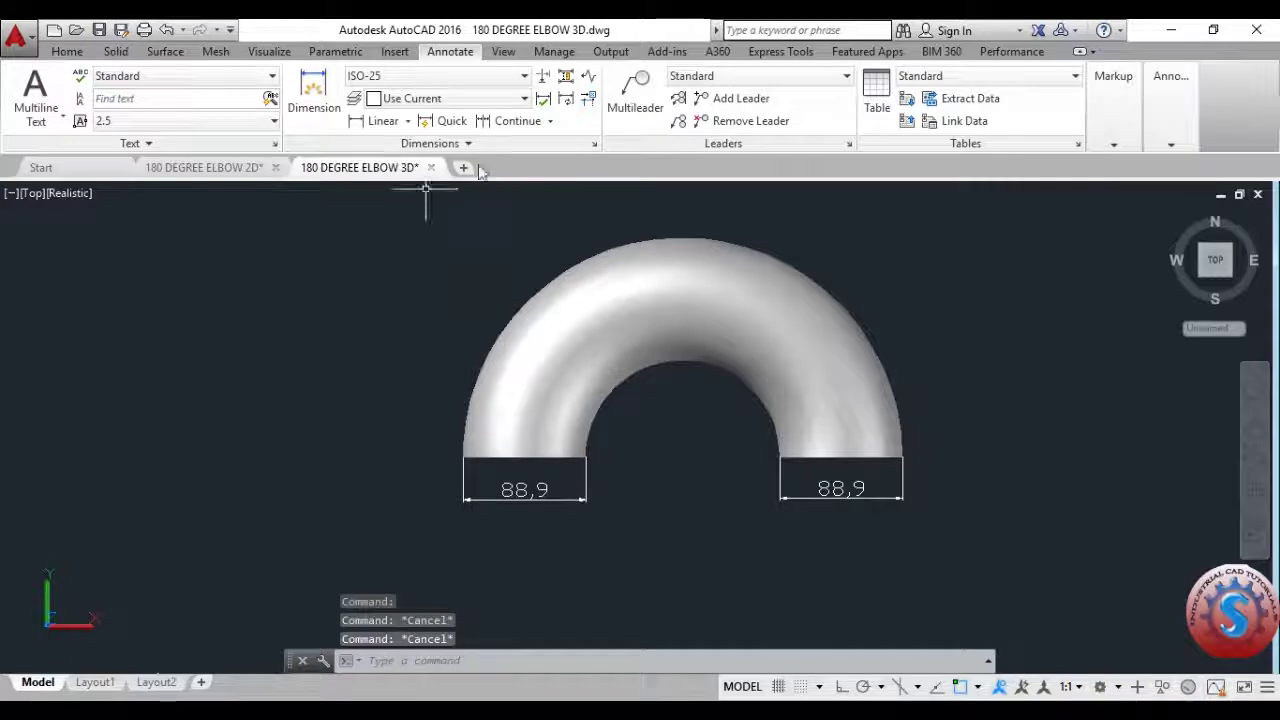
# Begin a vertical linear dimension from the elbow's centre to its top, then abandon it.
pyautogui.click(407, 120)
pyautogui.click(392, 150)
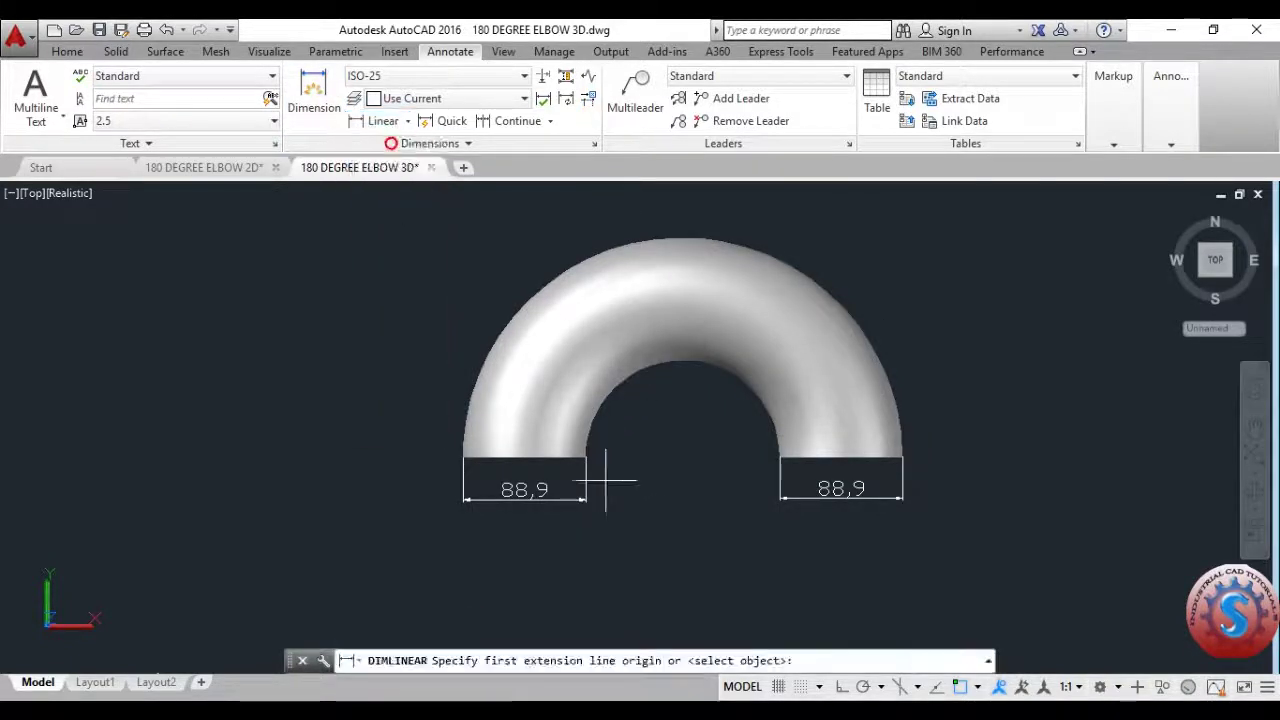
pyautogui.click(683, 458)
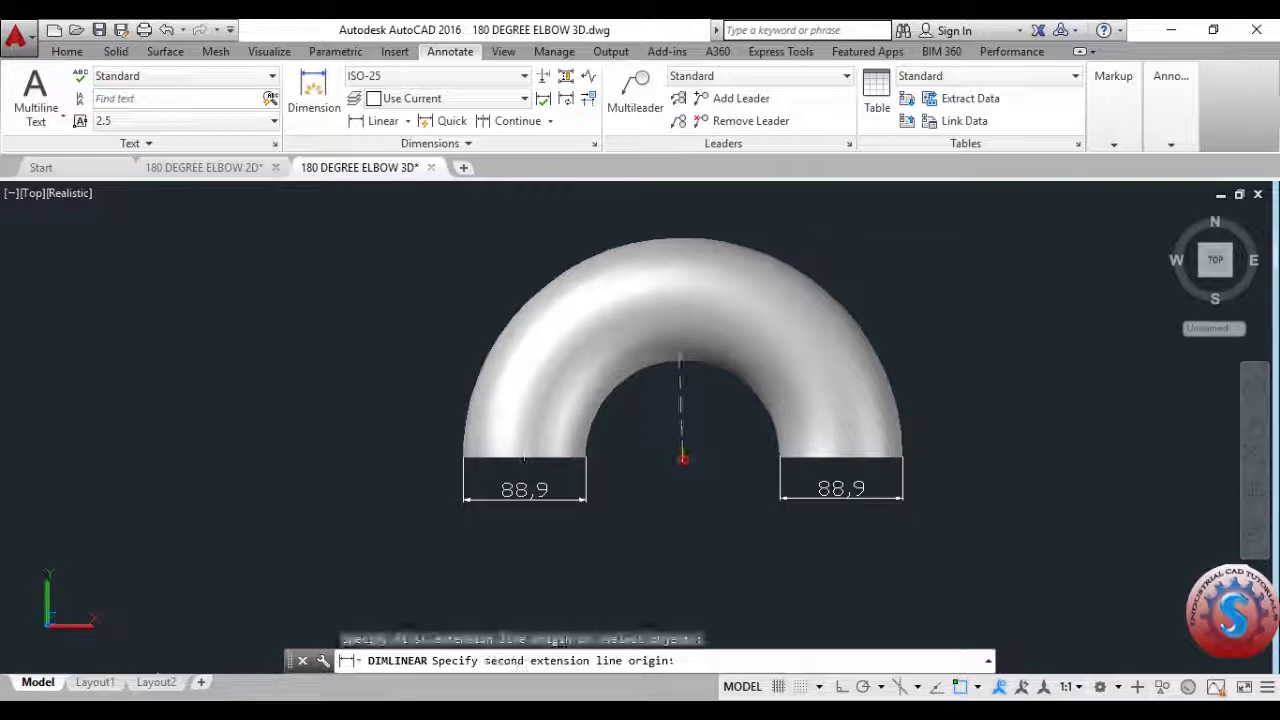
pyautogui.click(841, 686)
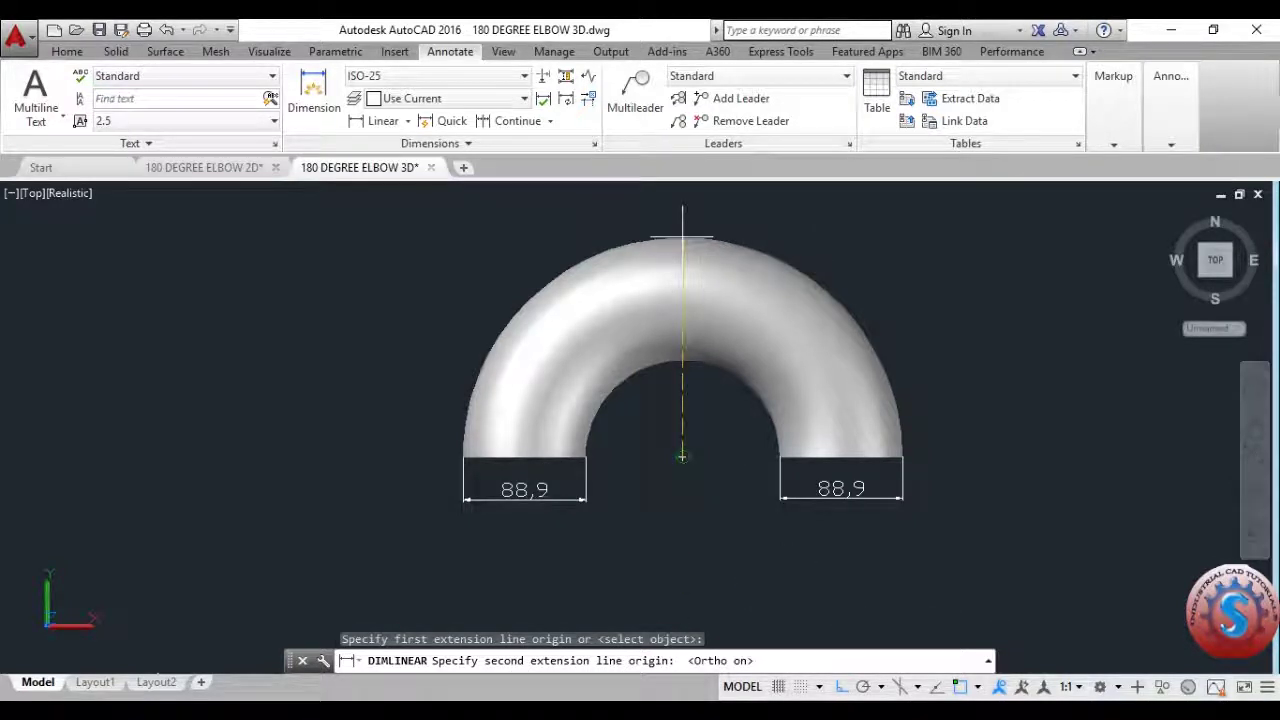
pyautogui.click(683, 237)
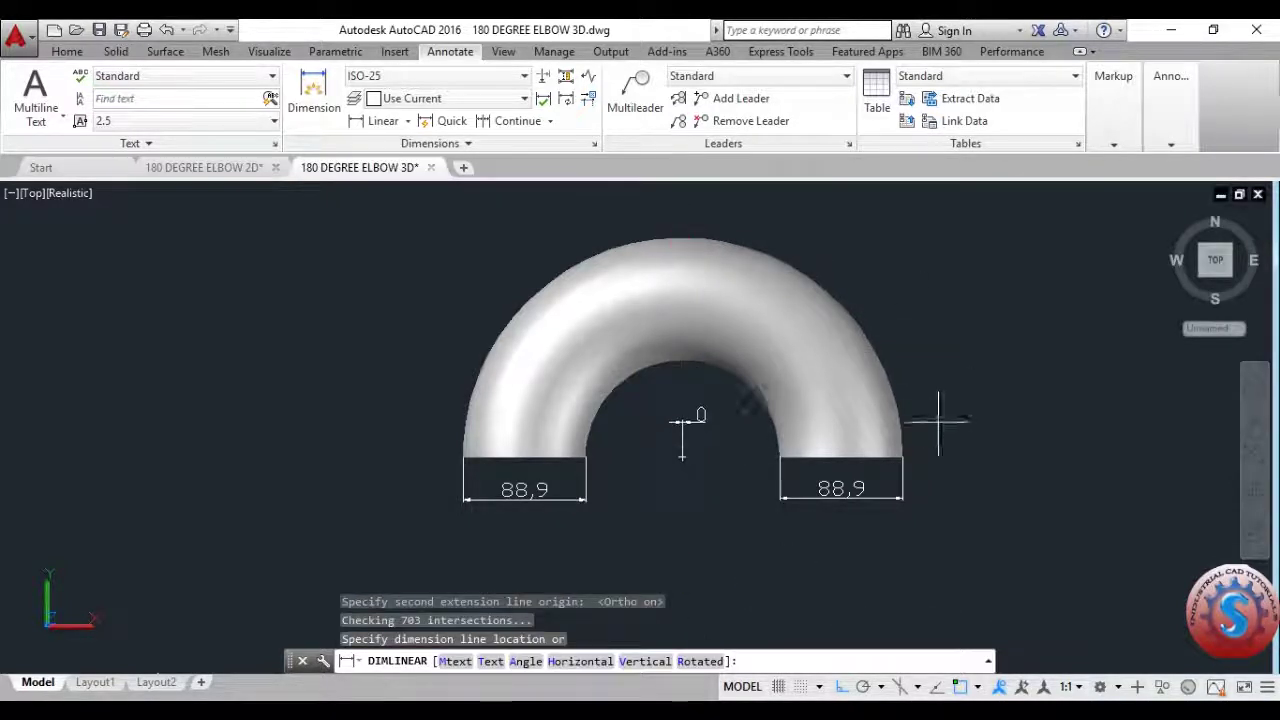
pyautogui.press('Escape')
# Window-select both 88,9 dimensions and delete them.
pyautogui.moveTo(681, 528); pyautogui.dragTo(571, 529, button='middle')
pyautogui.click(710, 531)
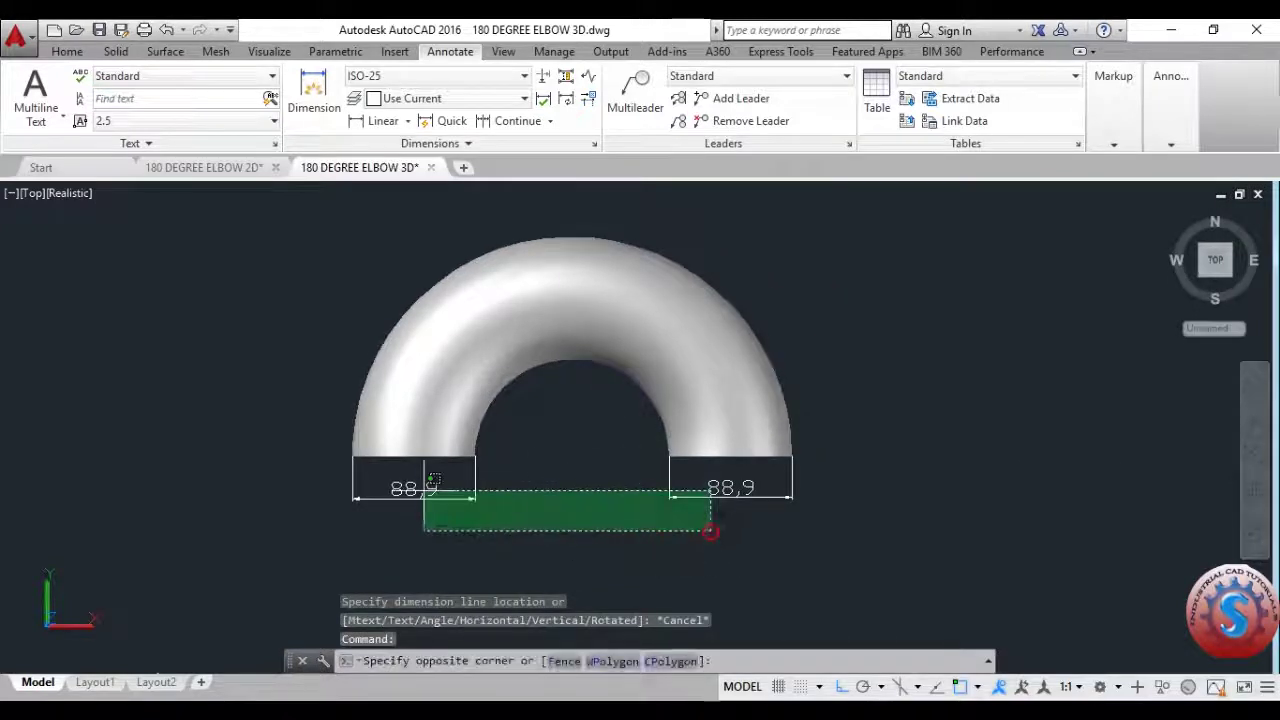
pyautogui.click(425, 490)
pyautogui.press('Delete')
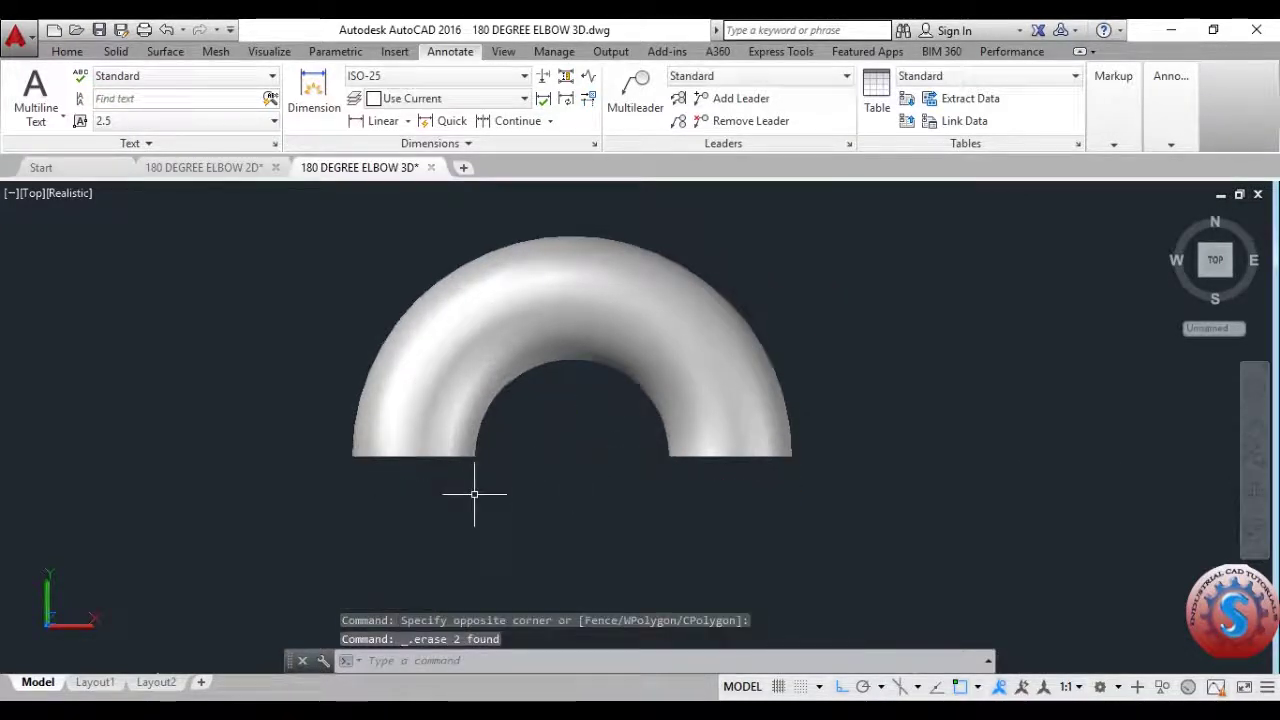
pyautogui.write('3dforbit')
pyautogui.press('Return')
# Orbit the elbow into a tilted view, then look over the 180 DEGREE ELBOW 2D drawing.
pyautogui.moveTo(474, 494)
pyautogui.mouseDown()
pyautogui.moveTo(531, 420)
pyautogui.moveTo(534, 357)
pyautogui.moveTo(560, 378)
pyautogui.moveTo(580, 366)
pyautogui.moveTo(631, 424)
pyautogui.moveTo(580, 263)
pyautogui.moveTo(486, 463)
pyautogui.moveTo(512, 346)
pyautogui.mouseUp()
pyautogui.press('Escape')
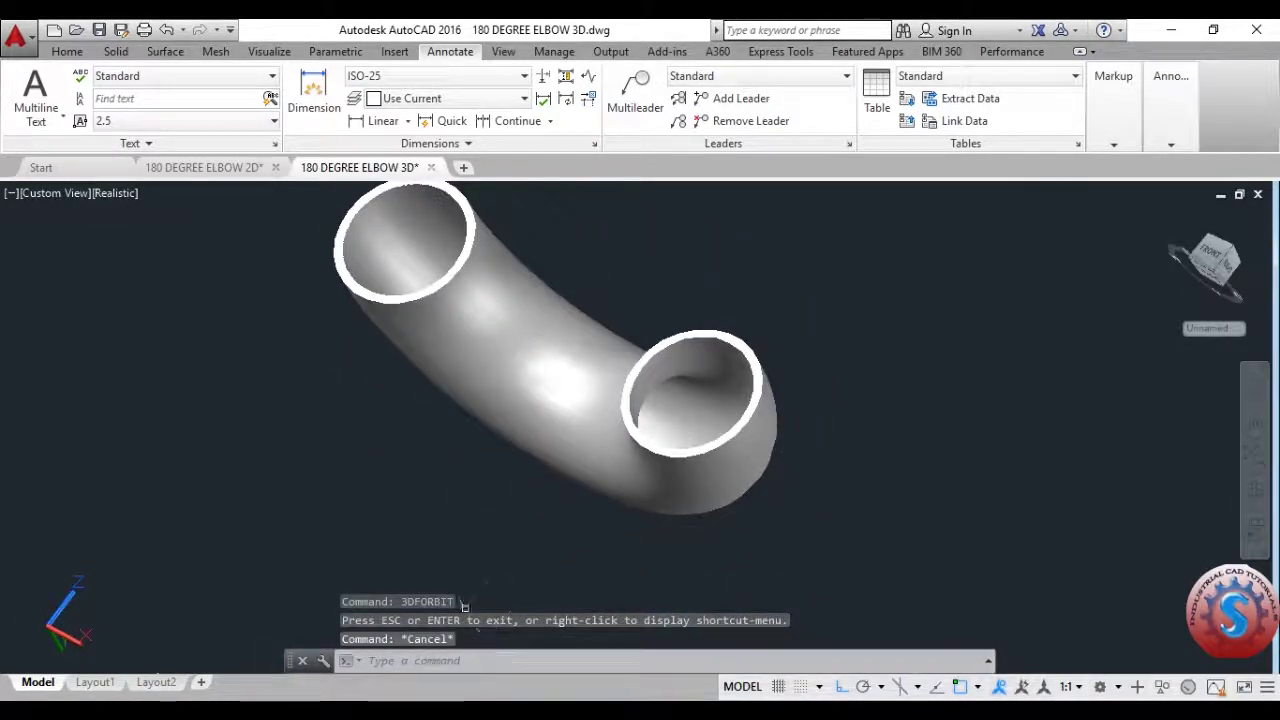
pyautogui.click(205, 168)
pyautogui.scroll(-4, 610, 417)
pyautogui.scroll(8, 542, 360)
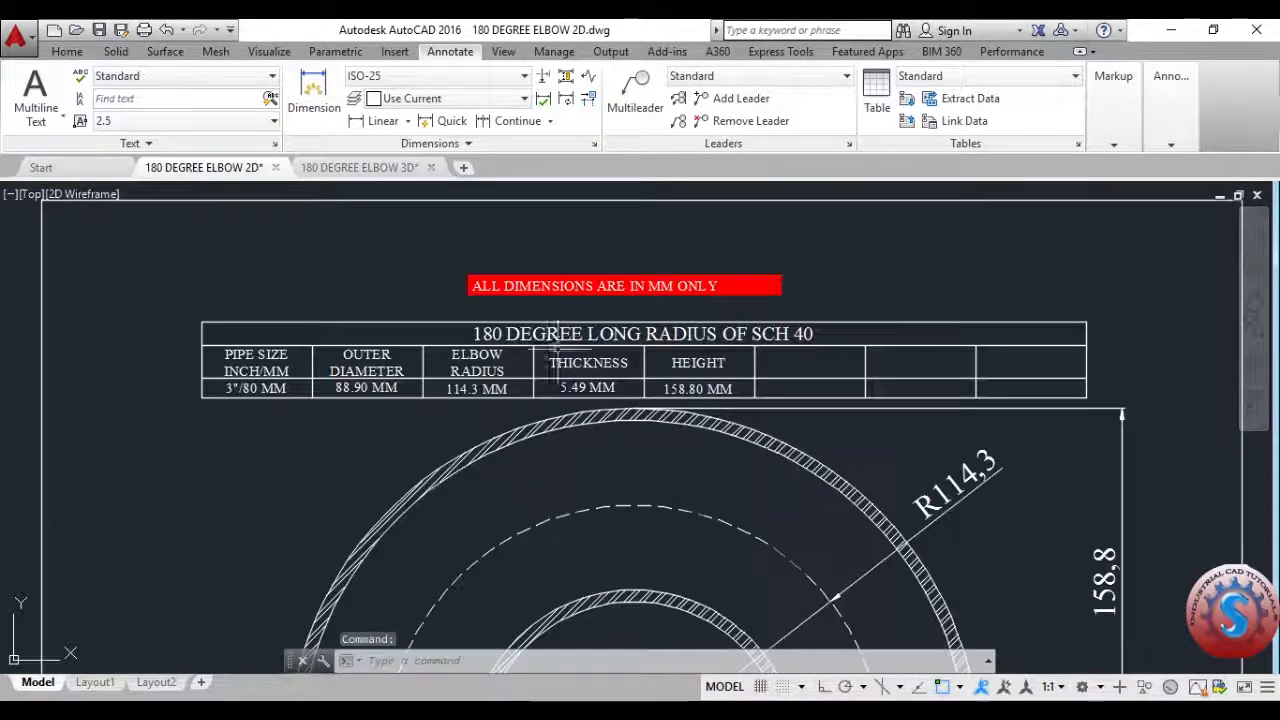
pyautogui.scroll(-4, 547, 380)
pyautogui.moveTo(547, 380)
pyautogui.mouseDown(button='middle')
pyautogui.moveTo(513, 360)
pyautogui.moveTo(555, 254)
pyautogui.mouseUp(button='middle')
pyautogui.scroll(3, 533, 376)
pyautogui.scroll(-3, 460, 430)
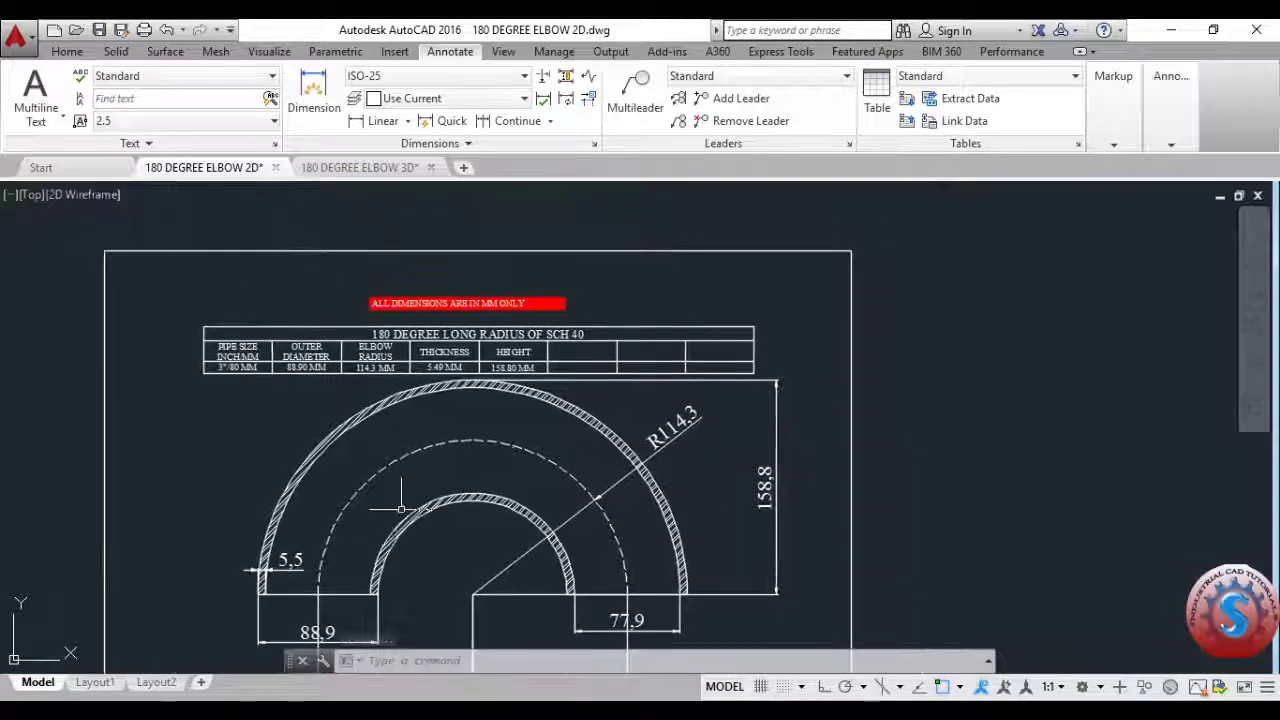
pyautogui.scroll(2, 547, 372)
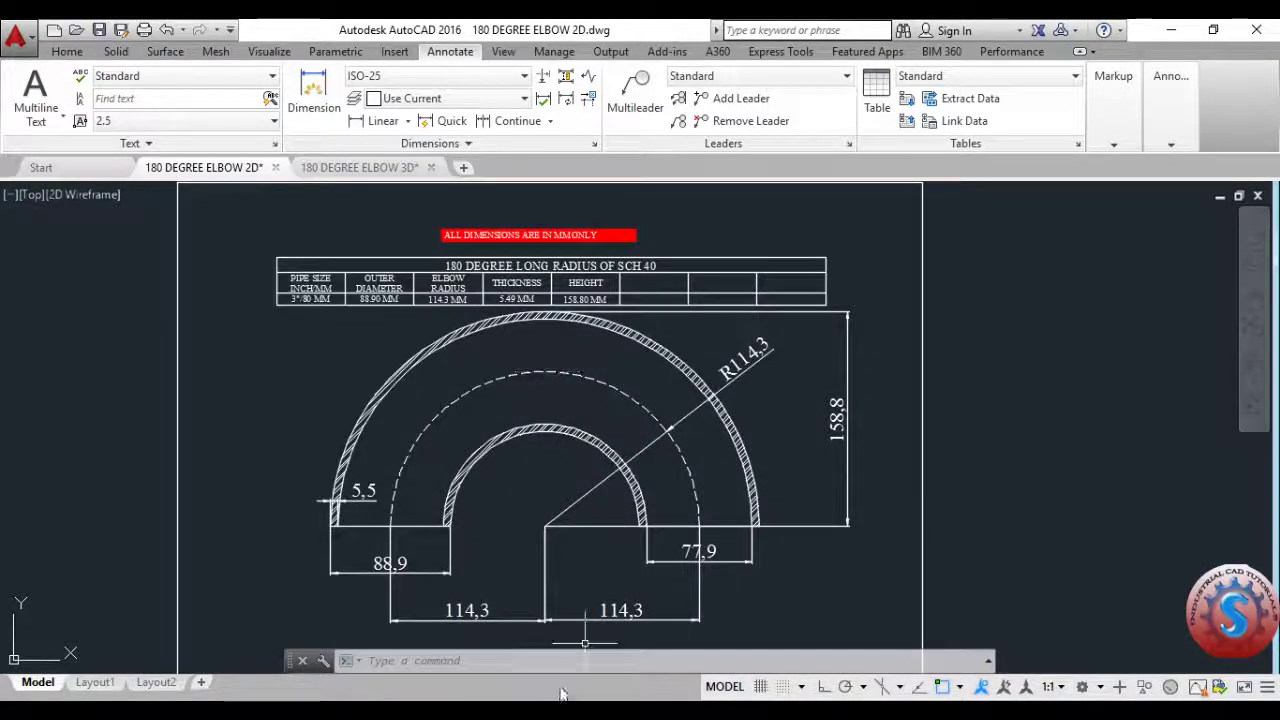
# Return to the 180 DEGREE ELBOW 3D drawing and reposition the elbow in view.
pyautogui.click(360, 167)
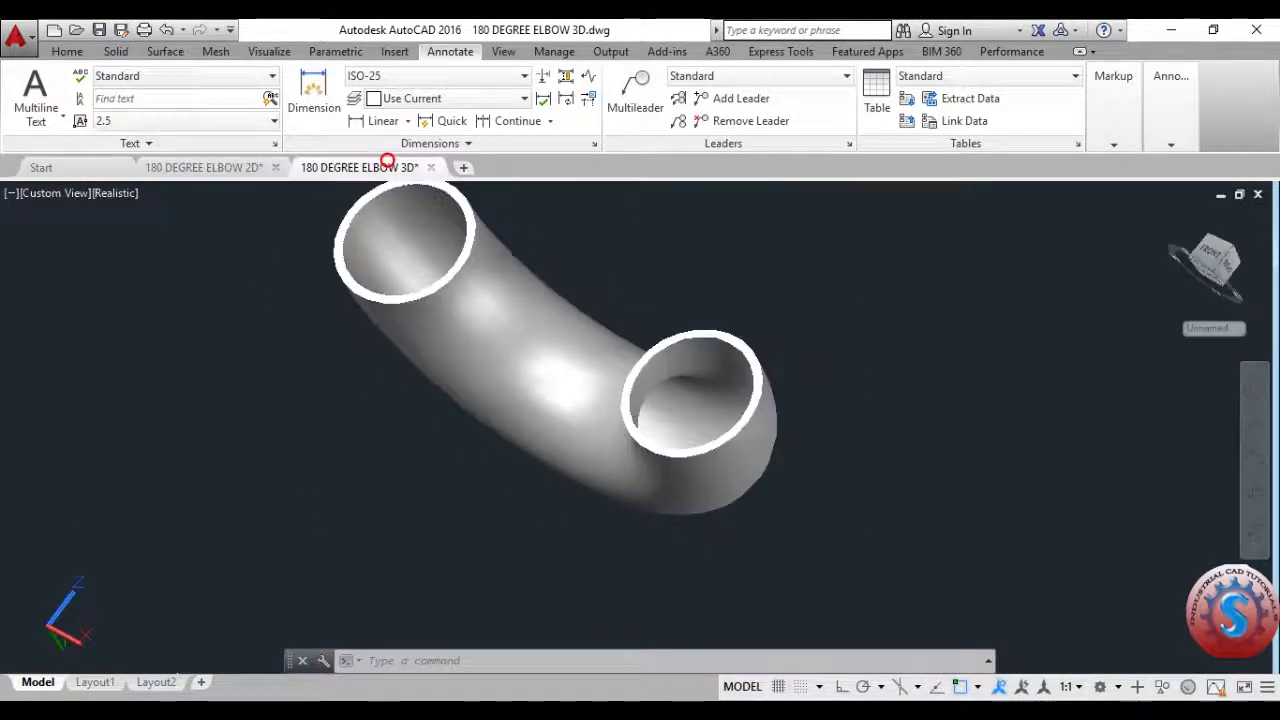
pyautogui.moveTo(624, 414); pyautogui.dragTo(689, 446, button='middle')
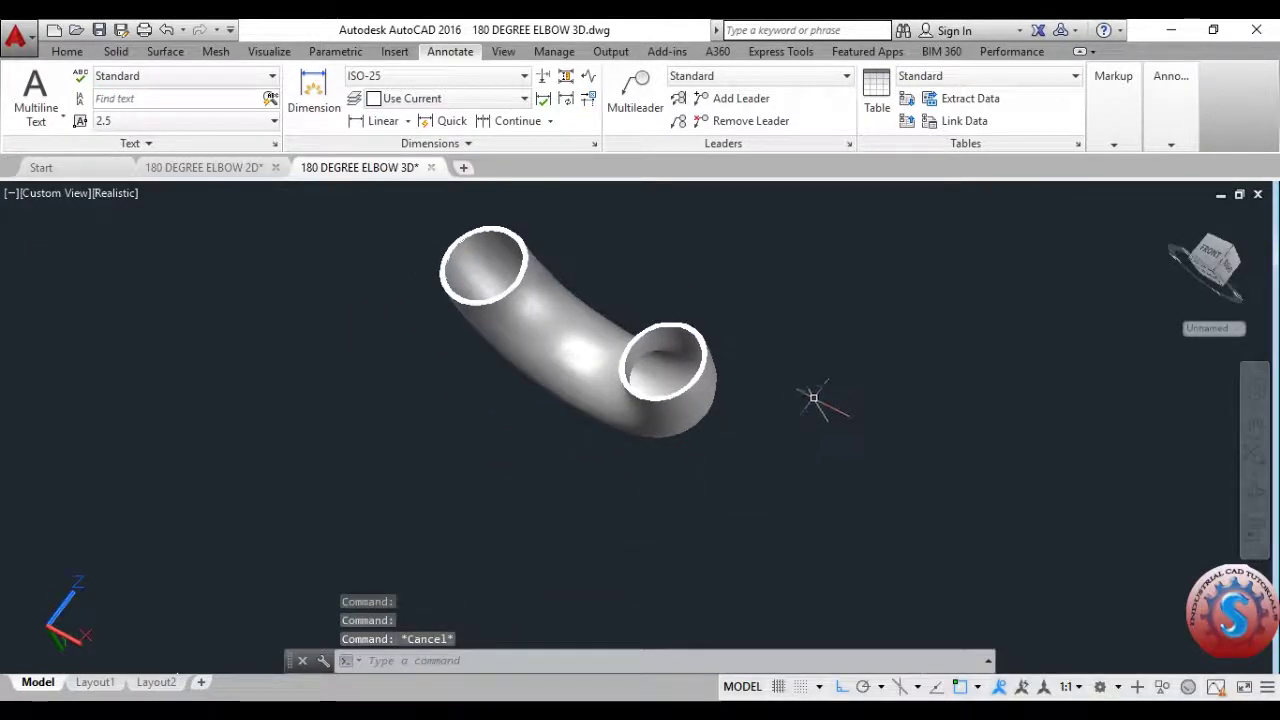
pyautogui.press('Escape')
pyautogui.click(272, 51)
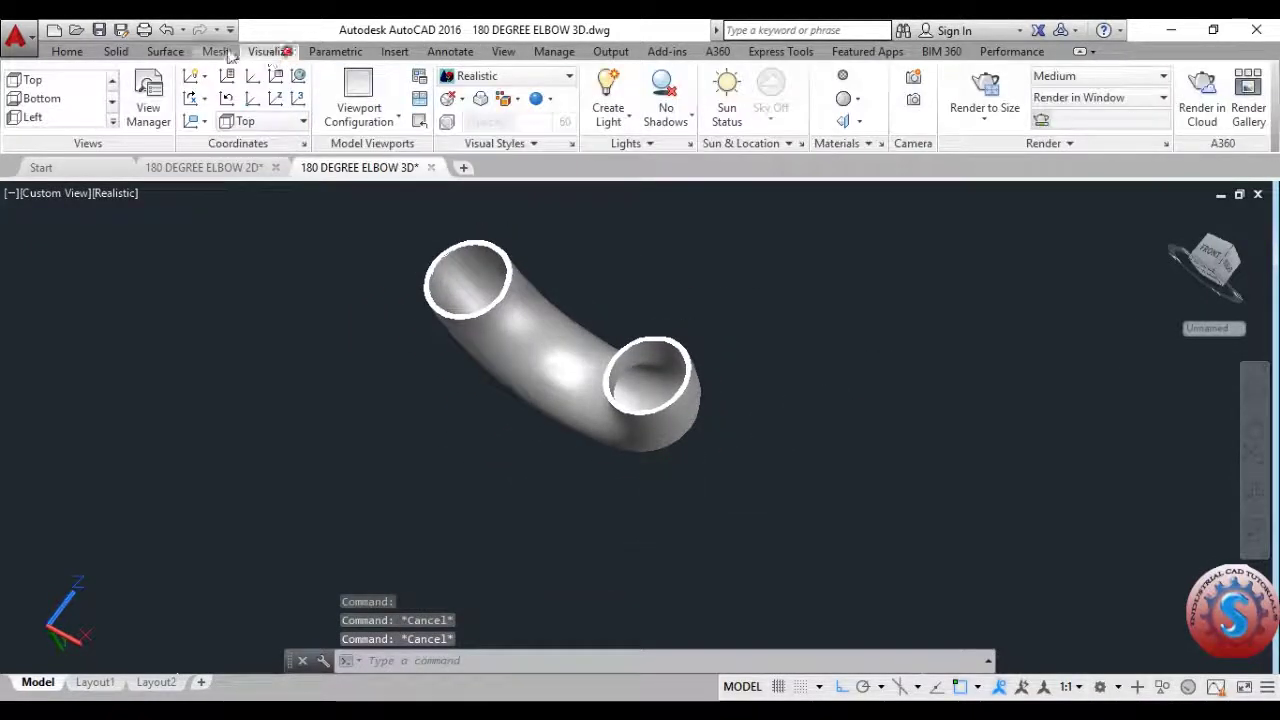
# Split the drawing area into a Four: Equal viewport configuration.
pyautogui.click(224, 52)
pyautogui.click(272, 51)
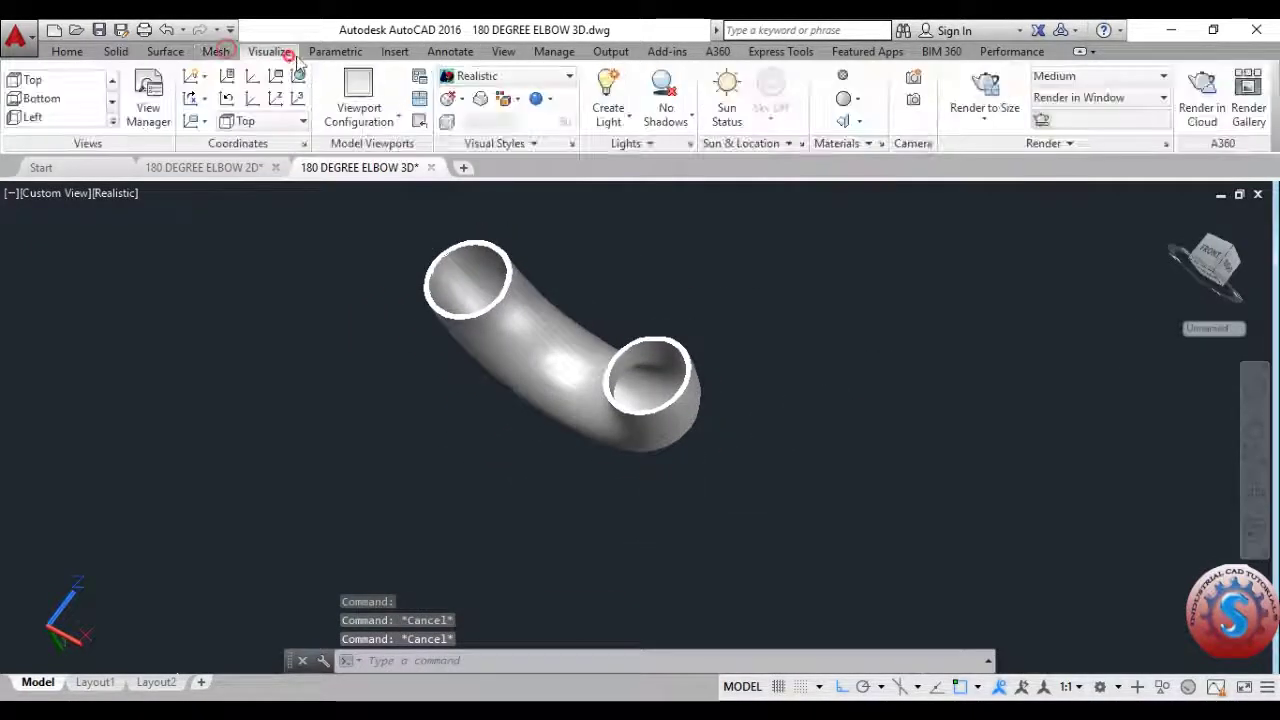
pyautogui.click(388, 114)
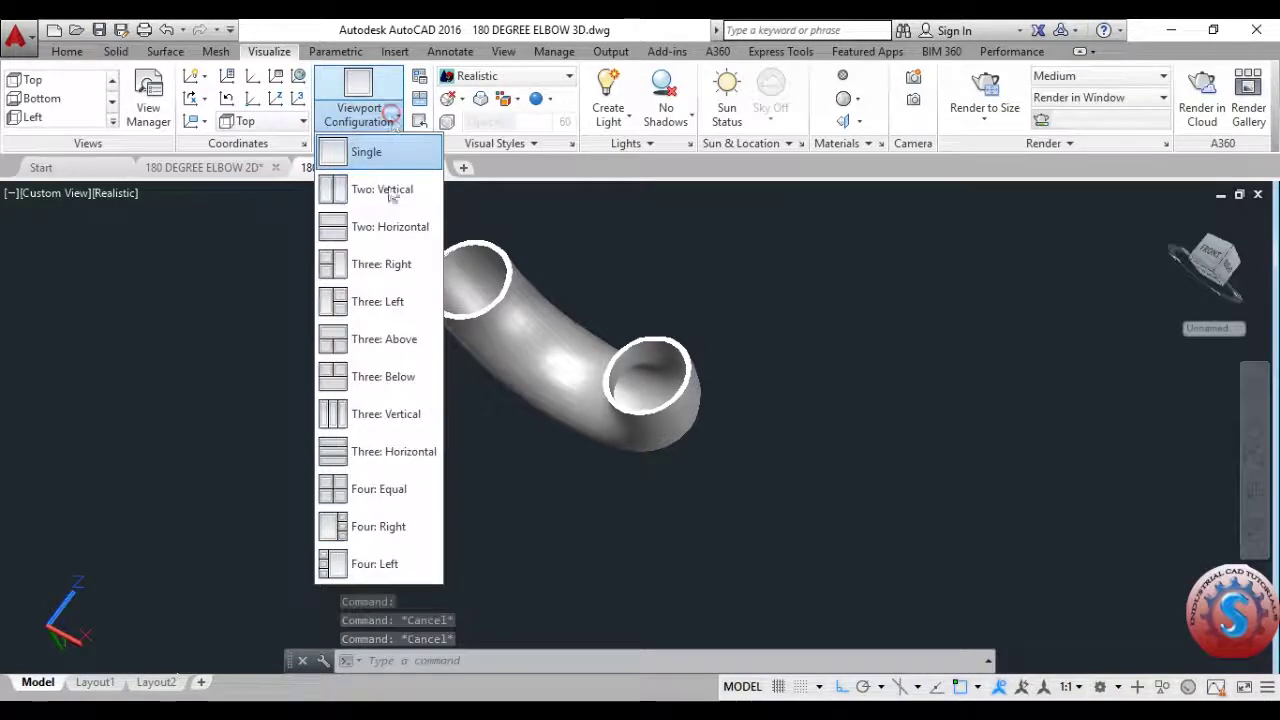
pyautogui.click(370, 488)
# Activate the upper-left viewport and free-orbit its elbow with 3DF.
pyautogui.click(380, 272)
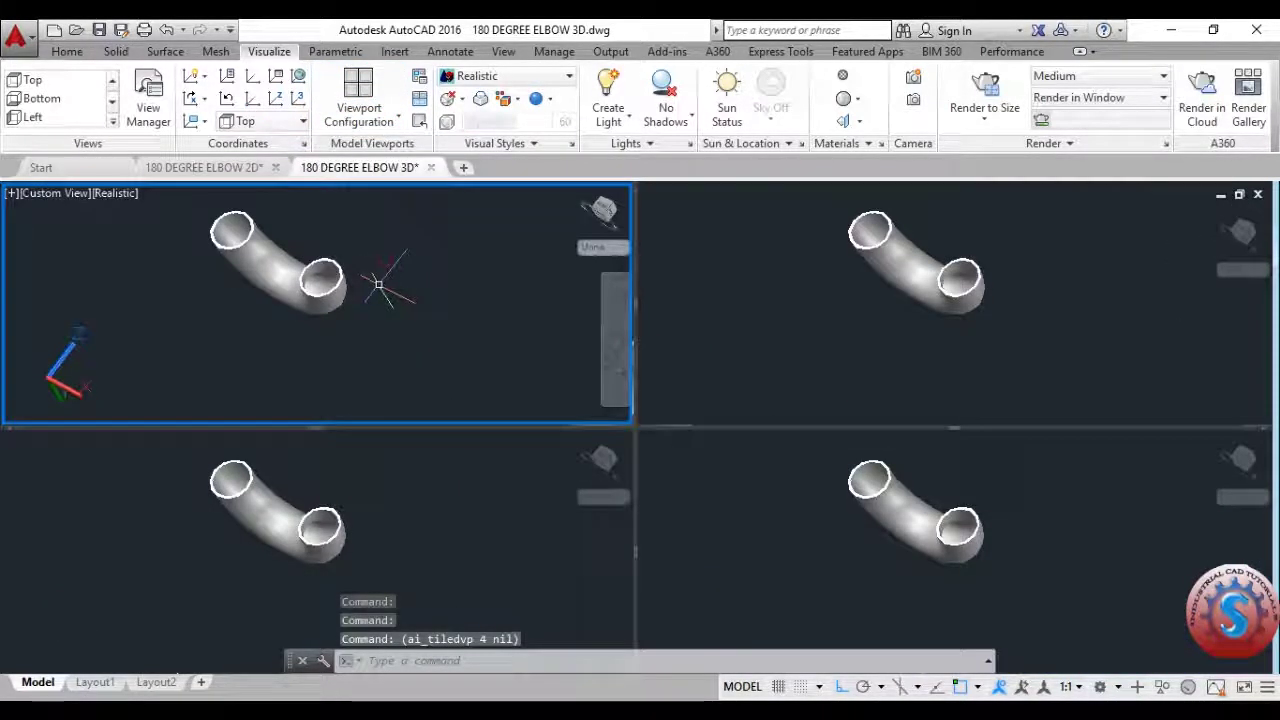
pyautogui.write('3')
pyautogui.press('Escape')
pyautogui.press('Escape')
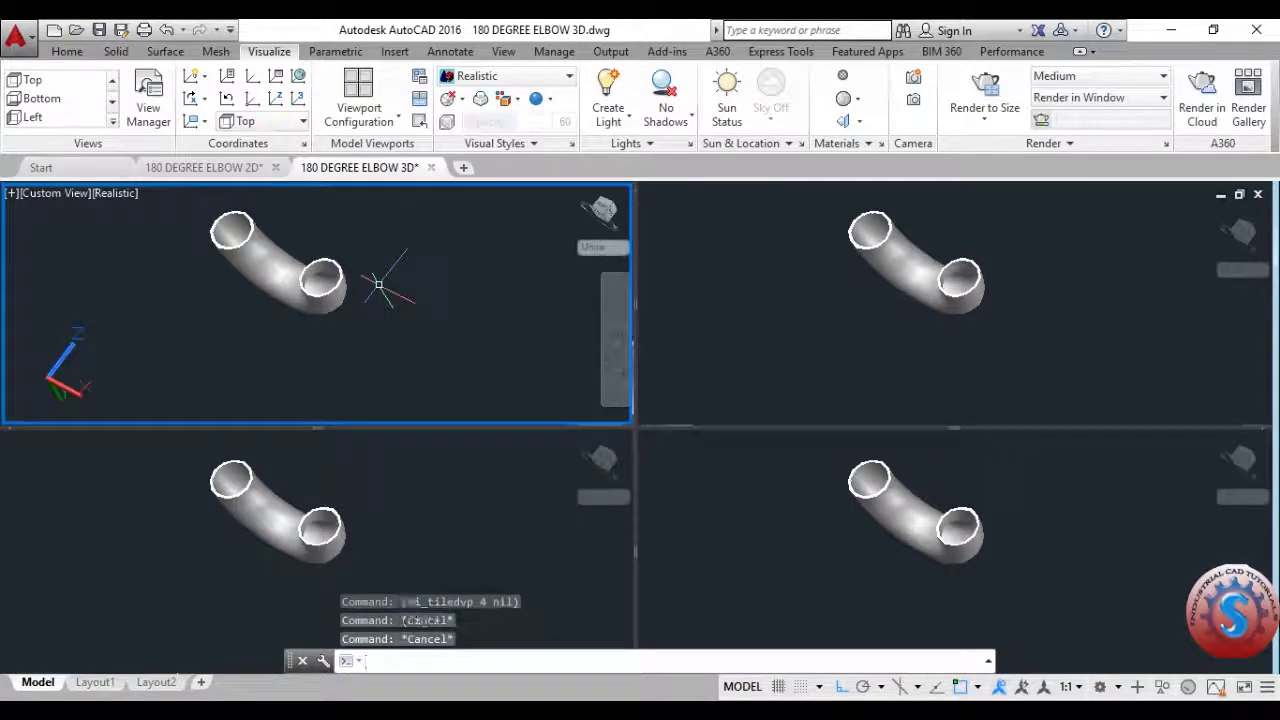
pyautogui.write('3DF')
pyautogui.press('Return')
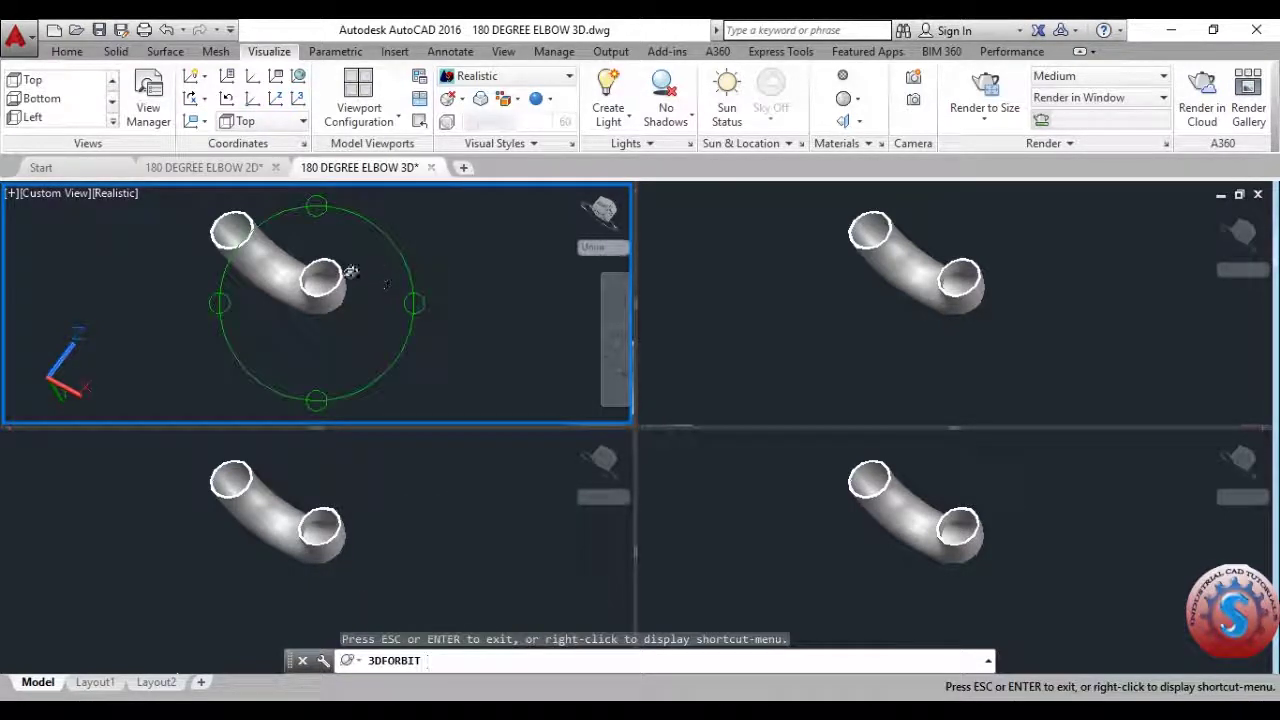
pyautogui.moveTo(350, 272); pyautogui.dragTo(507, 338)
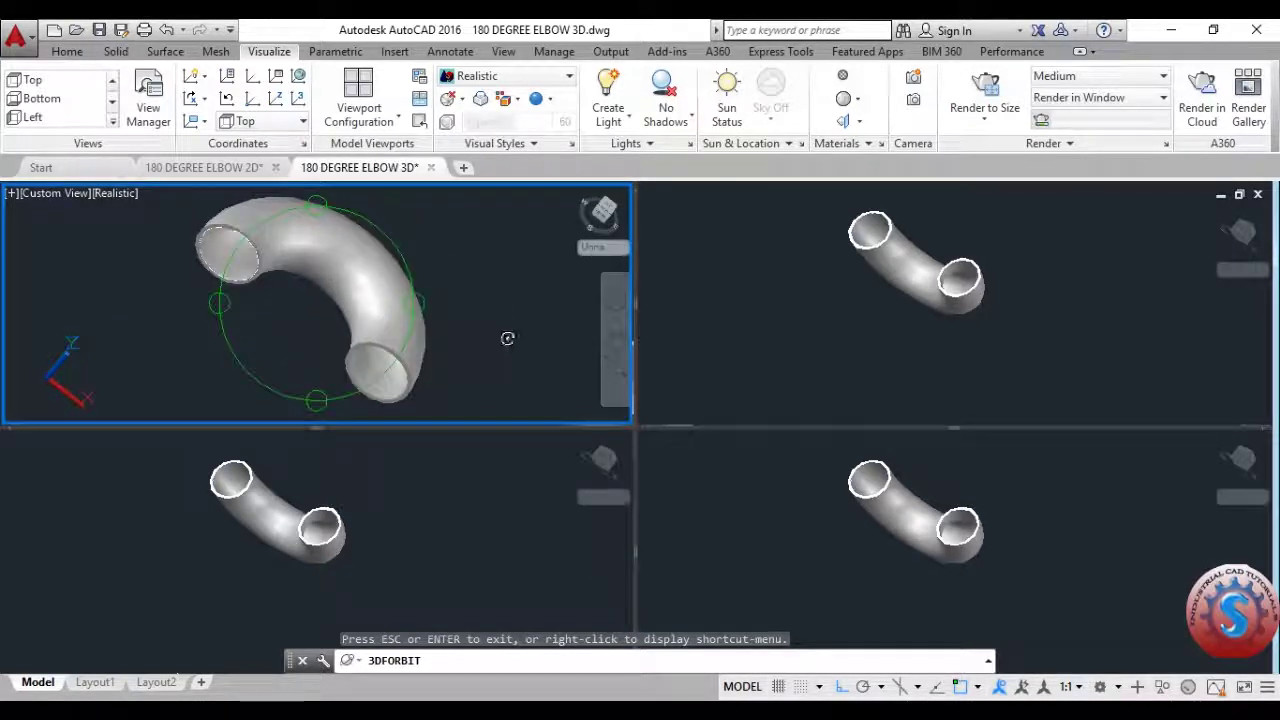
# End the upper-left orbit, activate the lower-left viewport and clear the unrecognised 3FG command.
pyautogui.press('Escape')
pyautogui.click(391, 526)
pyautogui.write('3')
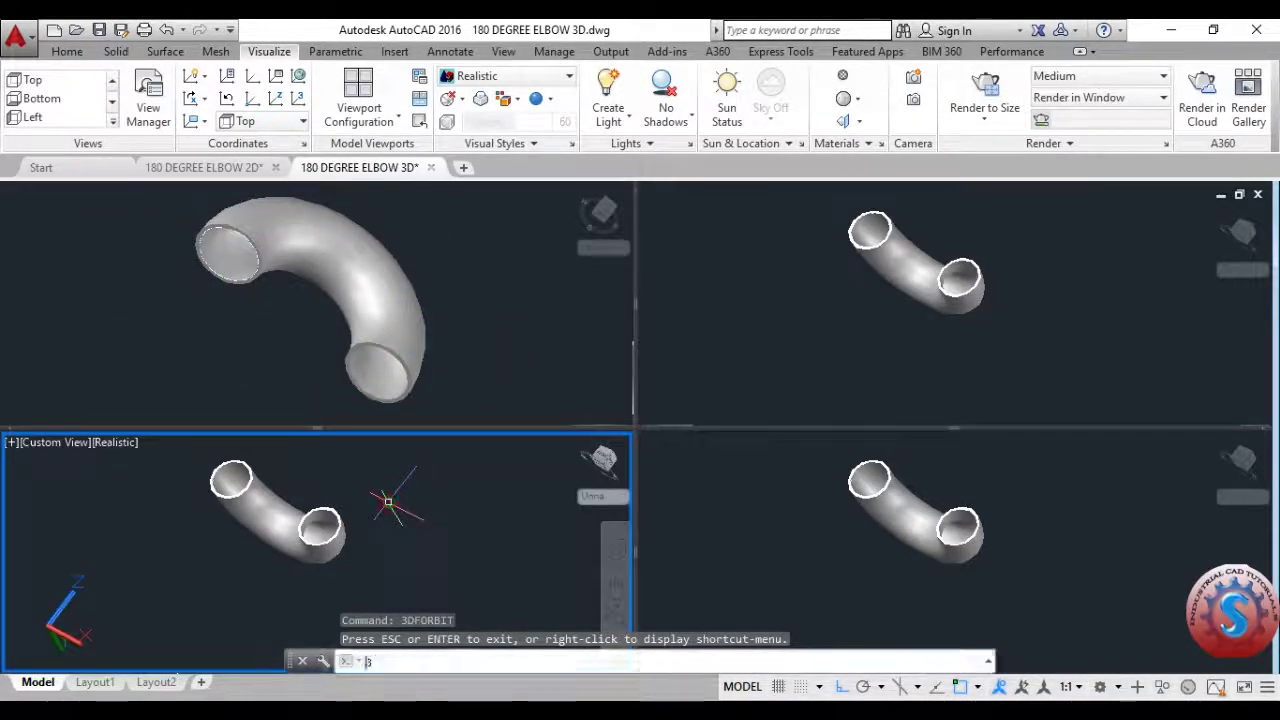
pyautogui.write('FG')
pyautogui.press('Return')
pyautogui.press('Escape')
pyautogui.press('Escape')
pyautogui.press('Escape')
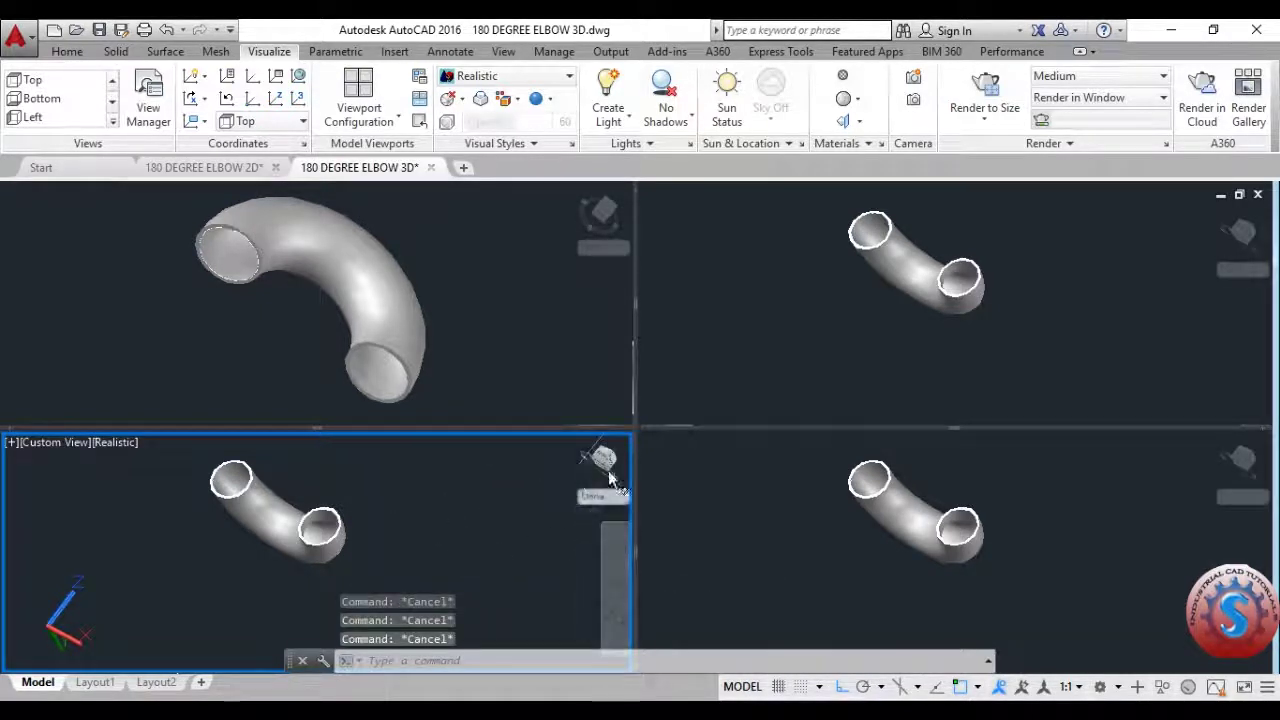
# Set the lower-left viewport to the Front view and adjust its zoom.
pyautogui.click(36, 442)
pyautogui.click(80, 258)
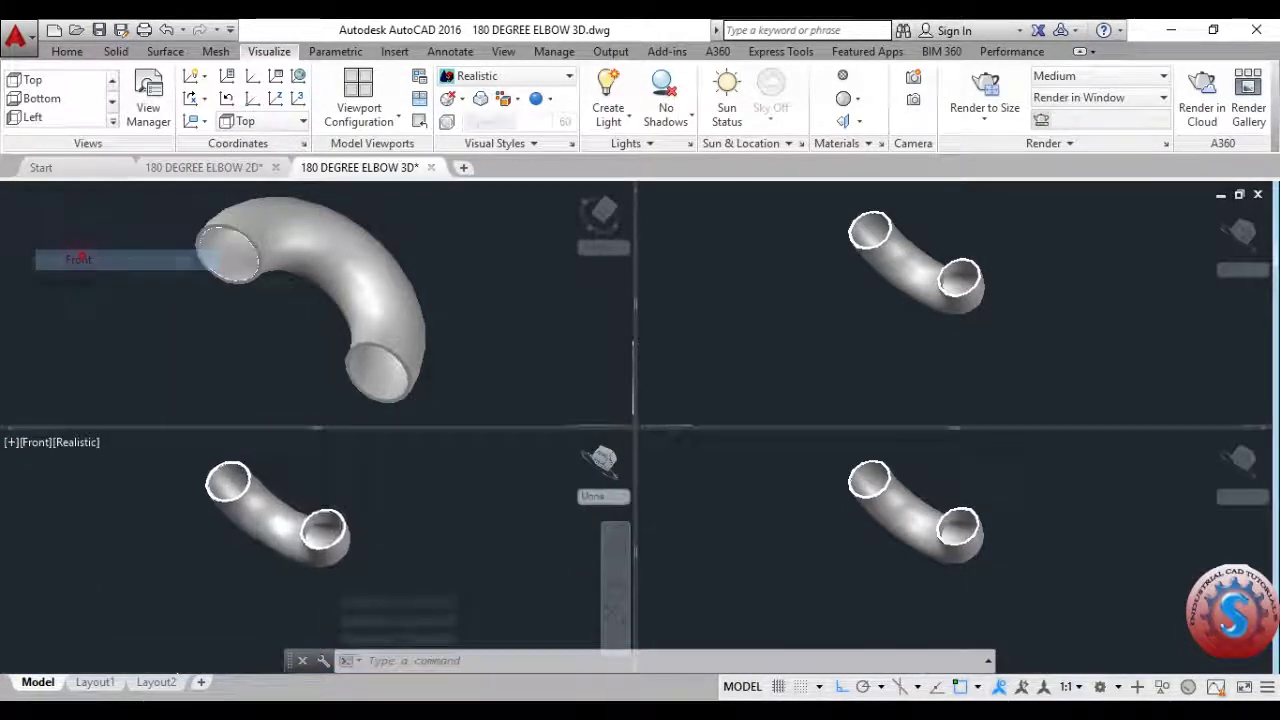
pyautogui.scroll(2, 317, 532)
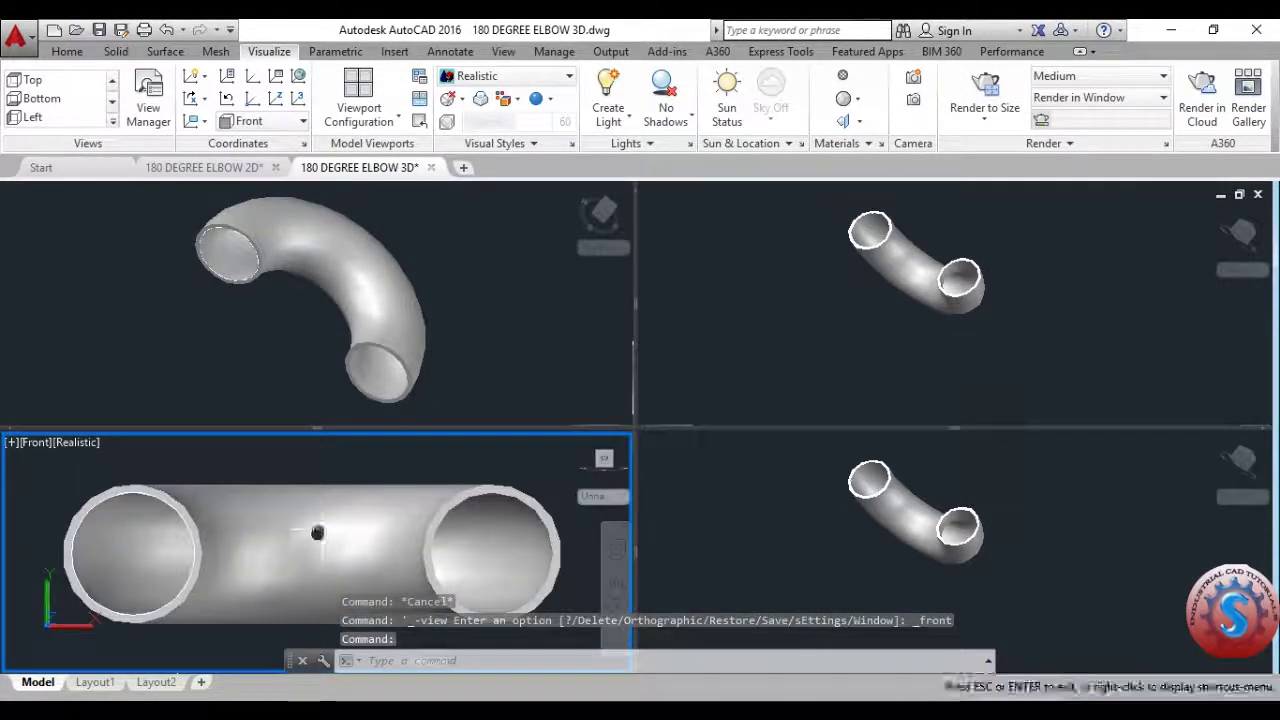
pyautogui.scroll(-2, 317, 532)
pyautogui.scroll(1, 318, 531)
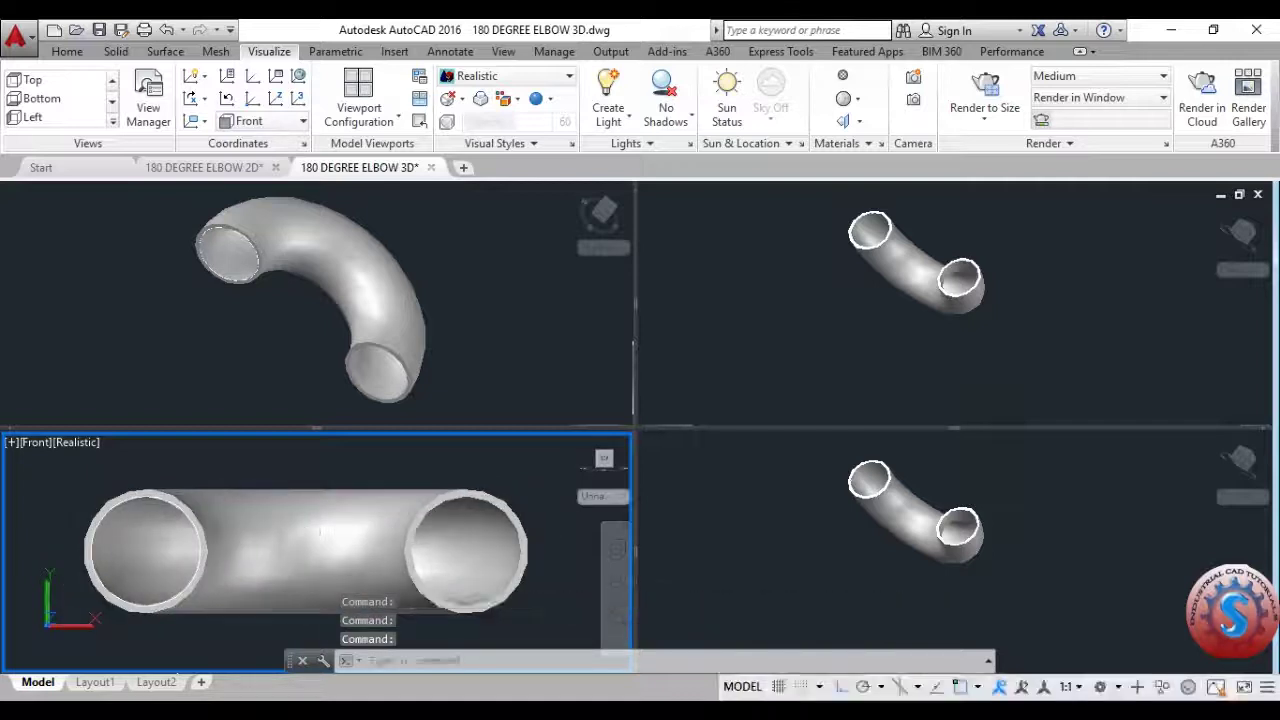
# Try the lower-right viewport in Back, SE Isometric, then NE Isometric views.
pyautogui.click(713, 457)
pyautogui.click(668, 442)
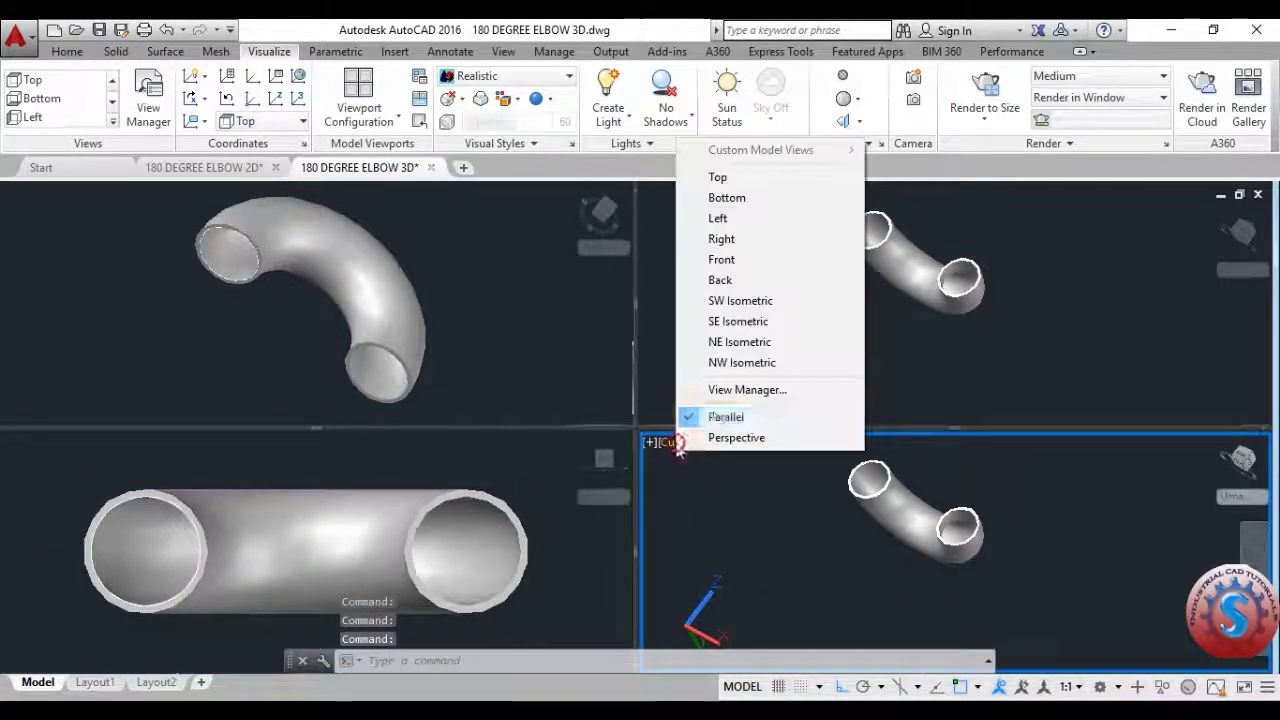
pyautogui.click(722, 281)
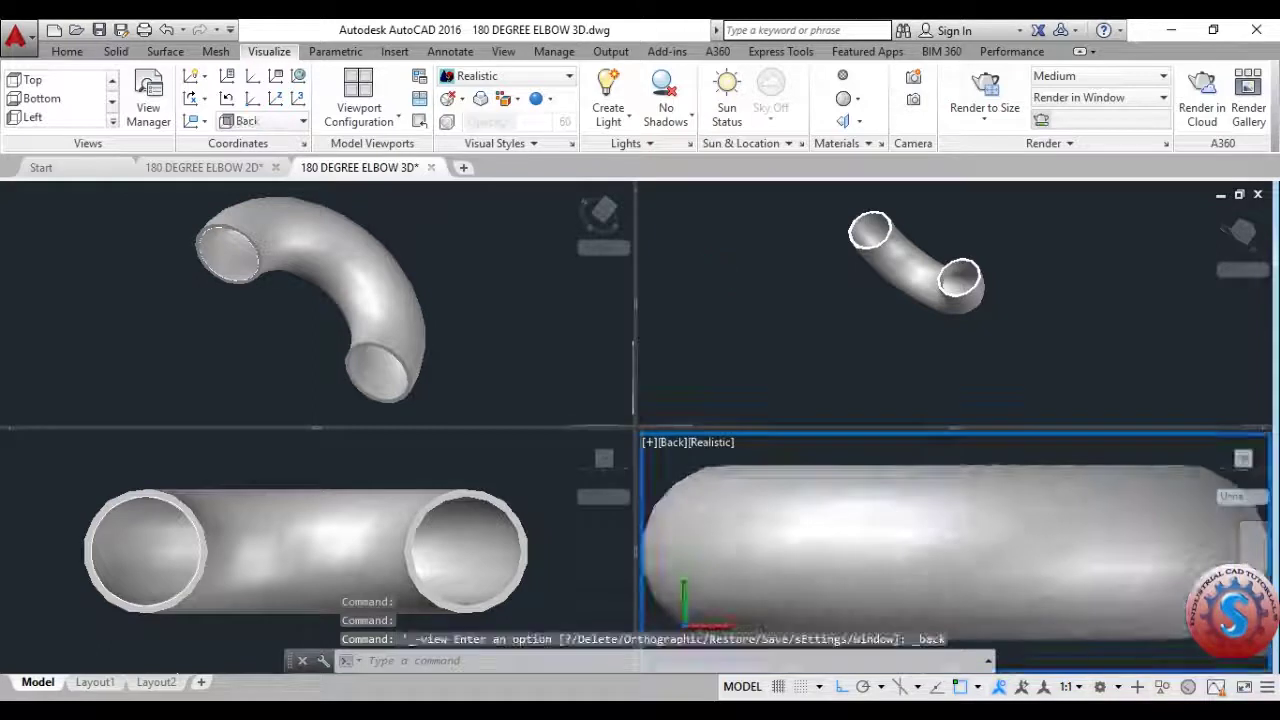
pyautogui.click(671, 444)
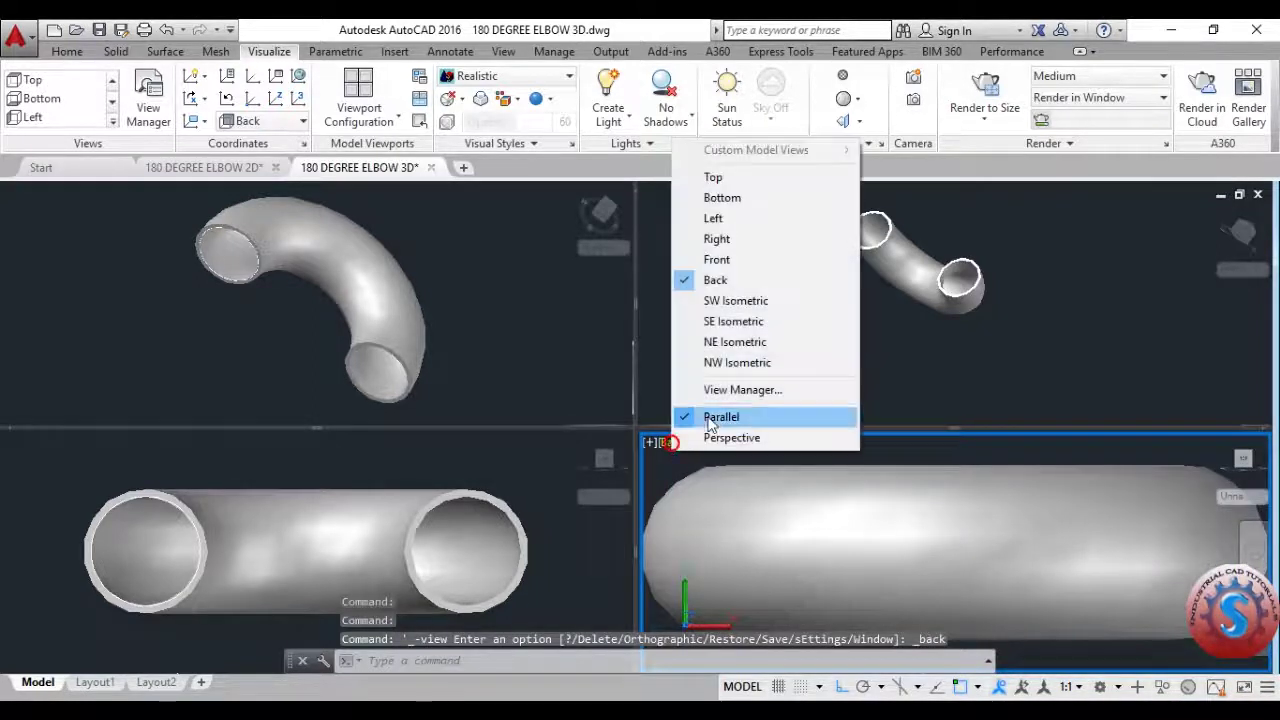
pyautogui.click(735, 325)
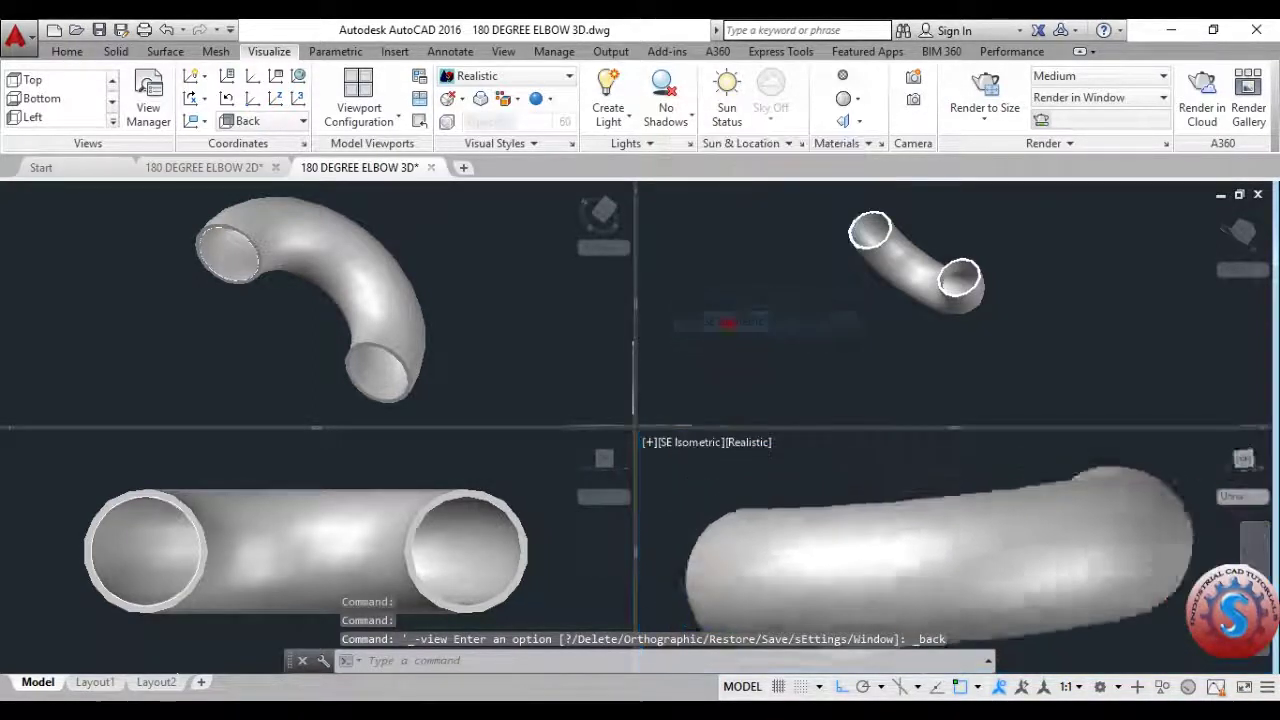
pyautogui.click(697, 442)
pyautogui.click(745, 344)
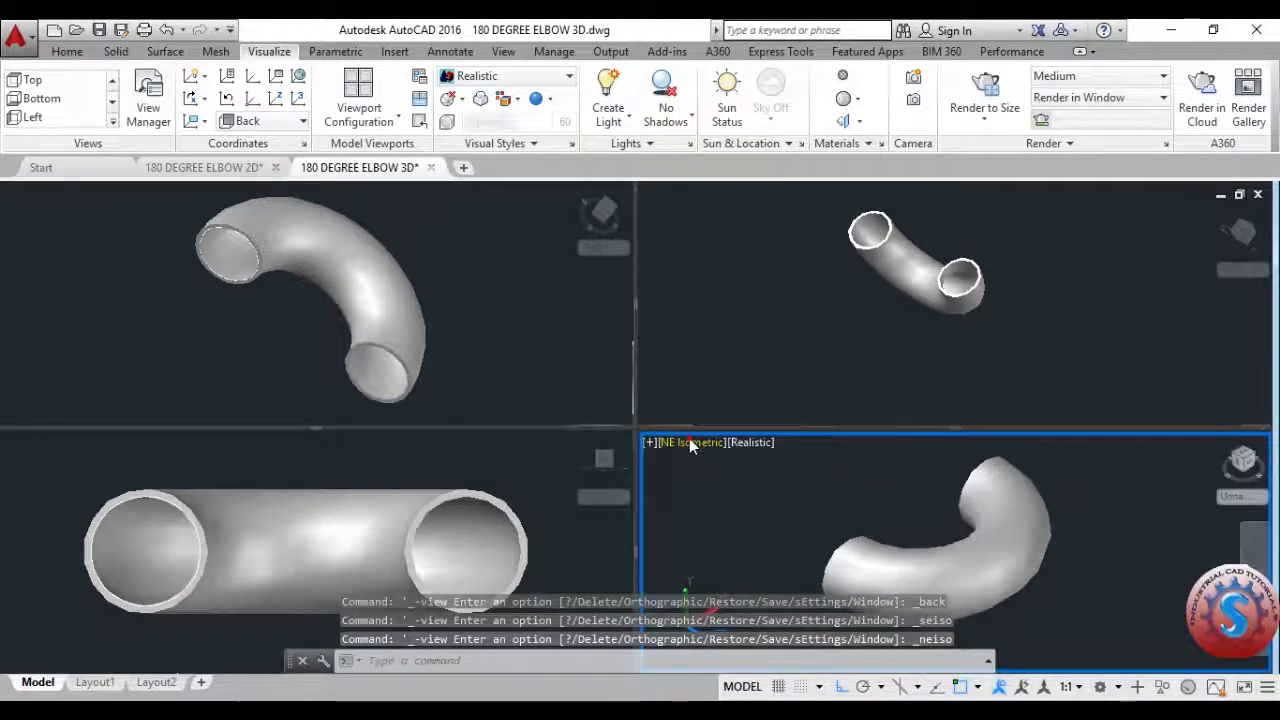
# Settle the lower-right viewport on SE Isometric and adjust its zoom.
pyautogui.click(689, 442)
pyautogui.click(740, 321)
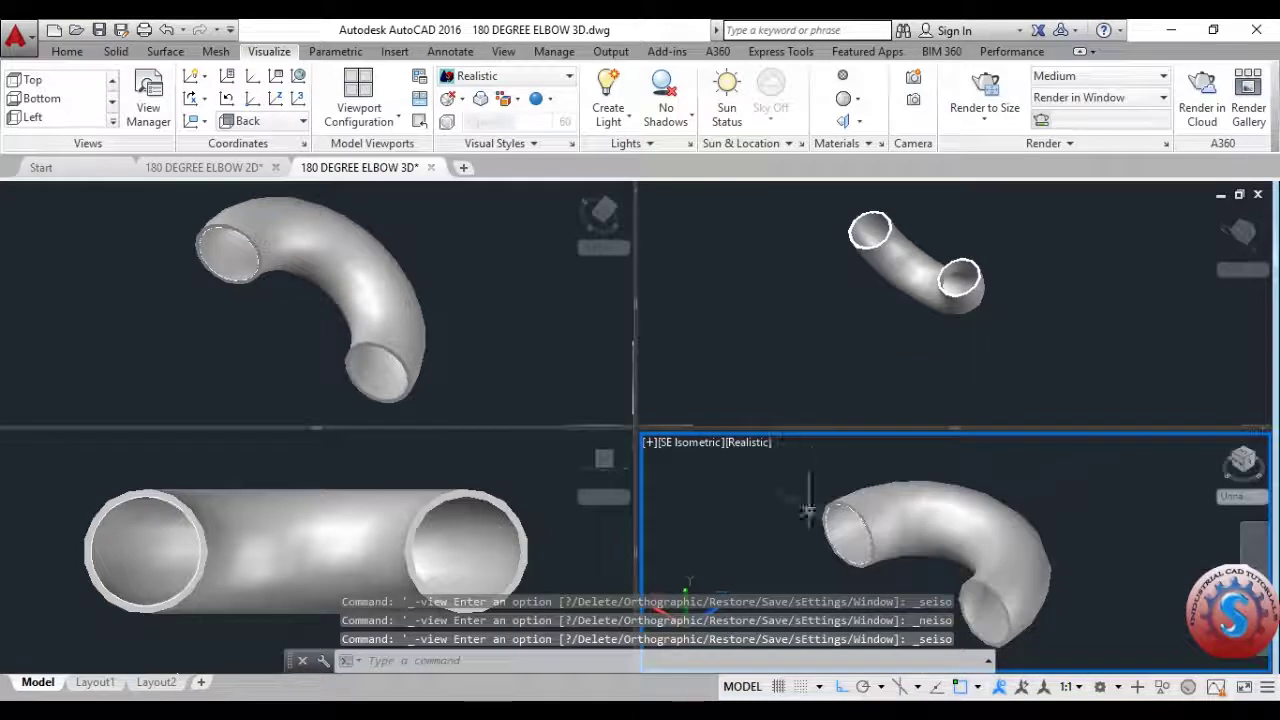
pyautogui.scroll(2, 943, 560)
pyautogui.scroll(-2, 945, 555)
pyautogui.scroll(2, 951, 543)
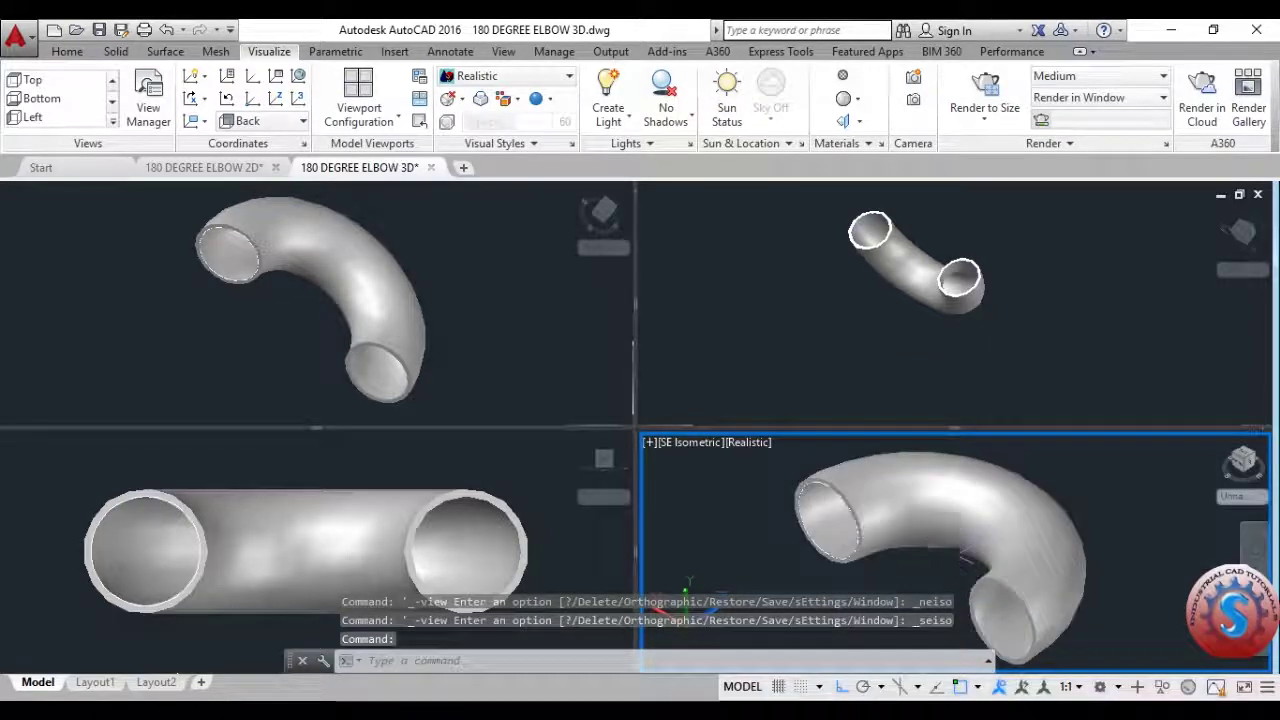
pyautogui.click(410, 220)
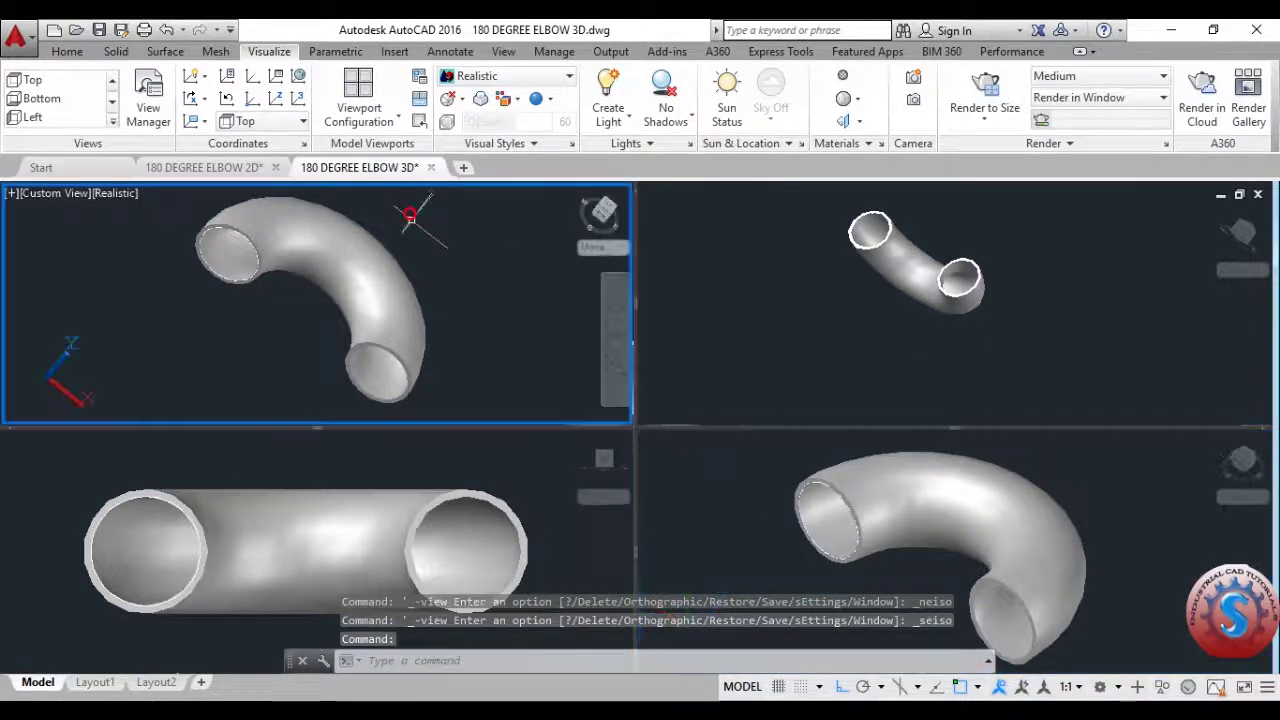
# Switch the upper-left viewport to NW Isometric, then change it to the Back view.
pyautogui.click(46, 193)
pyautogui.click(117, 430)
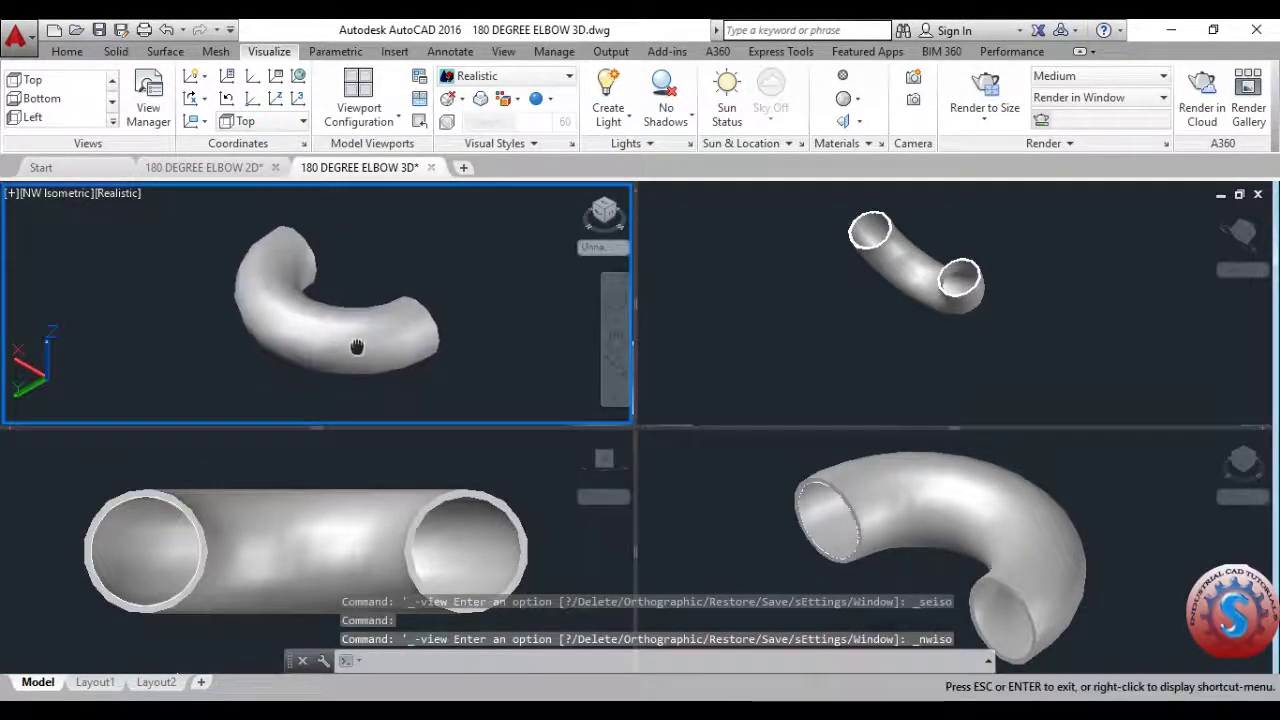
pyautogui.click(45, 192)
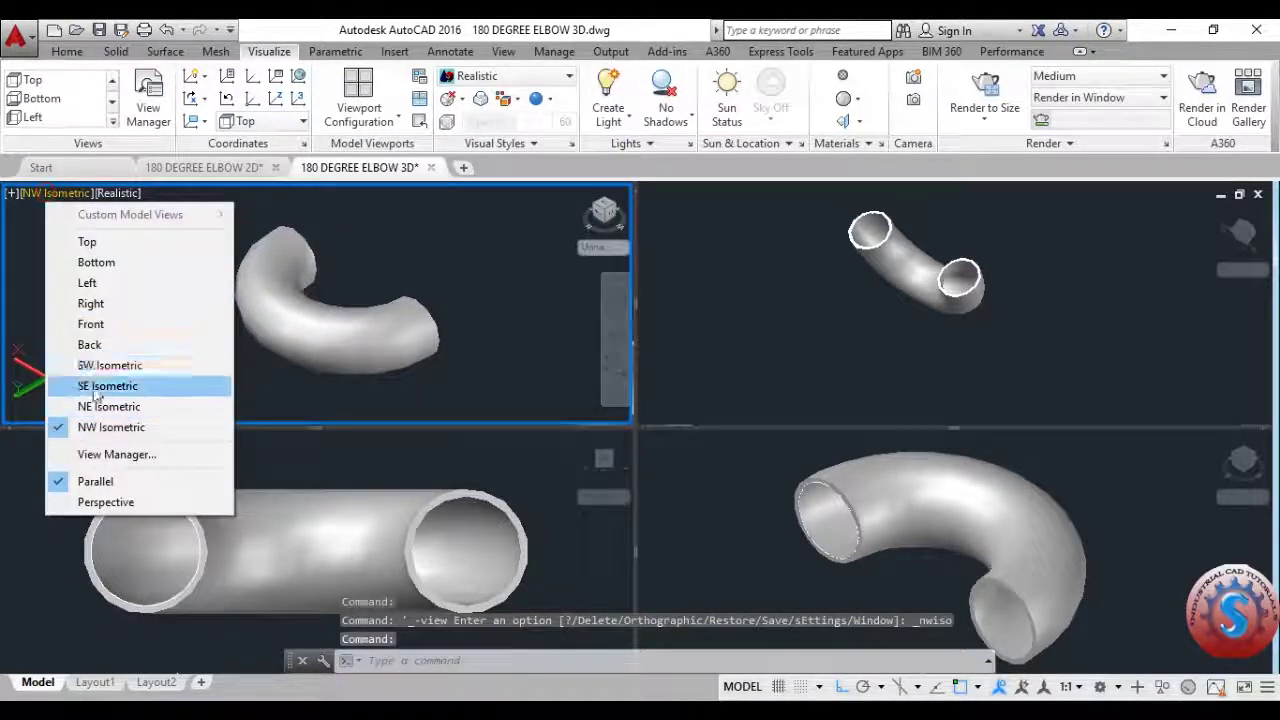
pyautogui.click(89, 344)
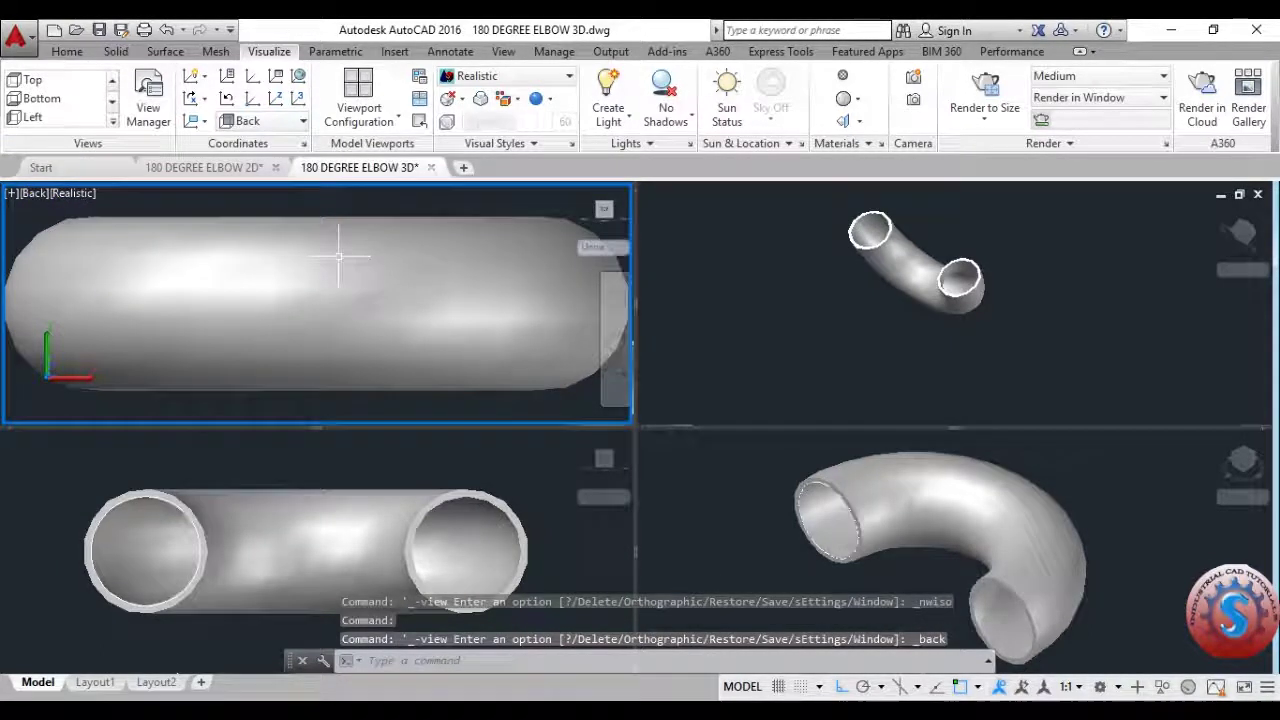
# Run 3DF in the upper-left viewport, tilting the elbow slightly and restarting the orbit.
pyautogui.write('3df')
pyautogui.press('Return')
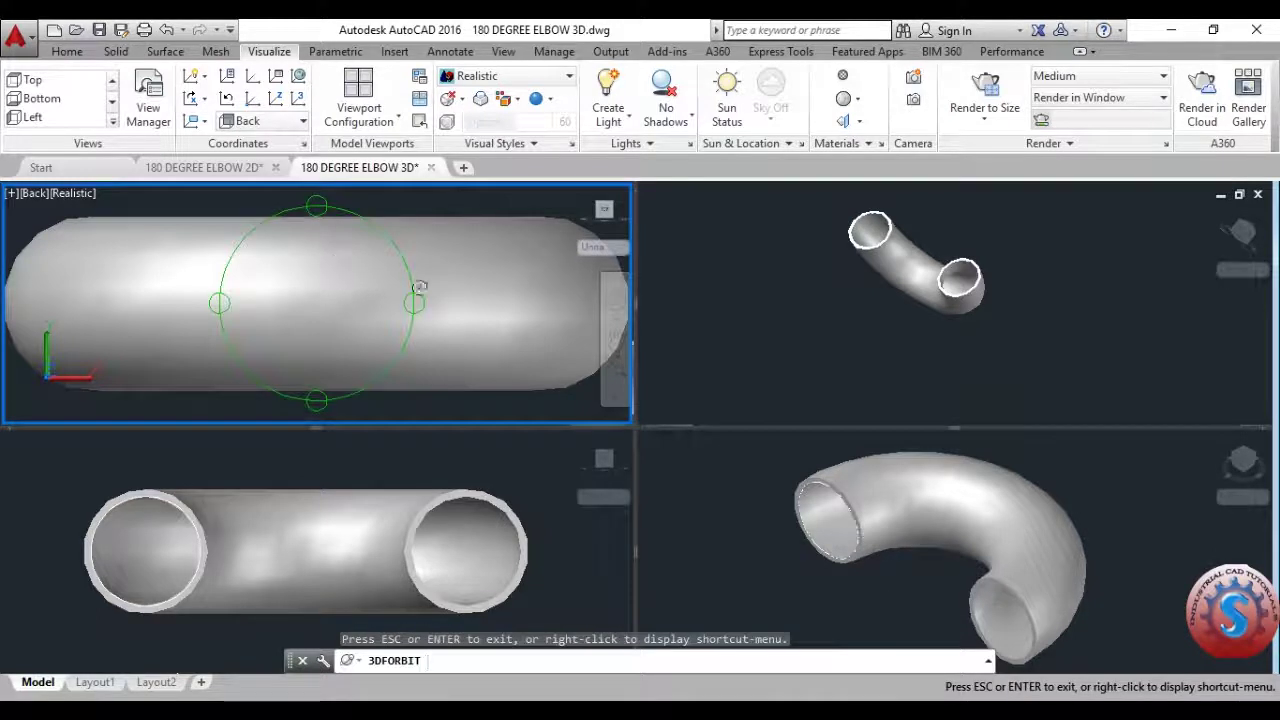
pyautogui.moveTo(420, 287); pyautogui.dragTo(352, 250)
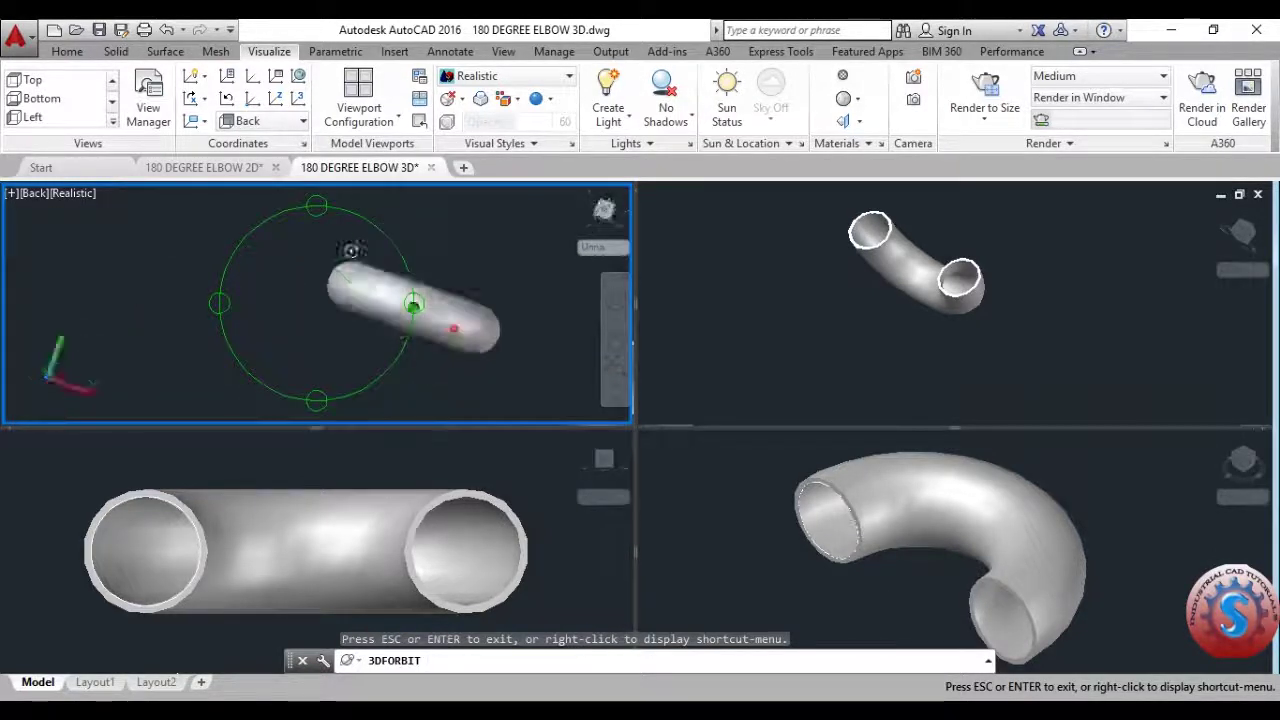
pyautogui.press('Escape')
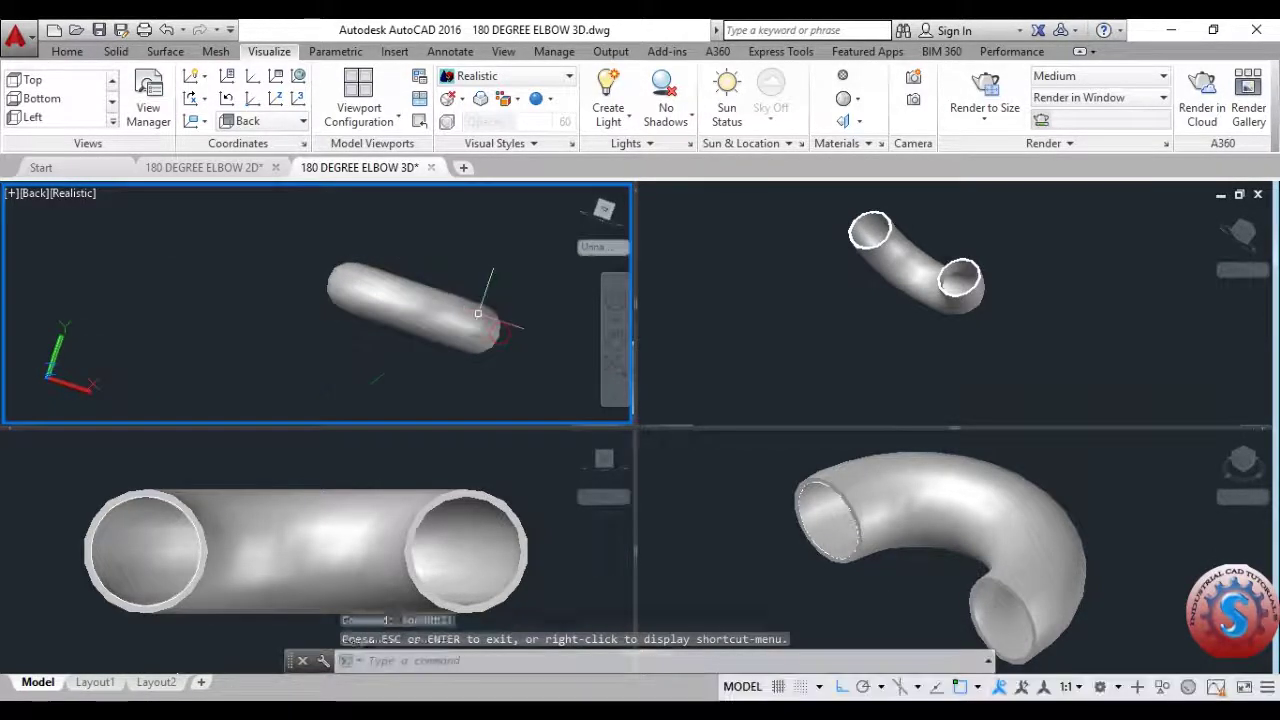
pyautogui.write('3df')
pyautogui.press('Return')
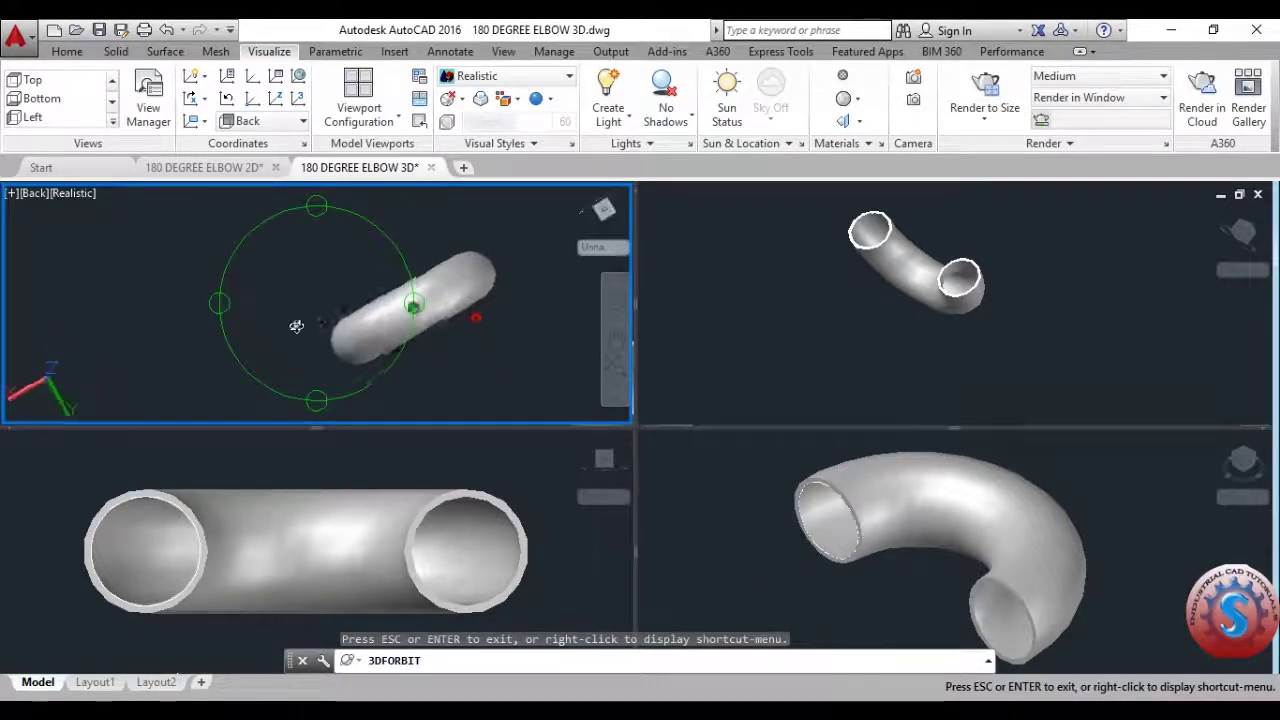
pyautogui.press('Escape')
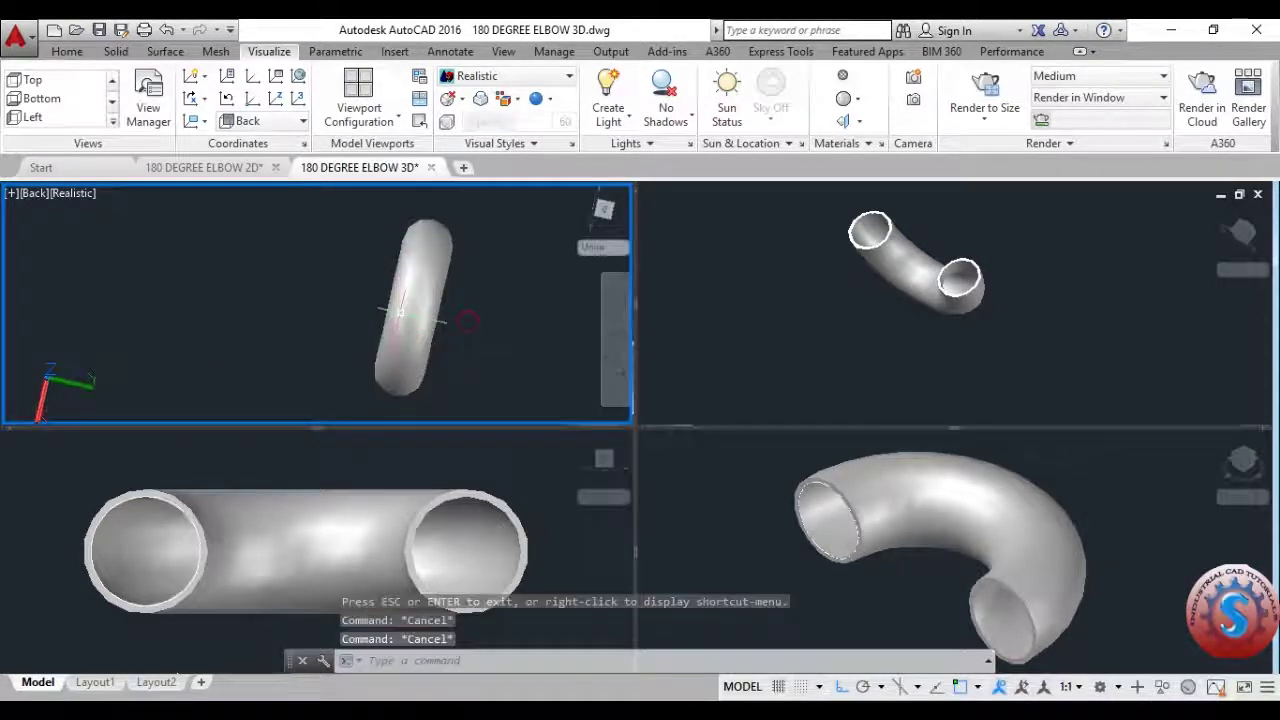
pyautogui.write('3df')
pyautogui.press('Return')
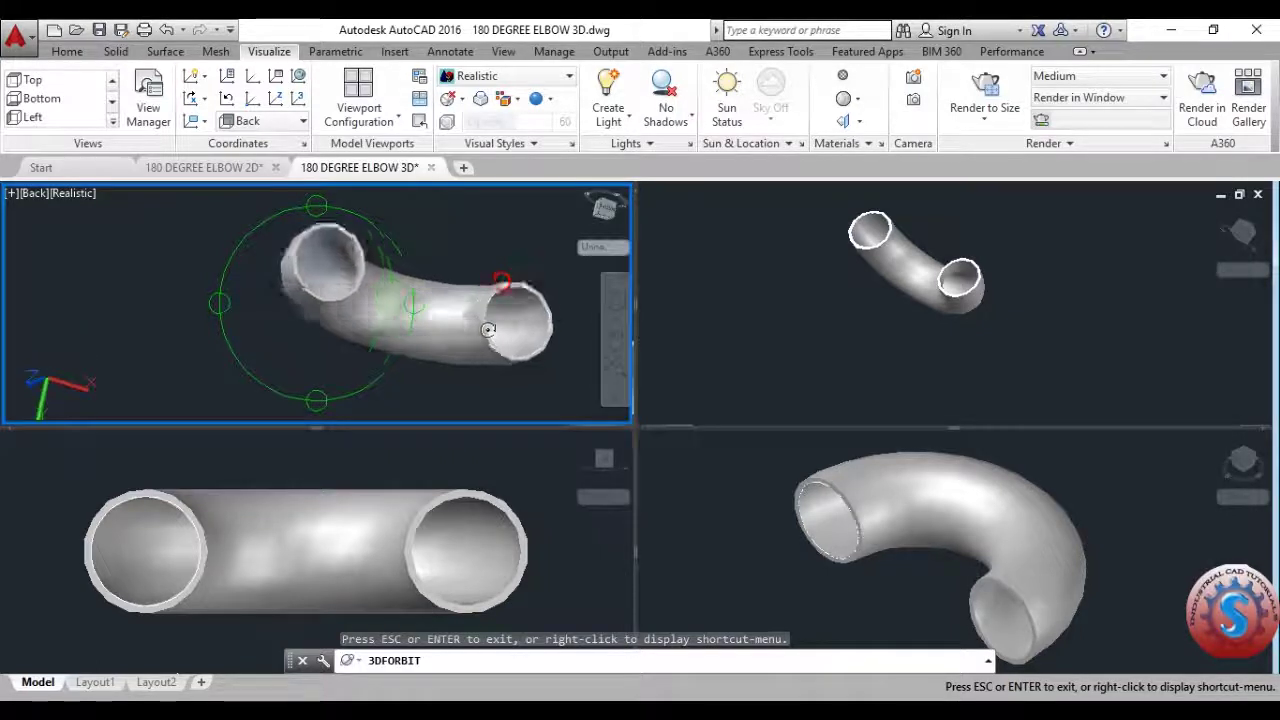
# Rotate the elbow until both hollow ends show, then exit the orbit.
pyautogui.moveTo(389, 273); pyautogui.dragTo(301, 347)
pyautogui.moveTo(330, 304); pyautogui.dragTo(296, 234)
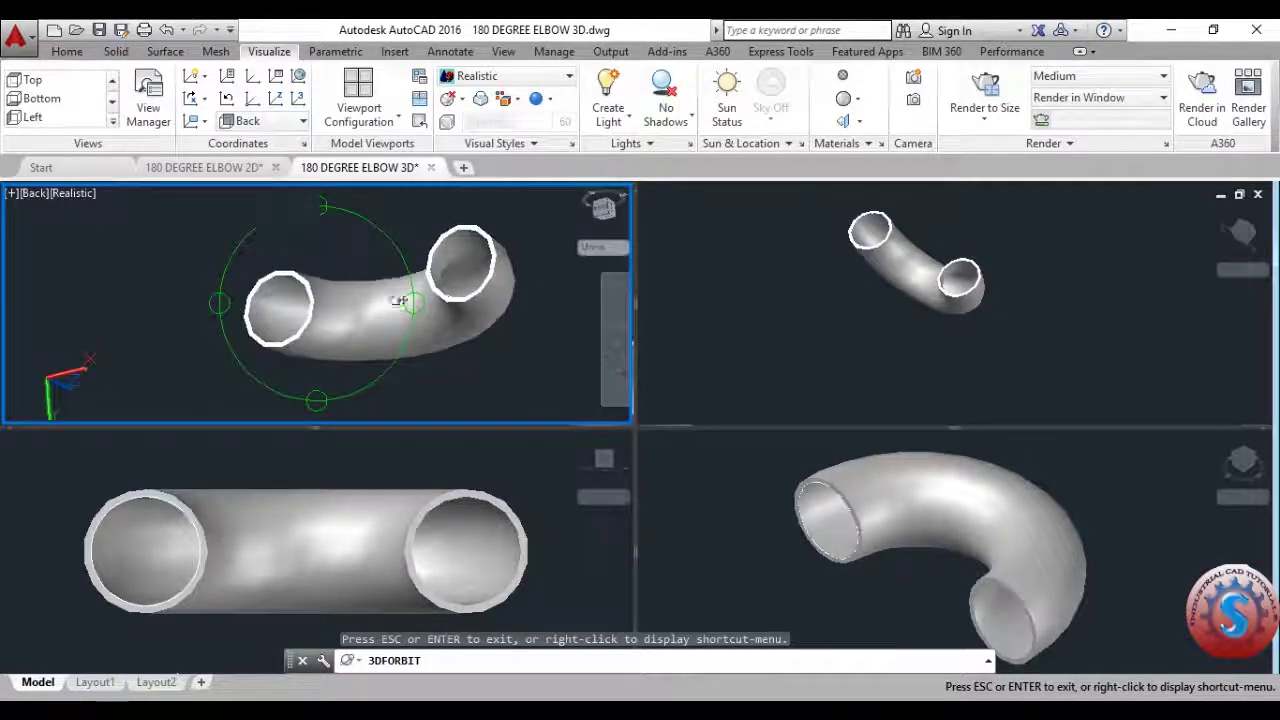
pyautogui.moveTo(399, 301); pyautogui.dragTo(423, 224)
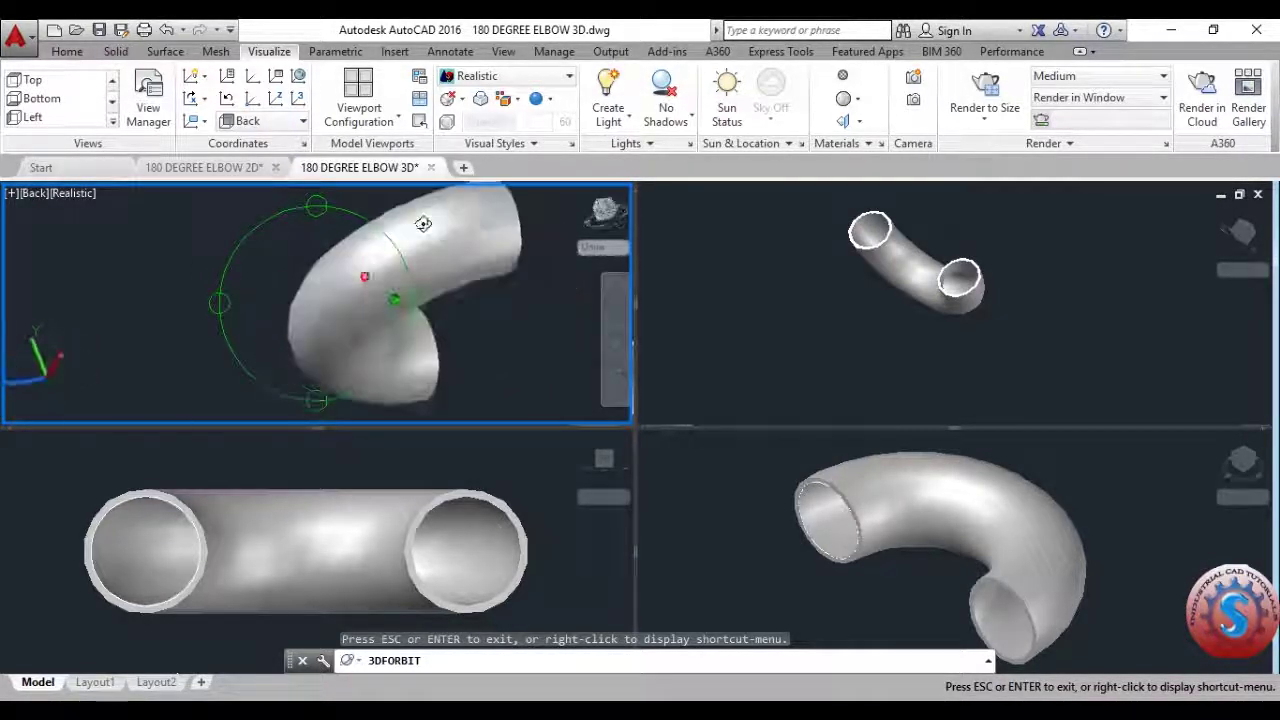
pyautogui.moveTo(424, 300); pyautogui.dragTo(343, 224)
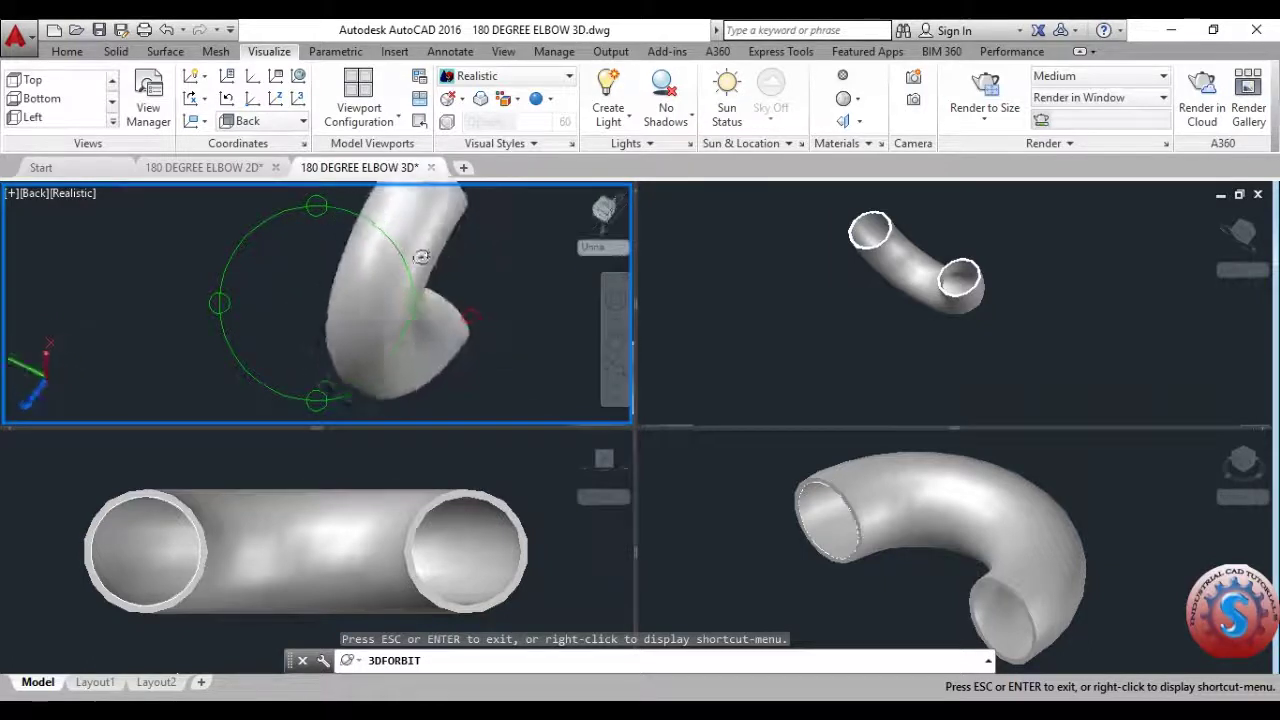
pyautogui.moveTo(397, 281); pyautogui.dragTo(344, 344)
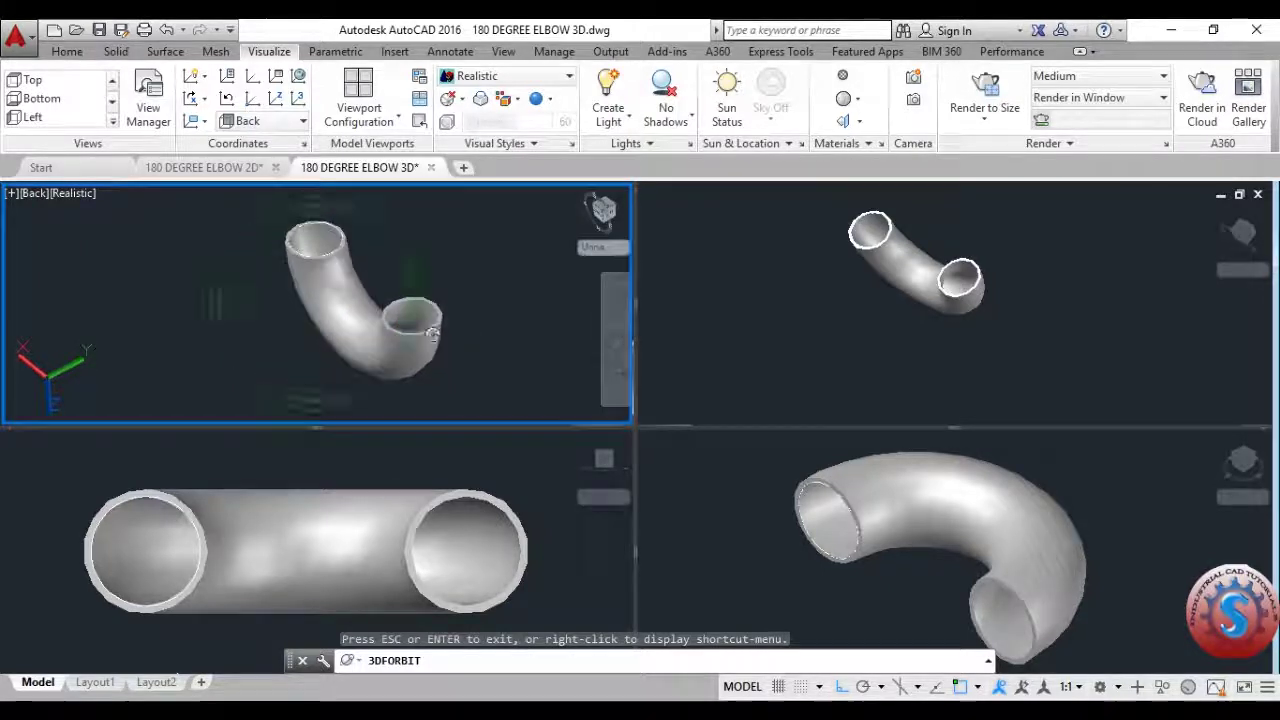
pyautogui.moveTo(431, 334); pyautogui.dragTo(404, 318)
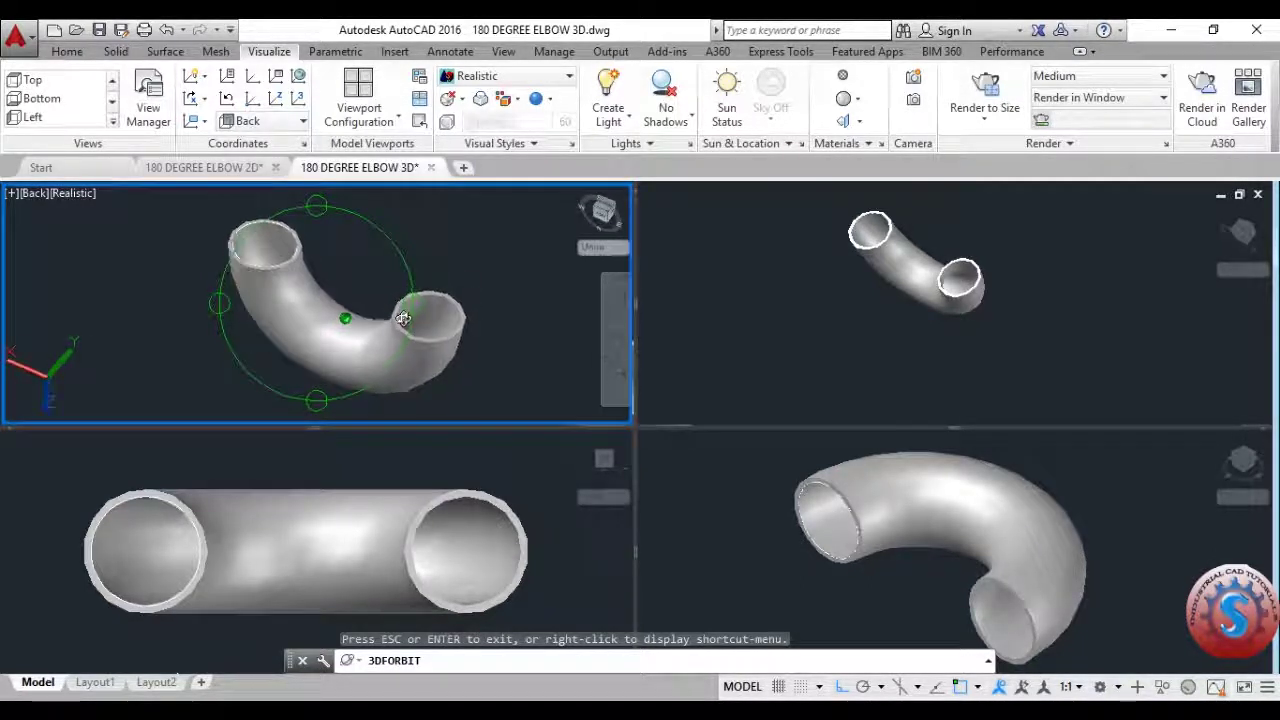
pyautogui.press('Escape')
pyautogui.press('Escape')
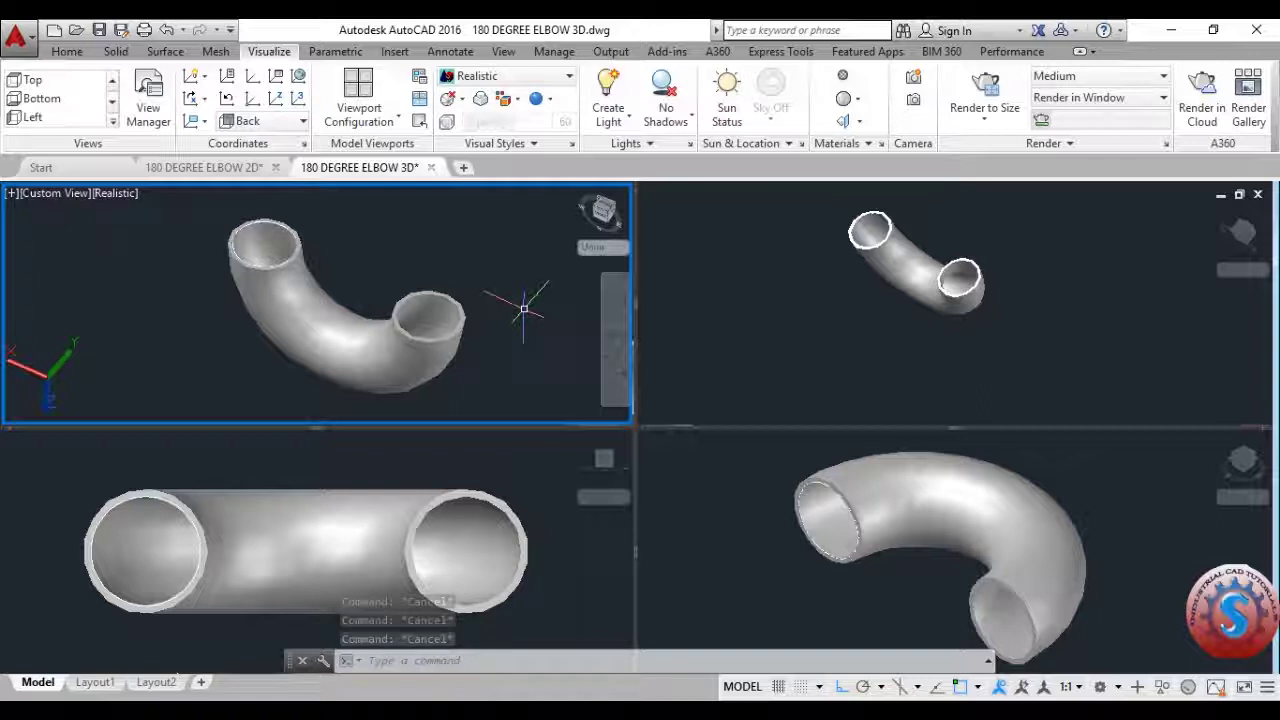
# Activate the upper-right viewport and set it to SE Isometric, then Front.
pyautogui.click(953, 315)
pyautogui.scroll(3, 953, 317)
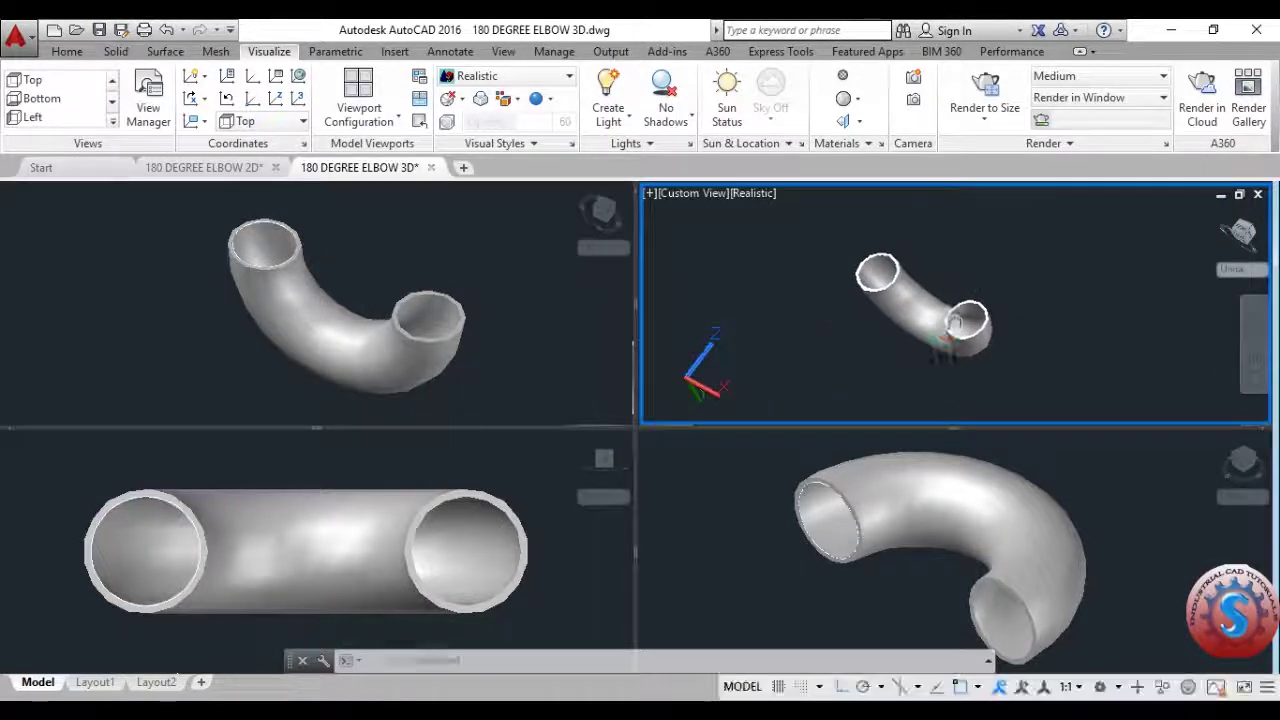
pyautogui.scroll(-3, 953, 318)
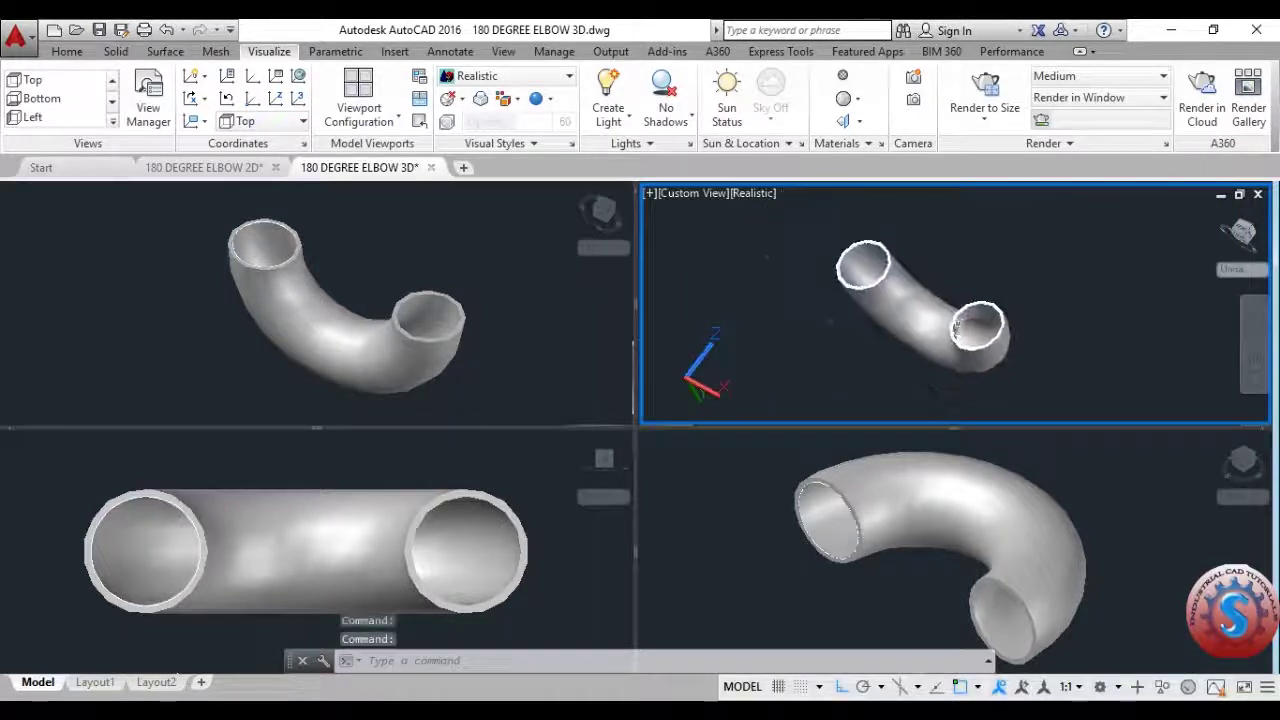
pyautogui.click(679, 199)
pyautogui.click(725, 383)
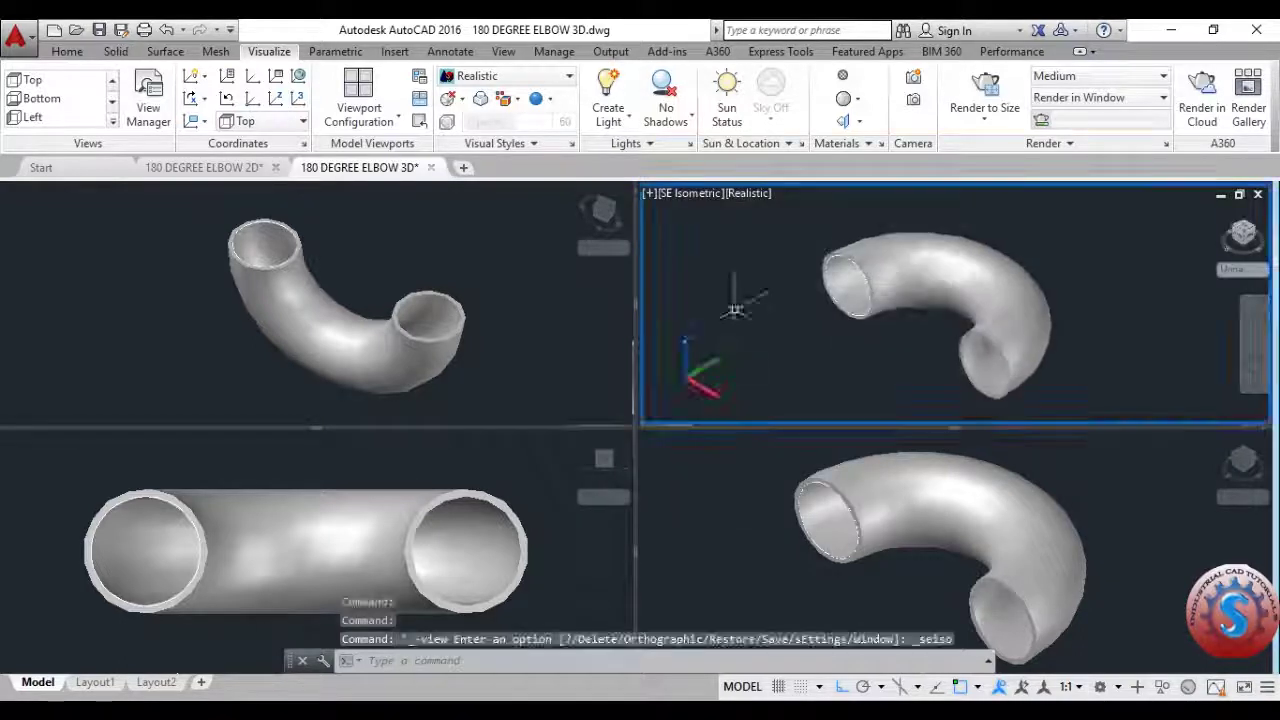
pyautogui.click(688, 194)
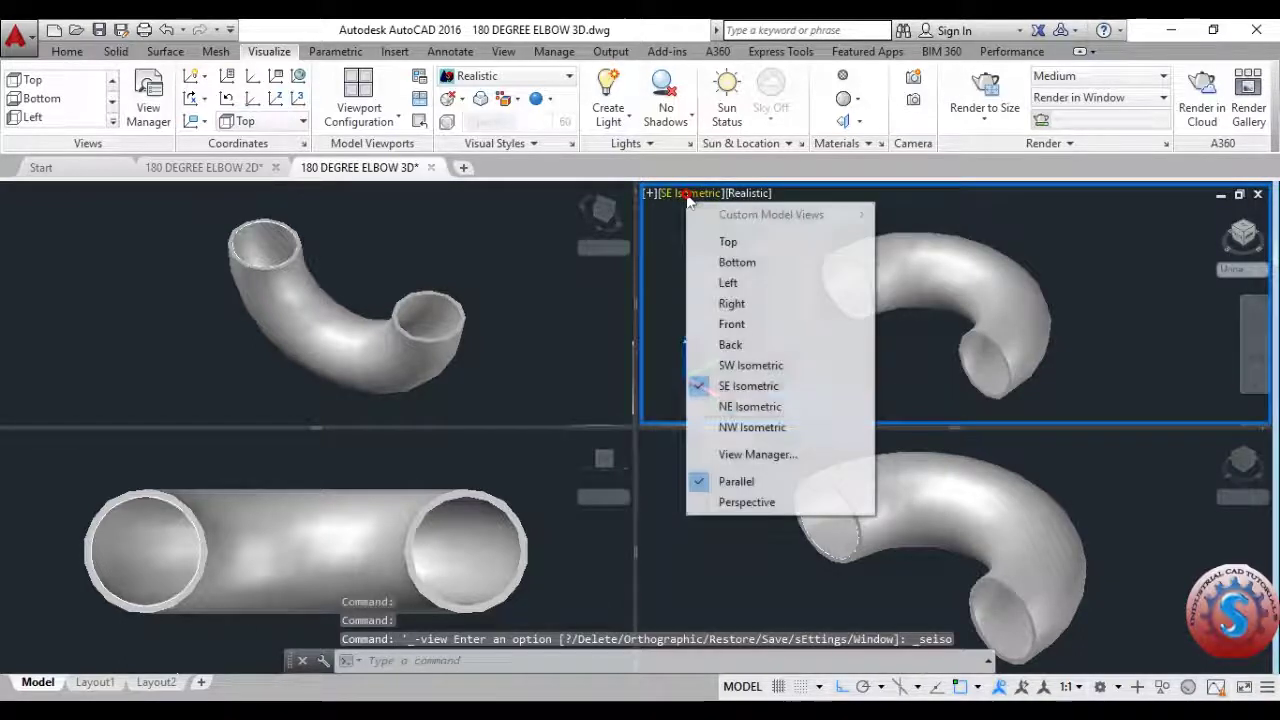
pyautogui.click(732, 325)
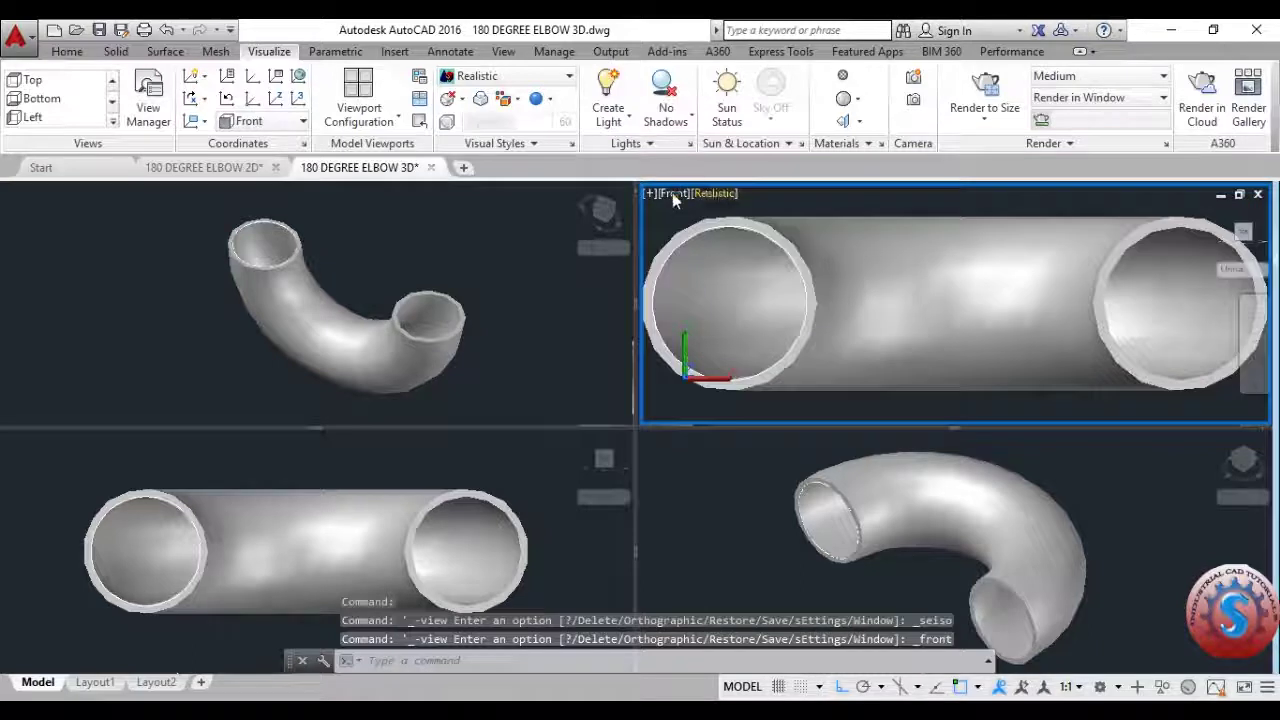
# Change the upper-right viewport to the Left view and zoom it out.
pyautogui.click(672, 193)
pyautogui.click(704, 286)
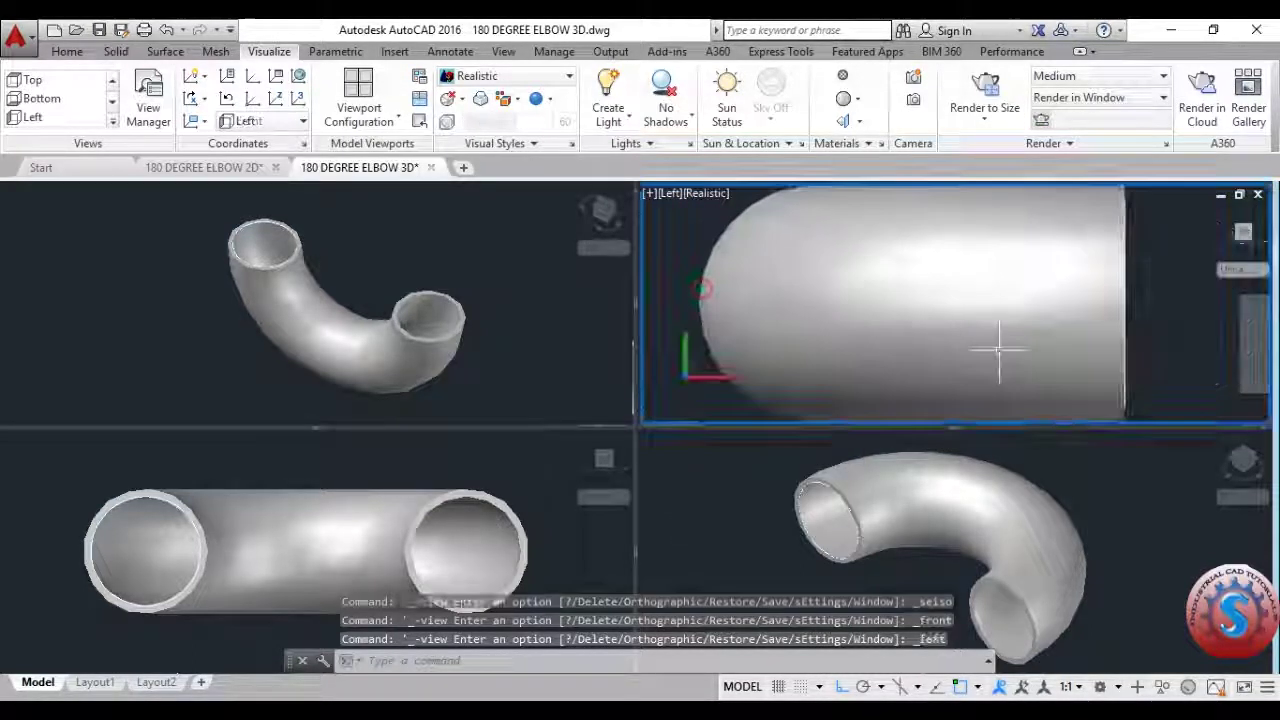
pyautogui.scroll(-3, 998, 350)
pyautogui.scroll(2, 990, 340)
pyautogui.scroll(-1, 980, 330)
pyautogui.scroll(2, 960, 304)
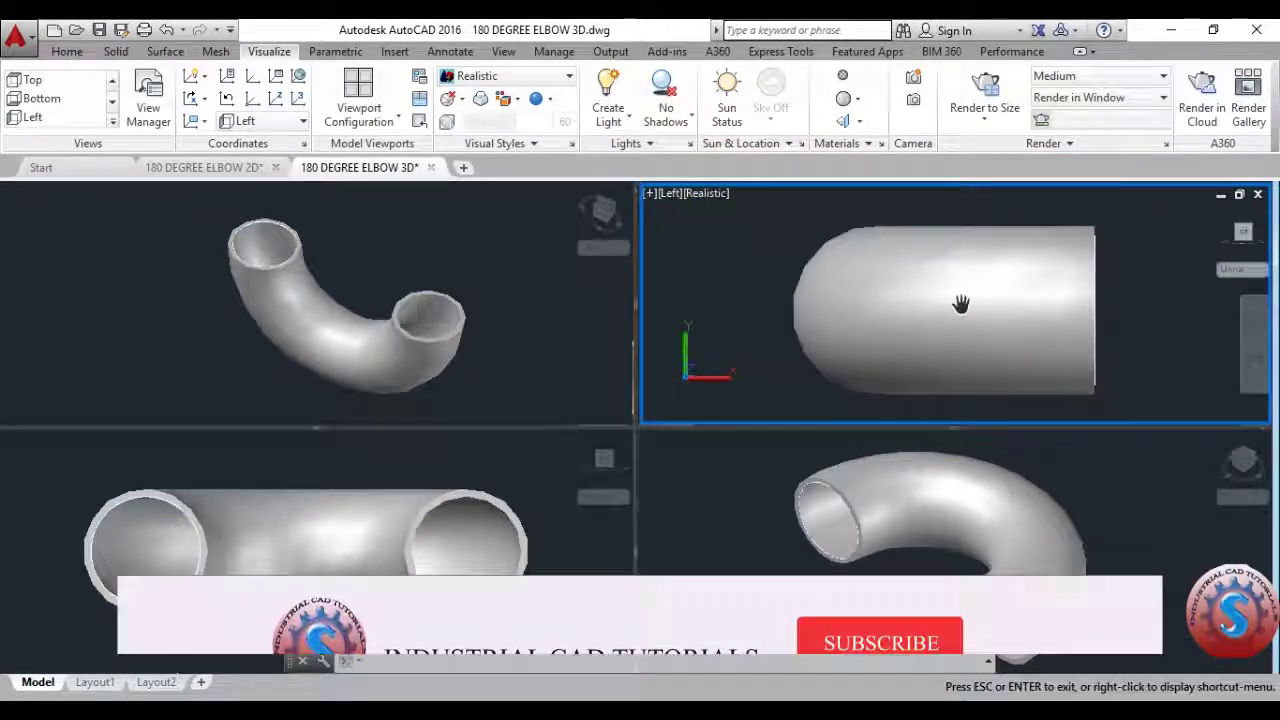
pyautogui.press('Escape')
pyautogui.scroll(-1, 950, 310)
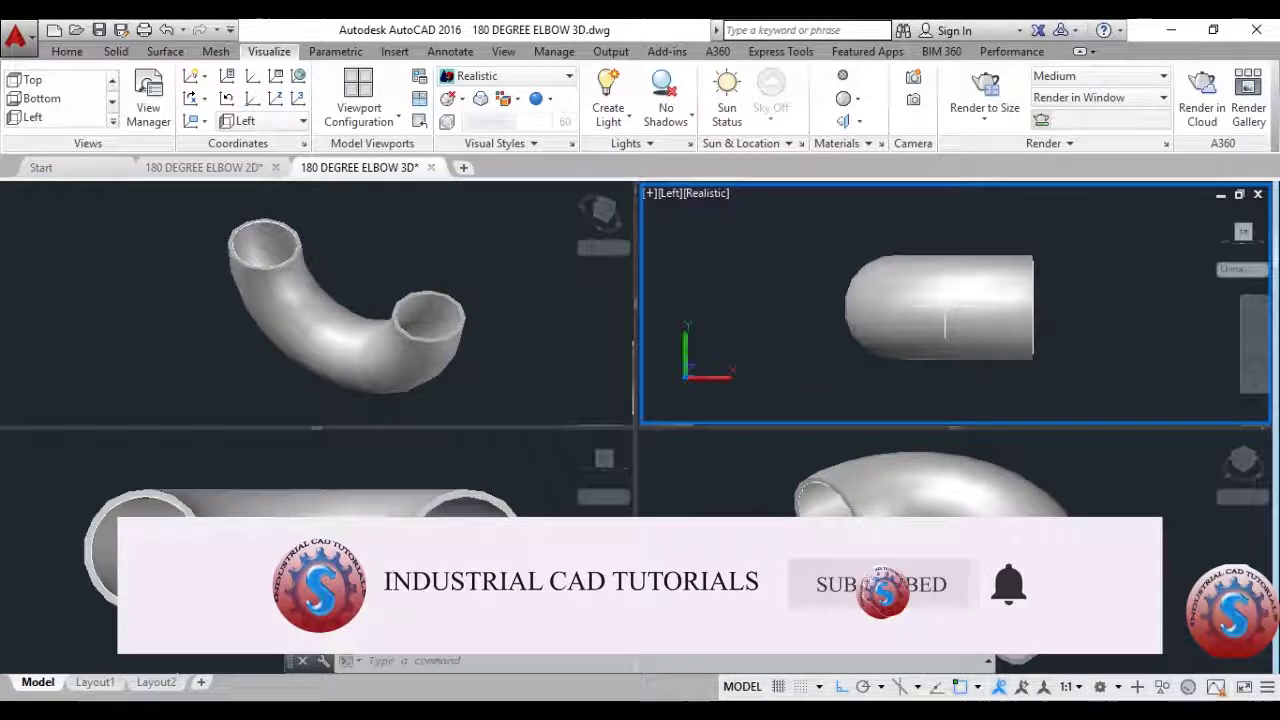